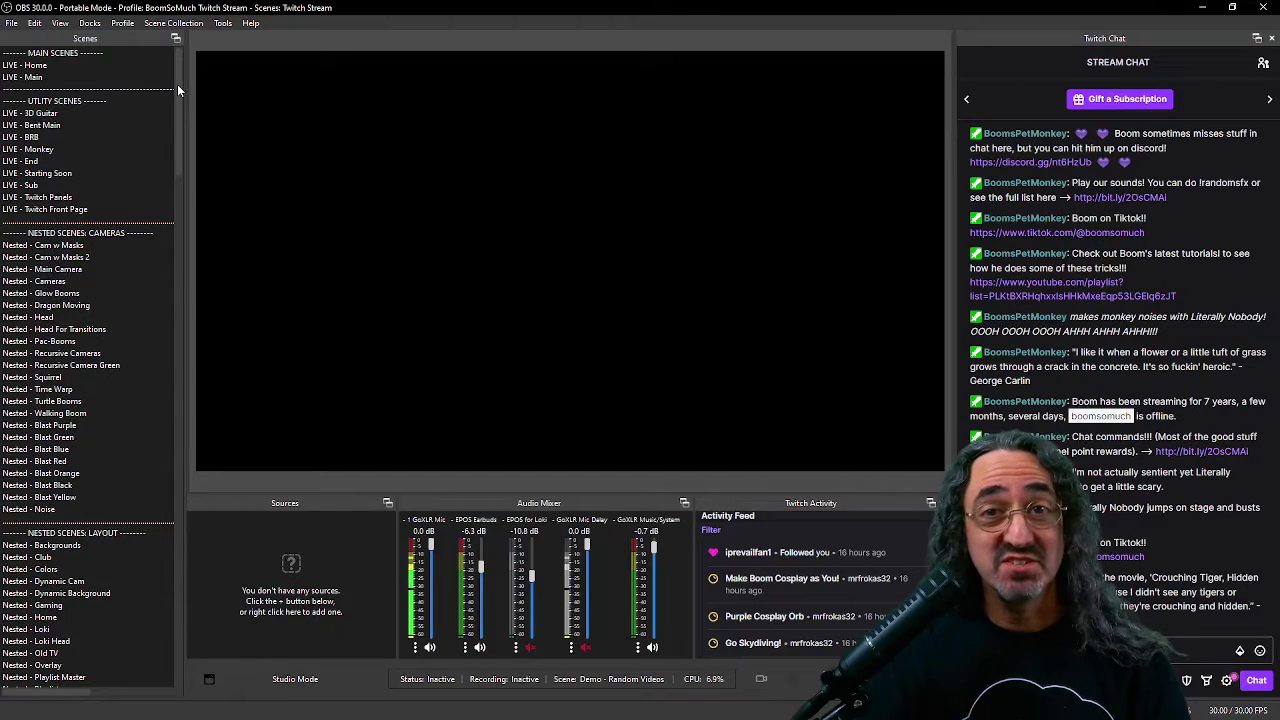
- Go to the Demo - Random Videos scene and drag the twelve song MP4s from File Explorer into Sources
left_click_drag(177, 84, 129, 690)
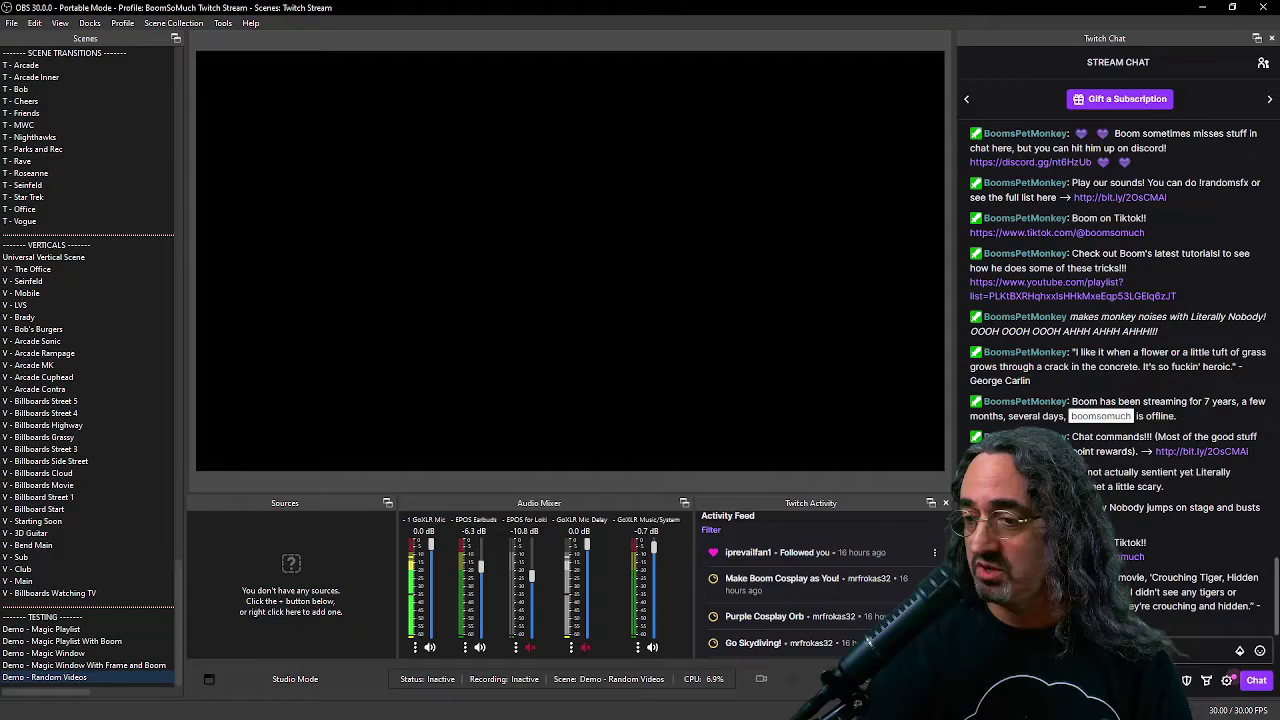
key("alt+Tab")
left_click_drag(1151, 383, 263, 569)
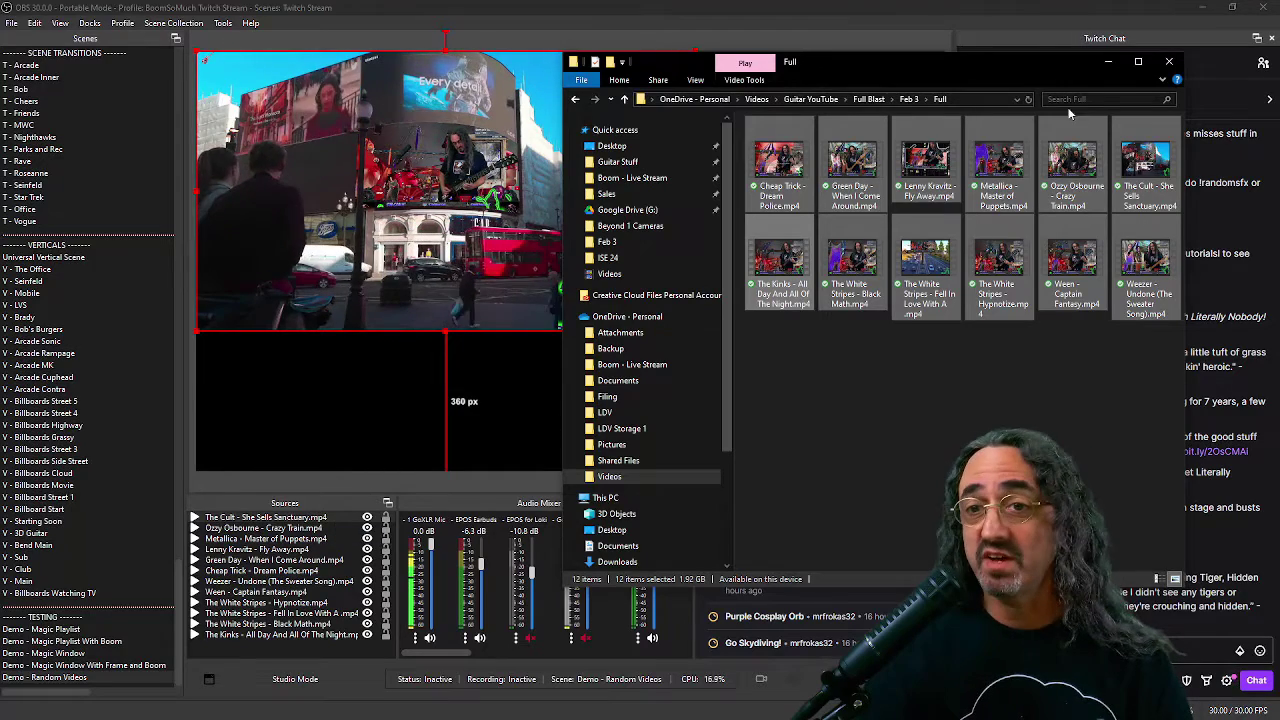
left_click(1109, 64)
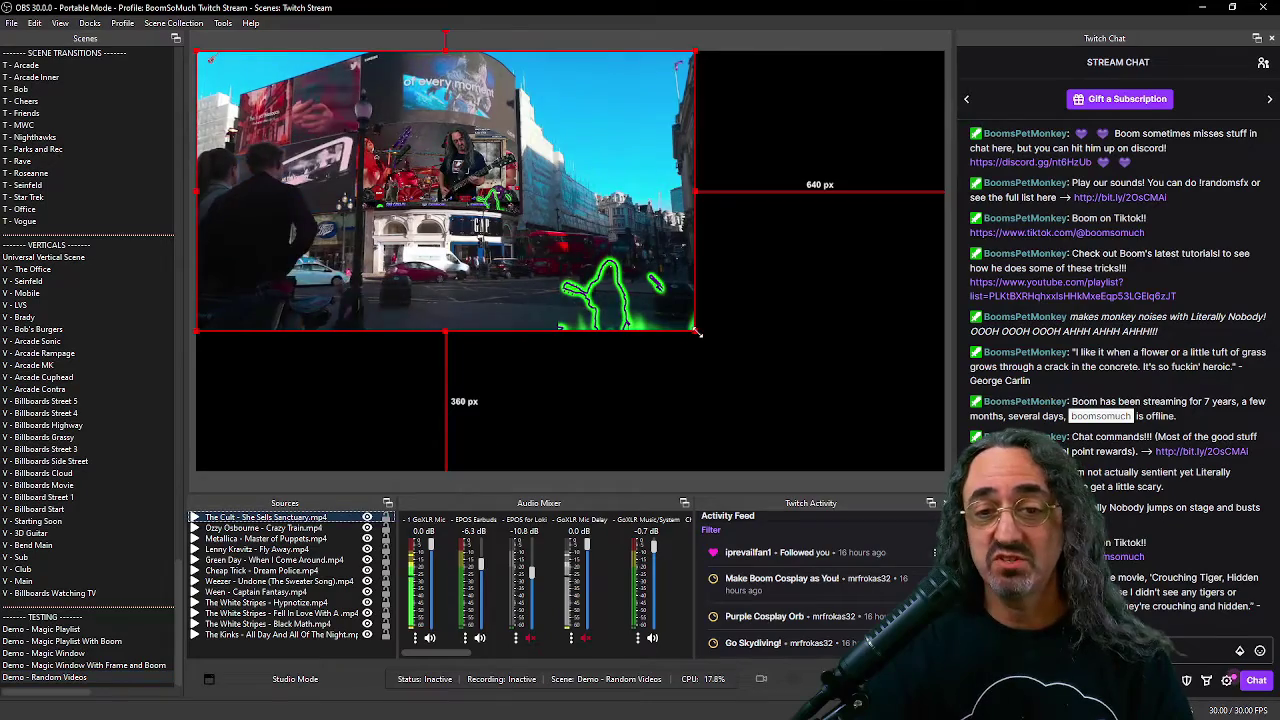
- Stretch The Cult video to fill the canvas and copy its transform
left_click_drag(697, 331, 924, 471)
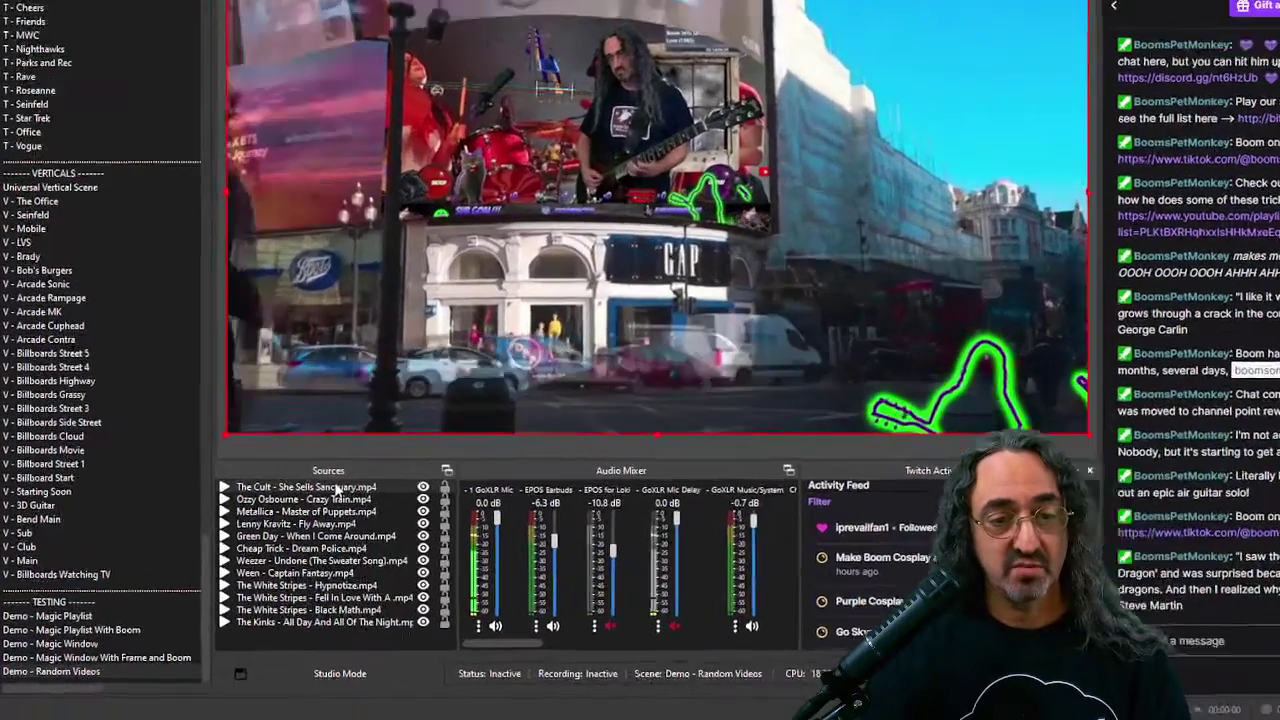
right_click(338, 489)
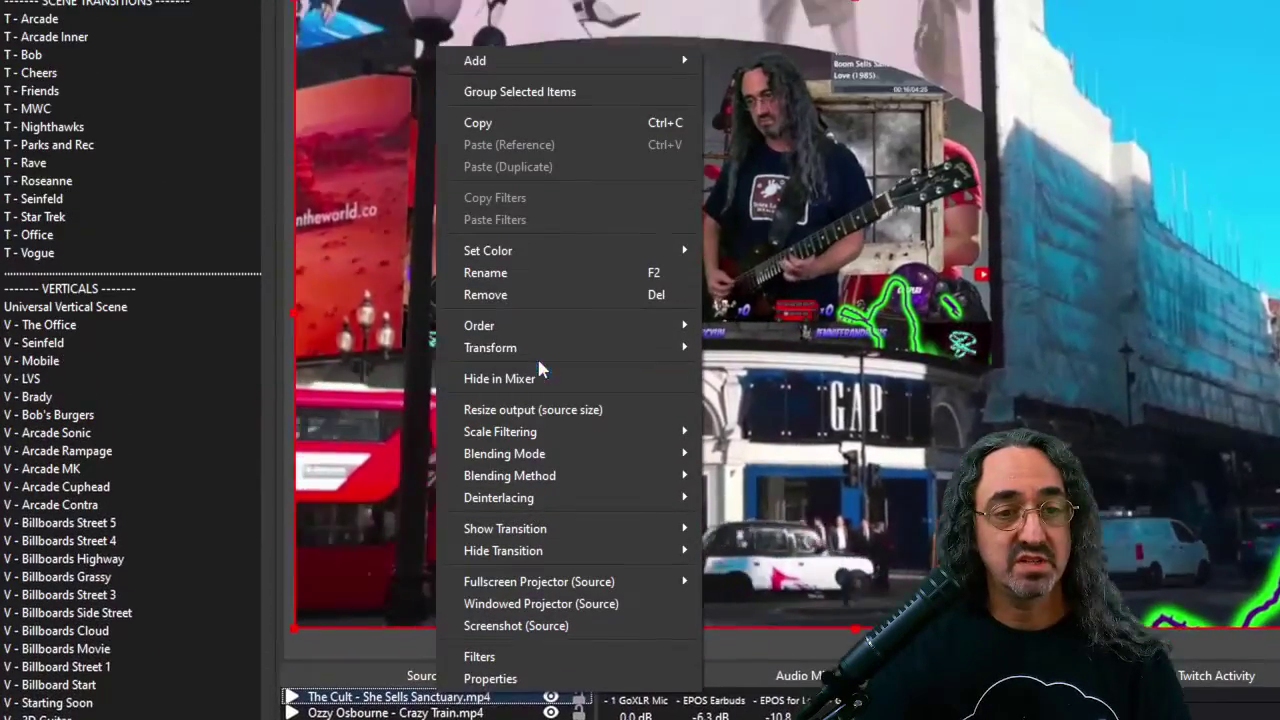
mouse_move(560, 347)
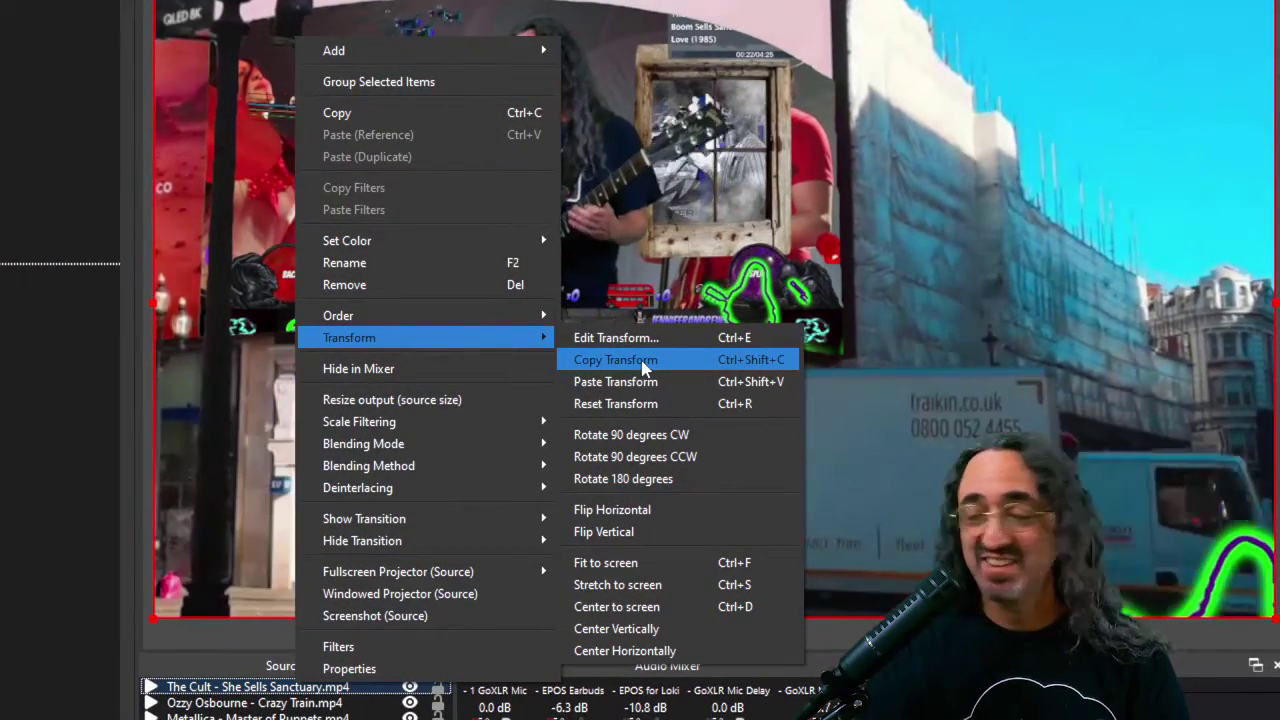
left_click(642, 365)
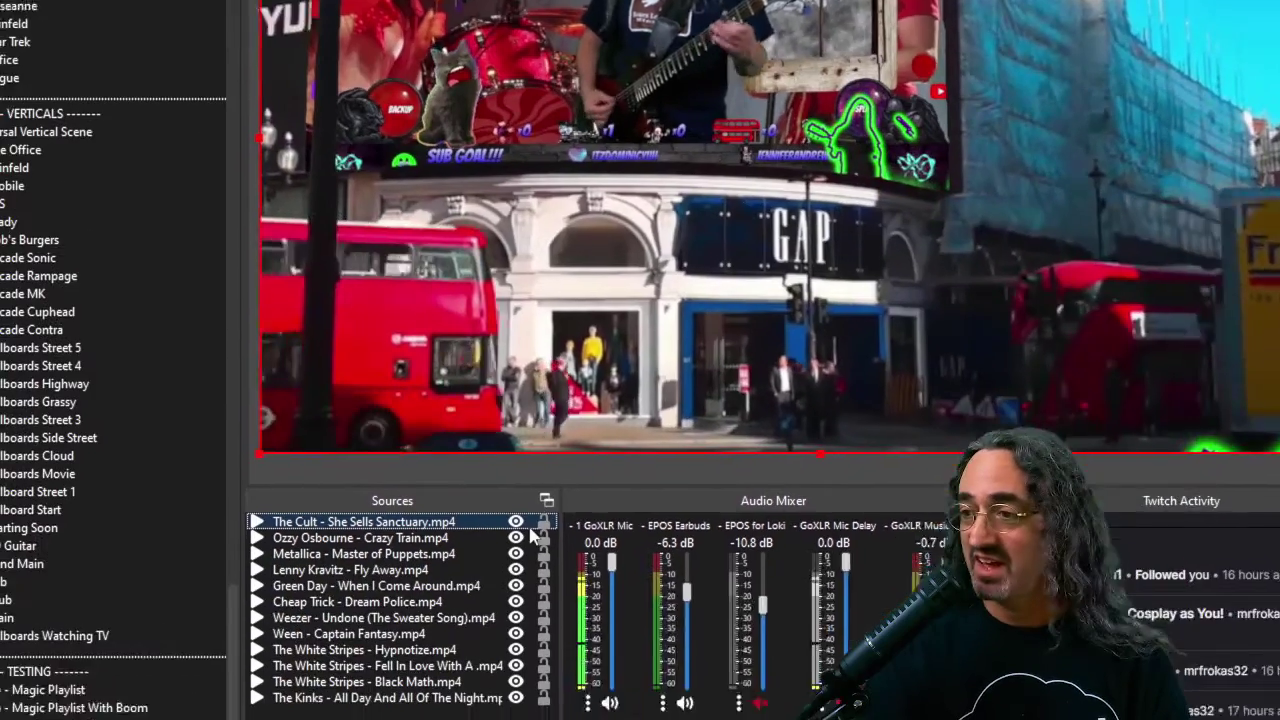
- Paste The Cult's transform onto all twelve selected video sources
left_click_drag(411, 697, 358, 502)
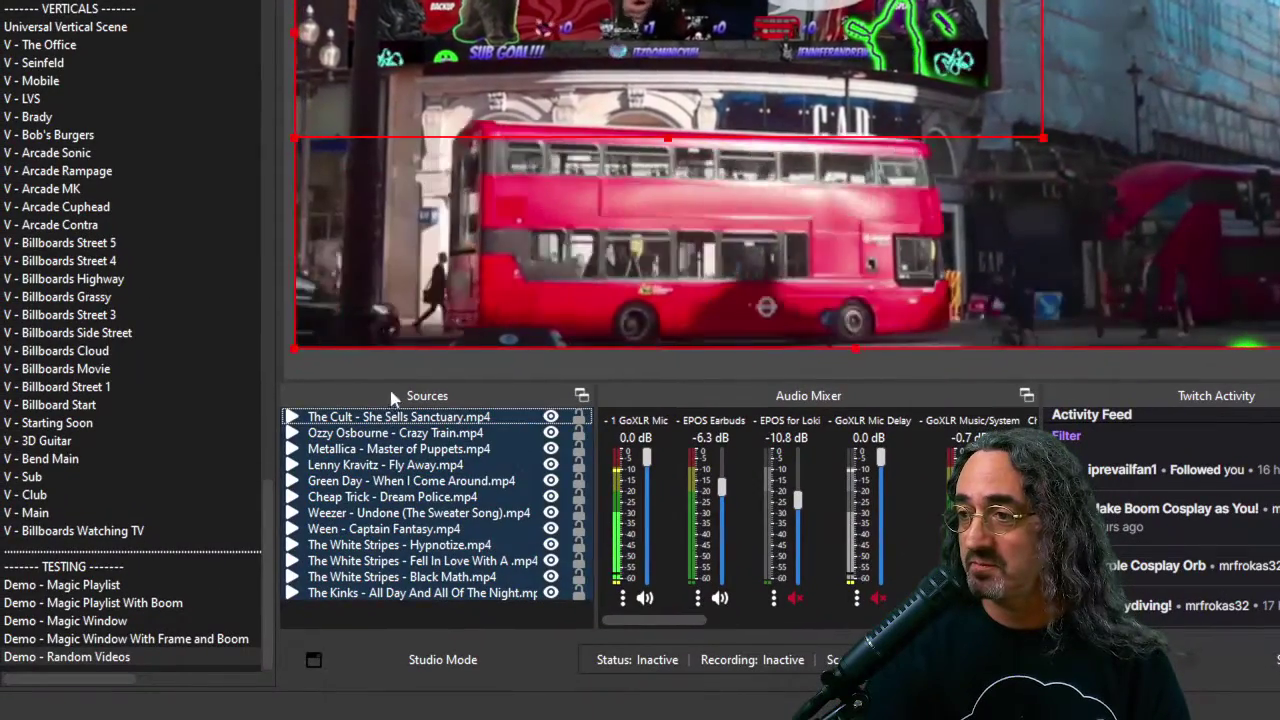
right_click(377, 455)
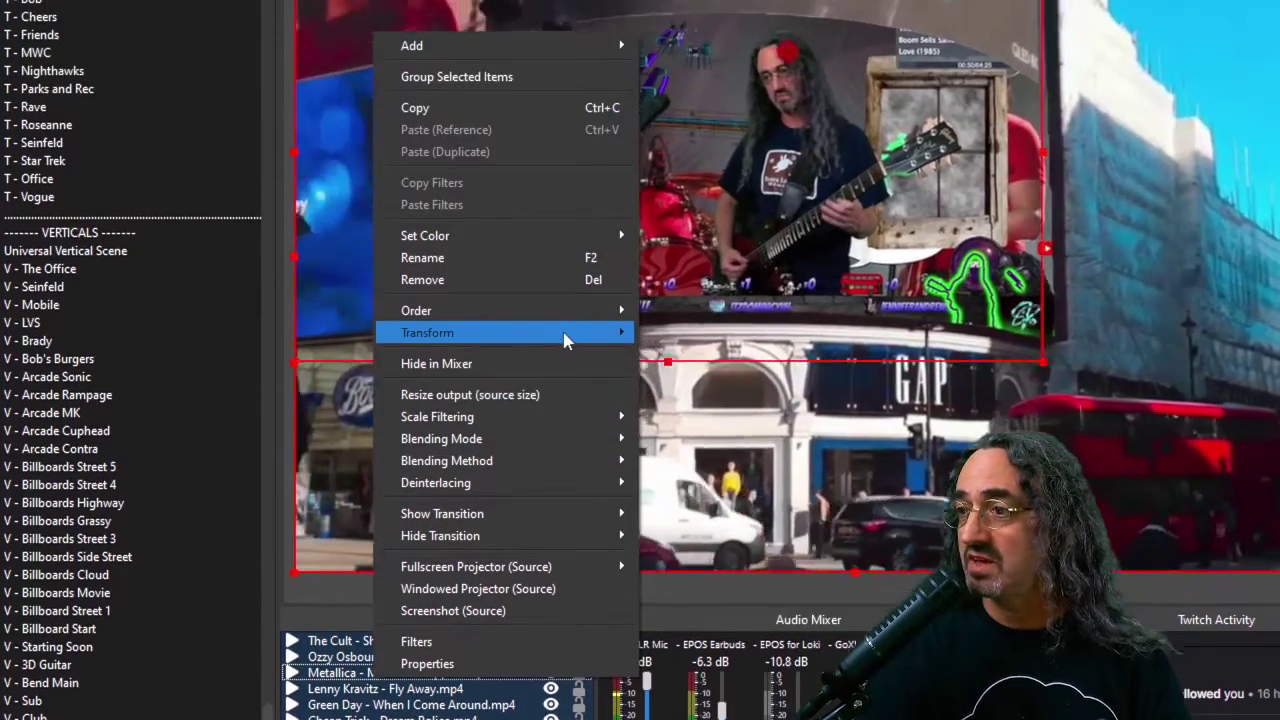
mouse_move(565, 341)
left_click(695, 376)
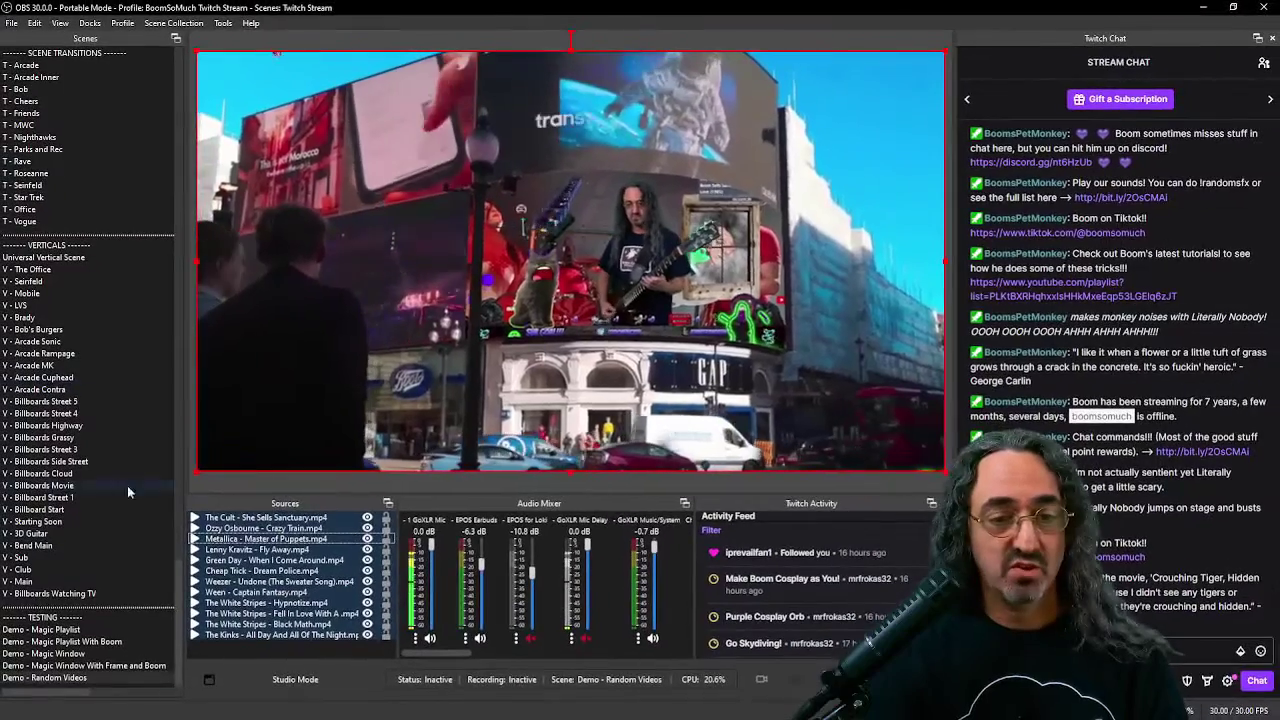
- Hide all twelve video sources, from The Cult to The Kinks, then test-toggle Lenny Kravitz
left_click(367, 517)
left_click(367, 528)
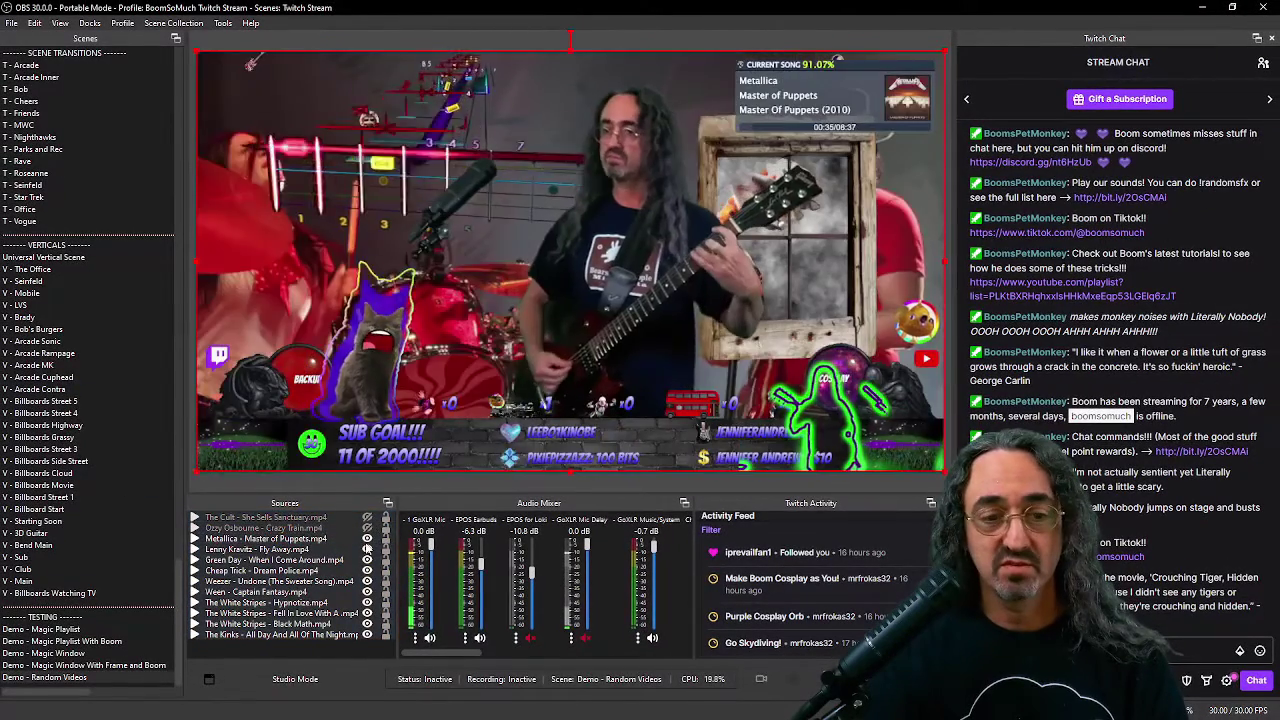
left_click(367, 538)
left_click(367, 549)
left_click(367, 560)
left_click(367, 570)
left_click(367, 581)
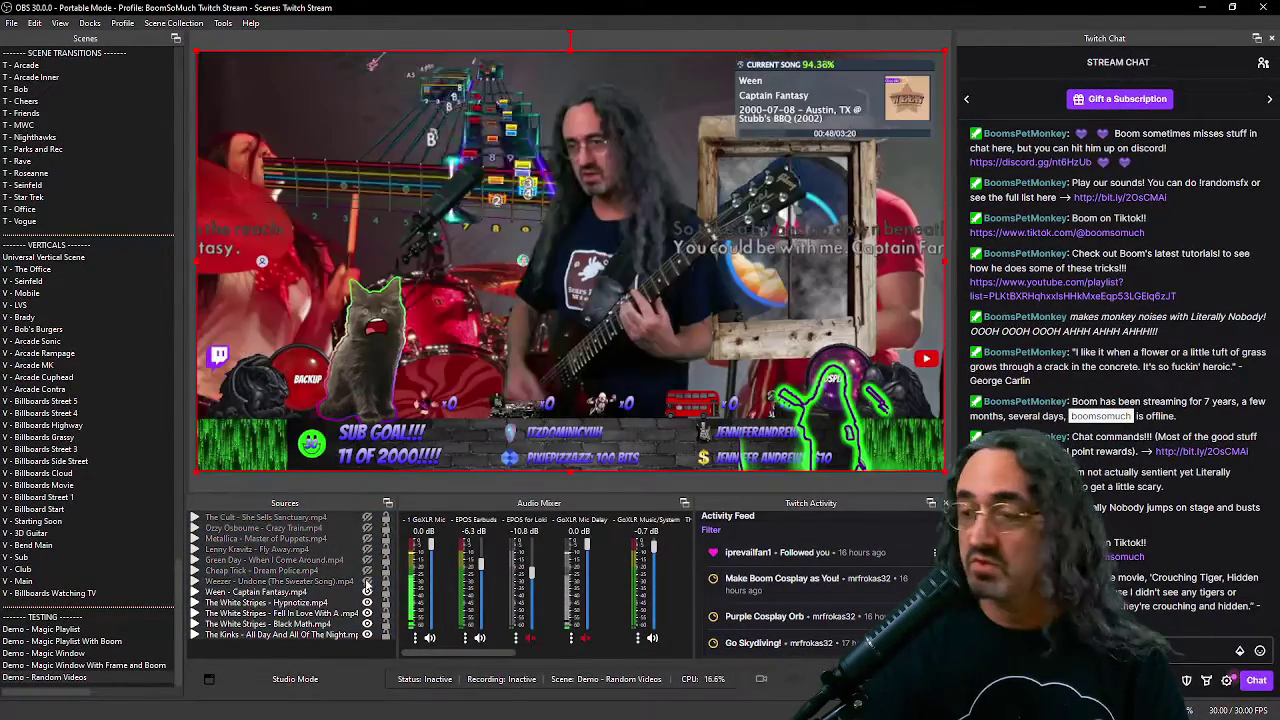
left_click(367, 592)
left_click(367, 602)
left_click(367, 613)
left_click(367, 624)
left_click(367, 634)
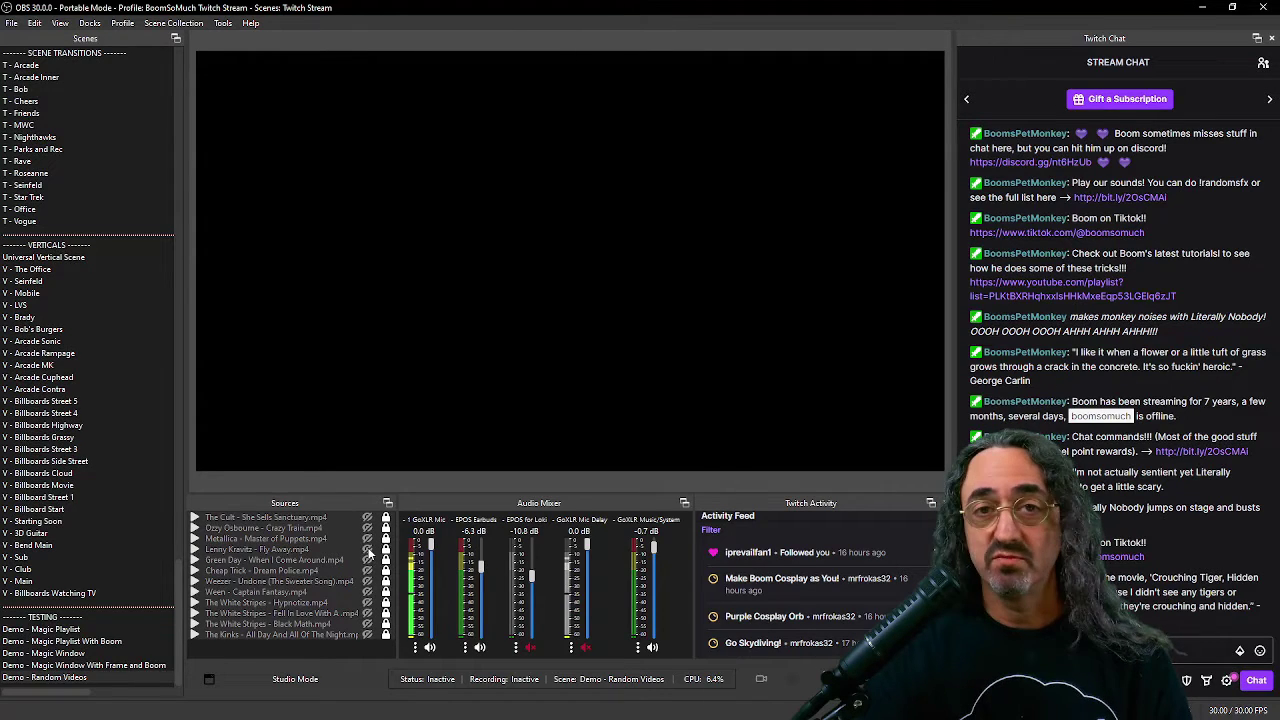
left_click(367, 549)
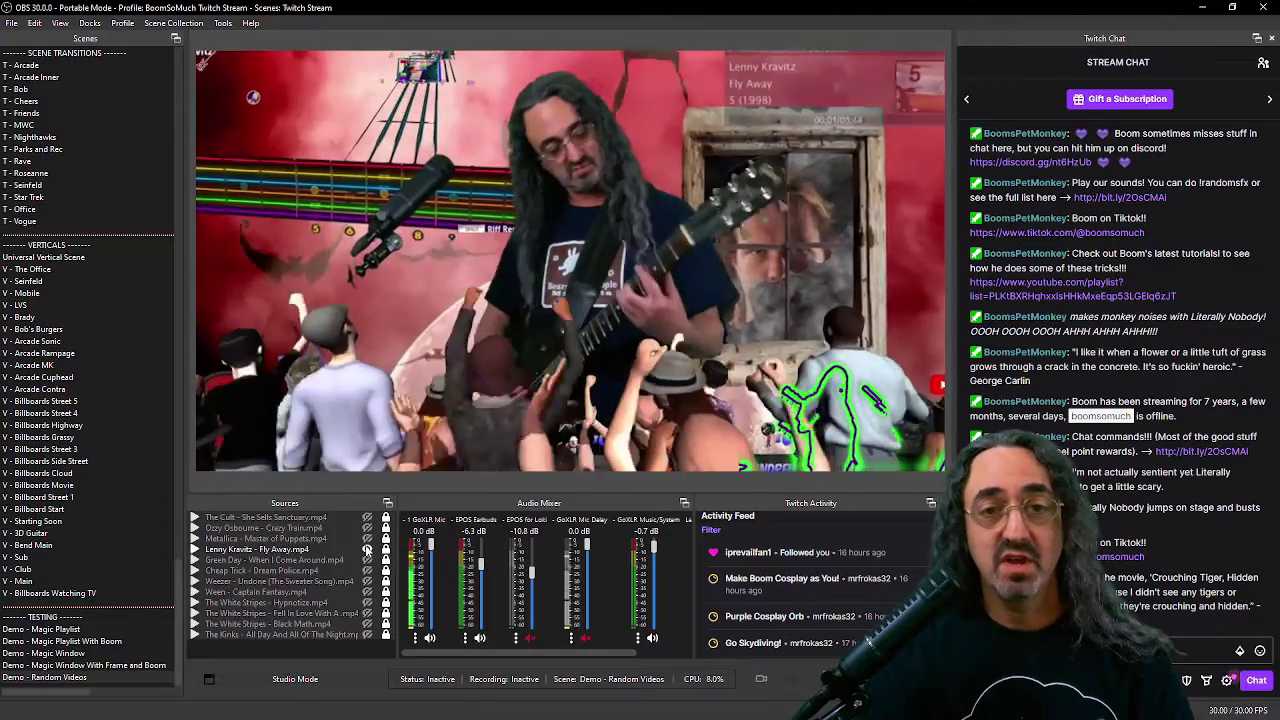
left_click(367, 549)
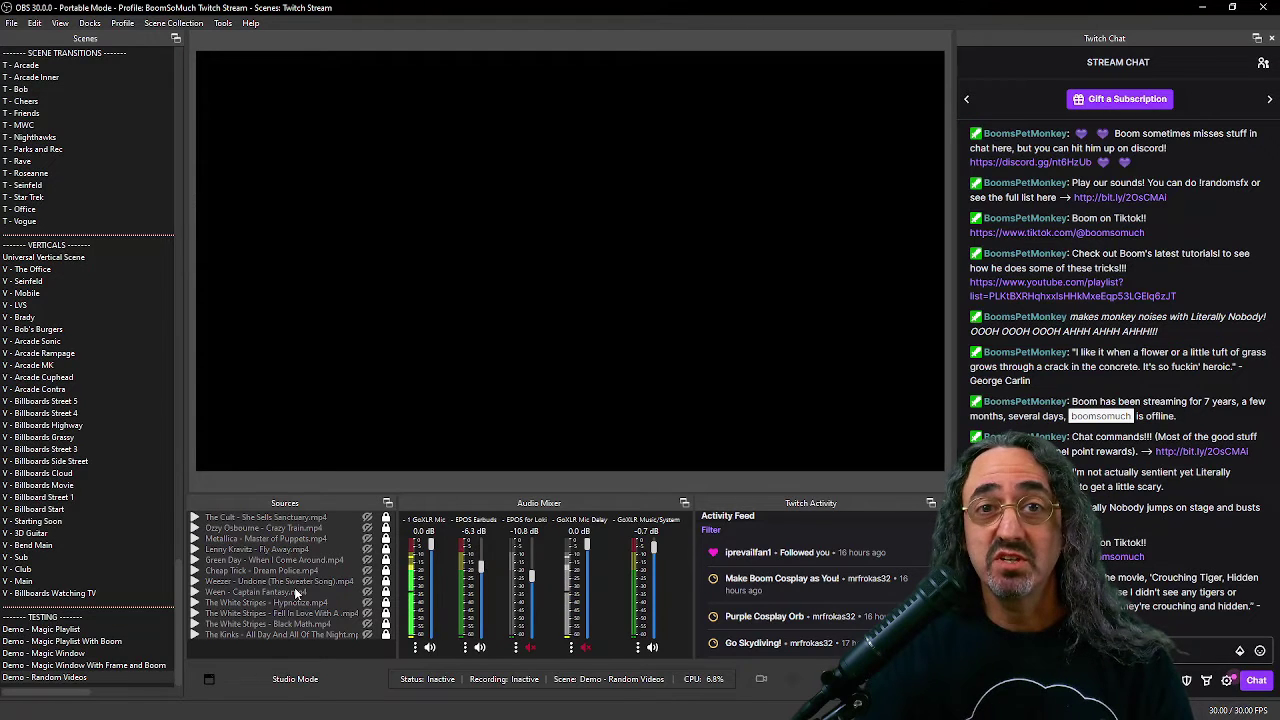
- In Streamer.bot, add a new action named 'Random Video'
key("alt+Tab")
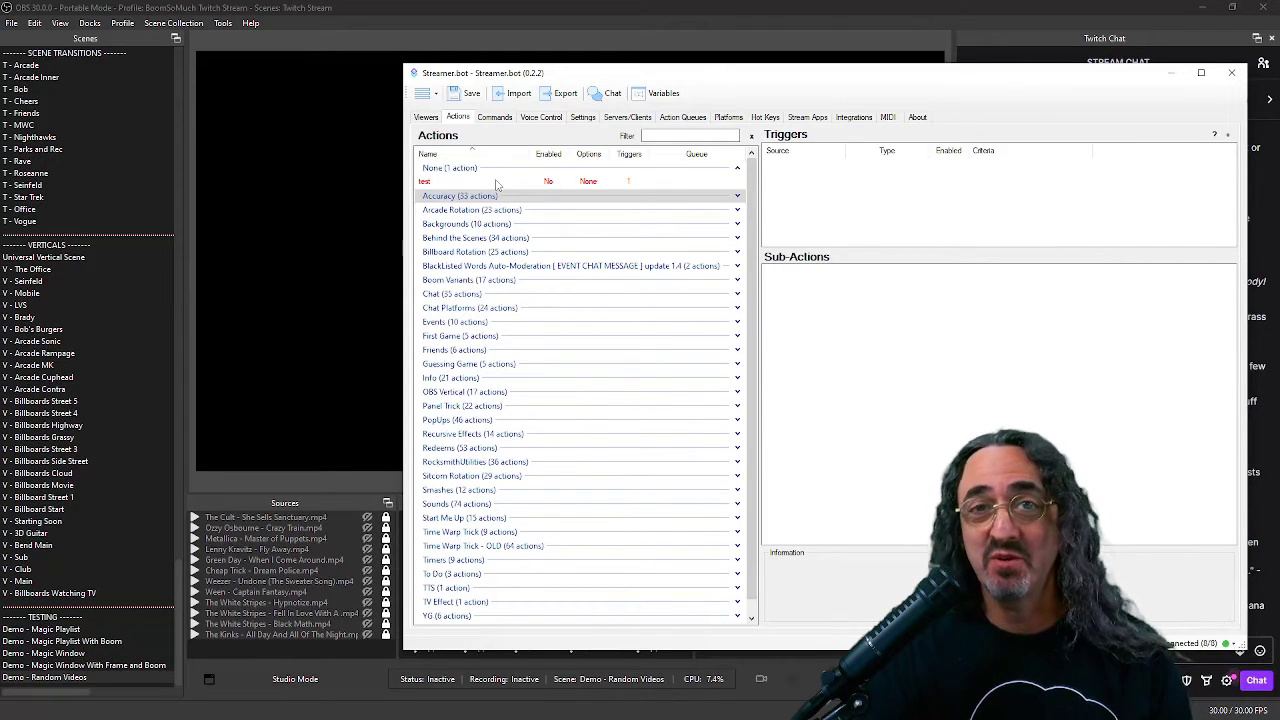
right_click(497, 181)
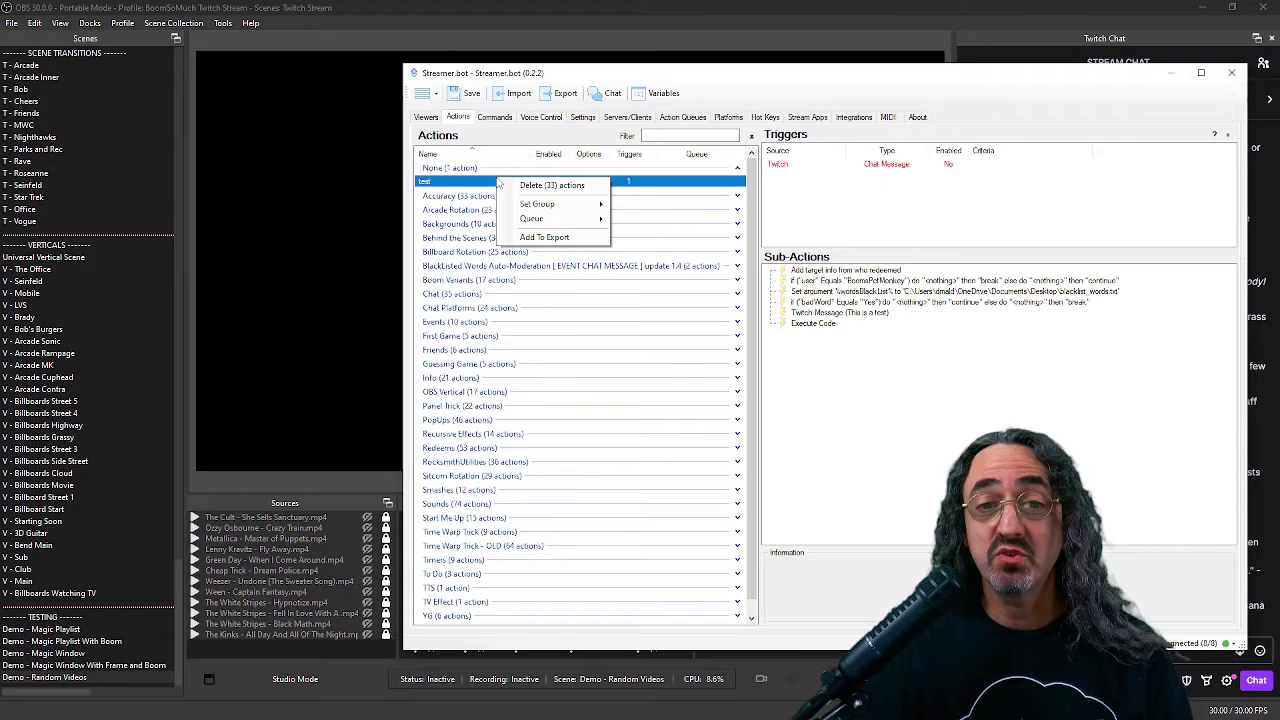
left_click(442, 184)
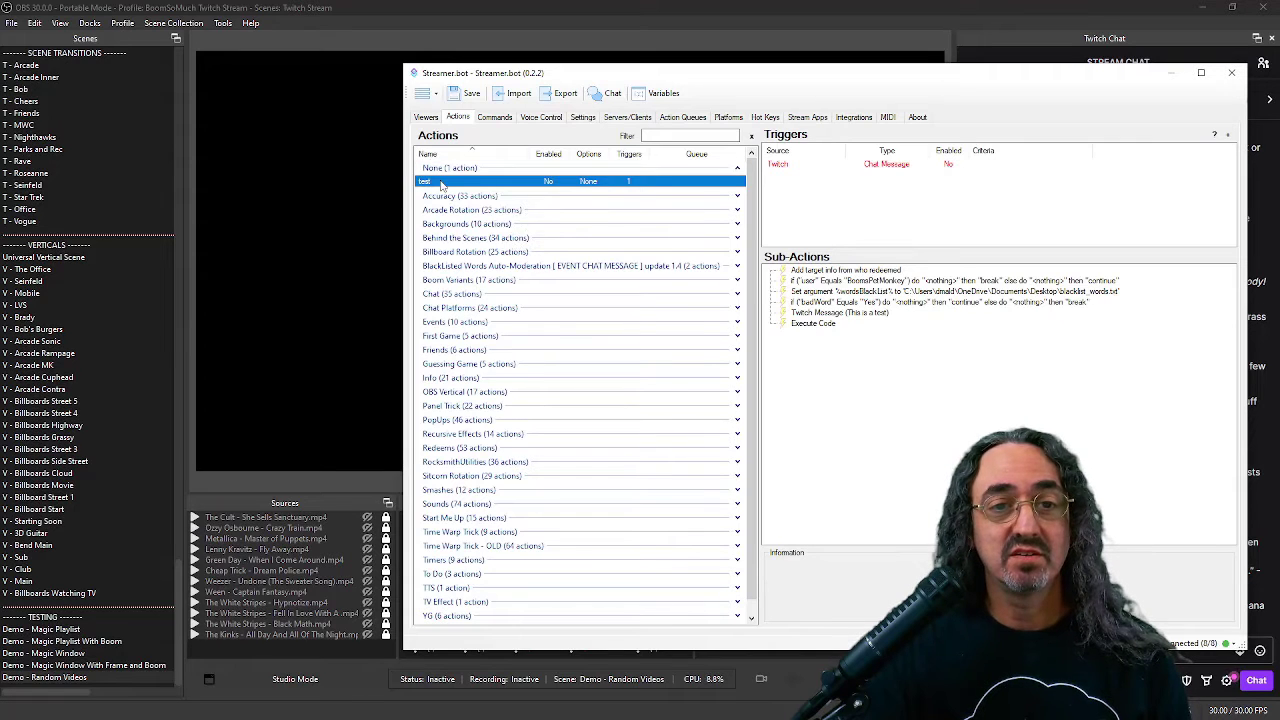
right_click(440, 181)
left_click(458, 188)
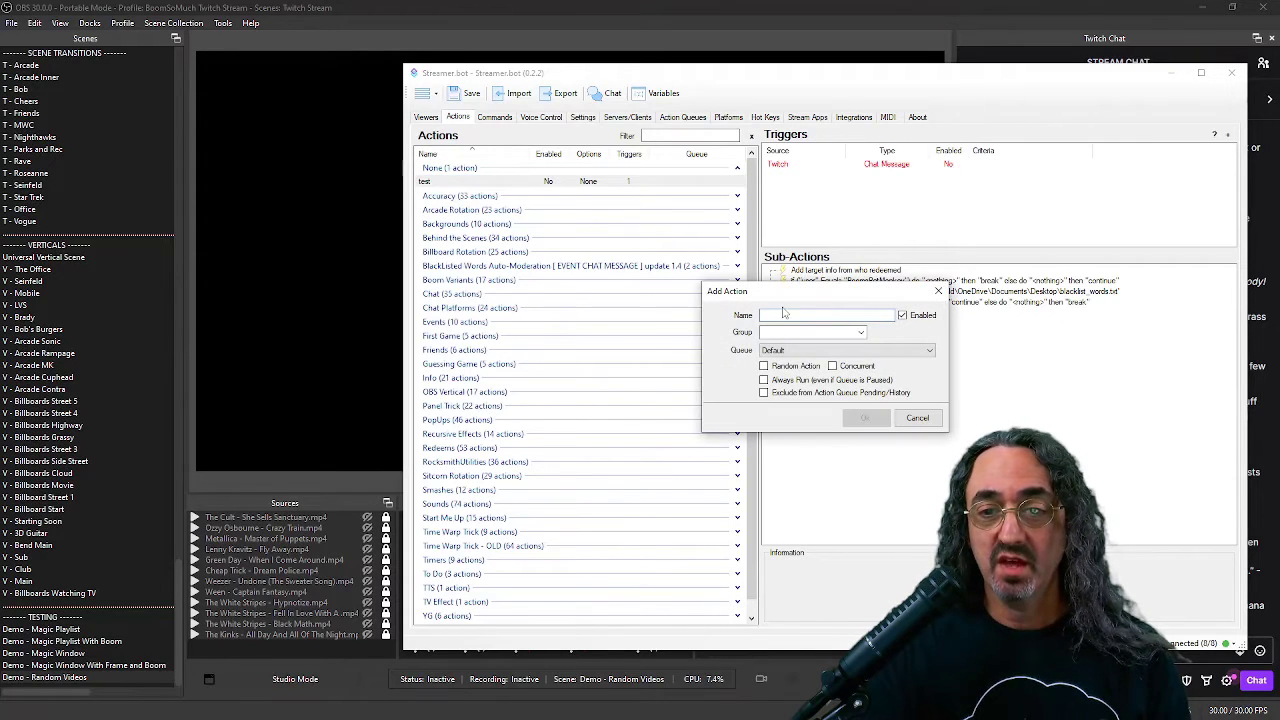
type("Random")
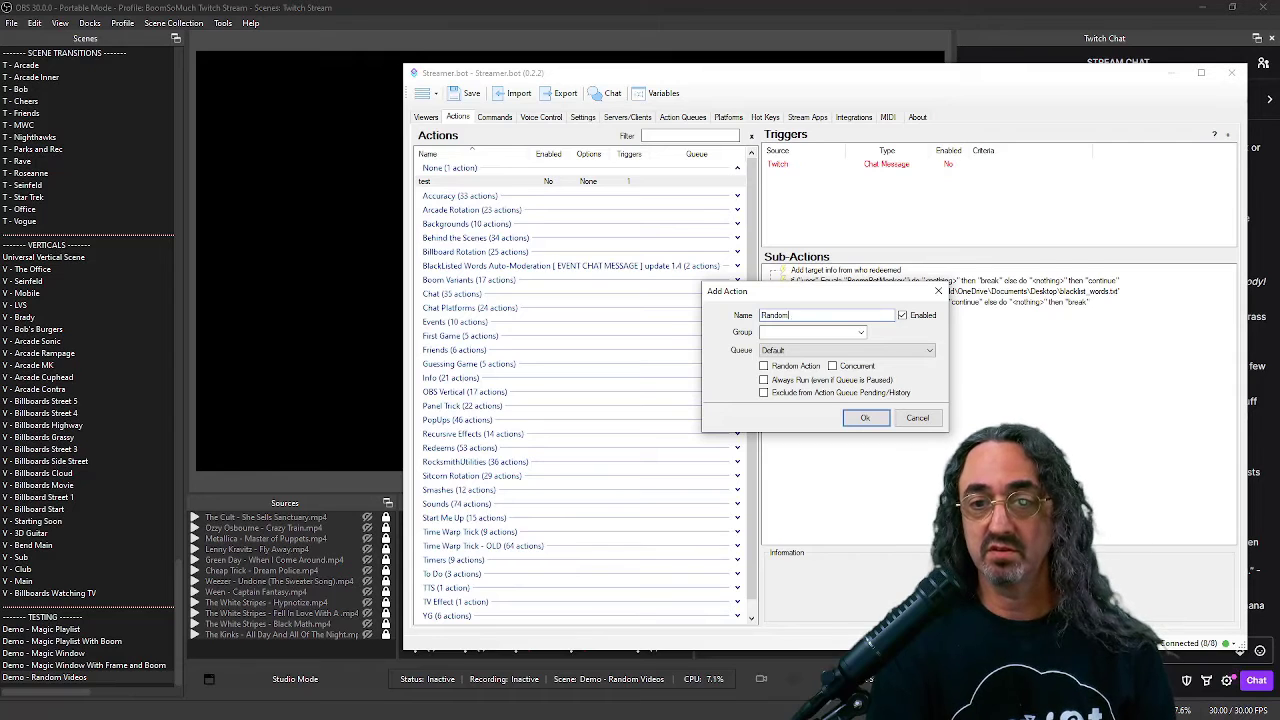
type(" Video")
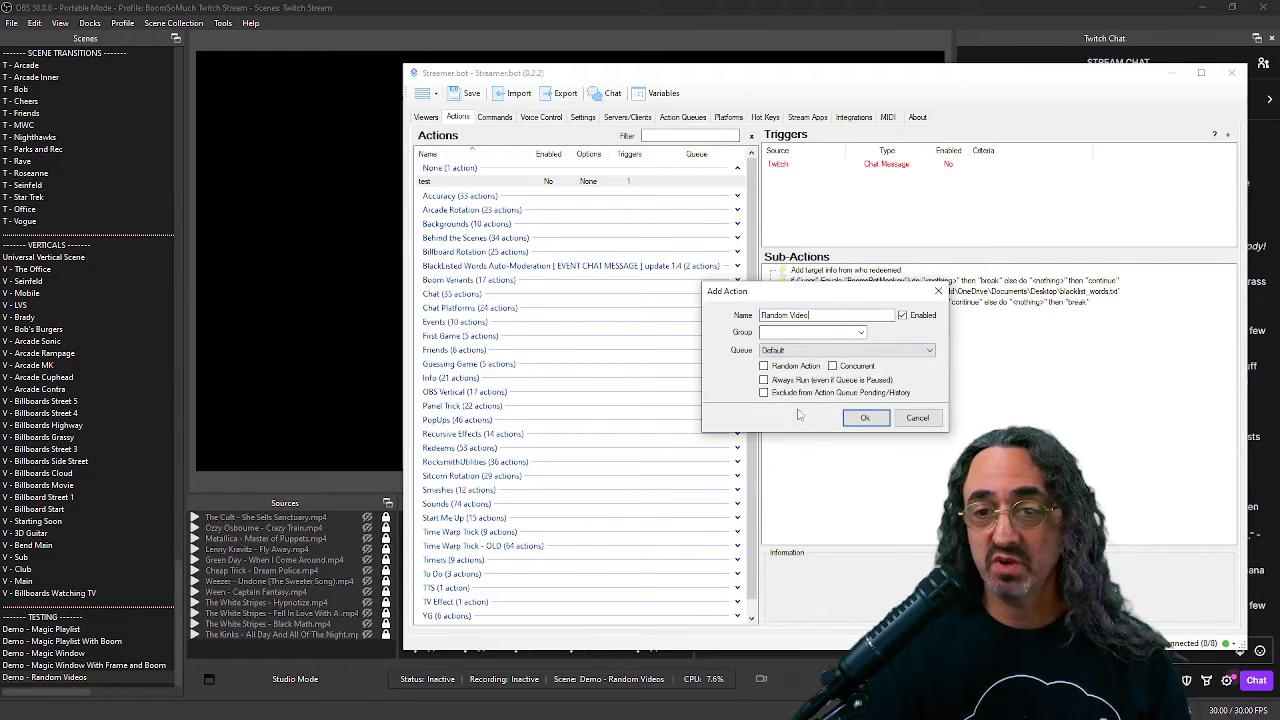
left_click(867, 418)
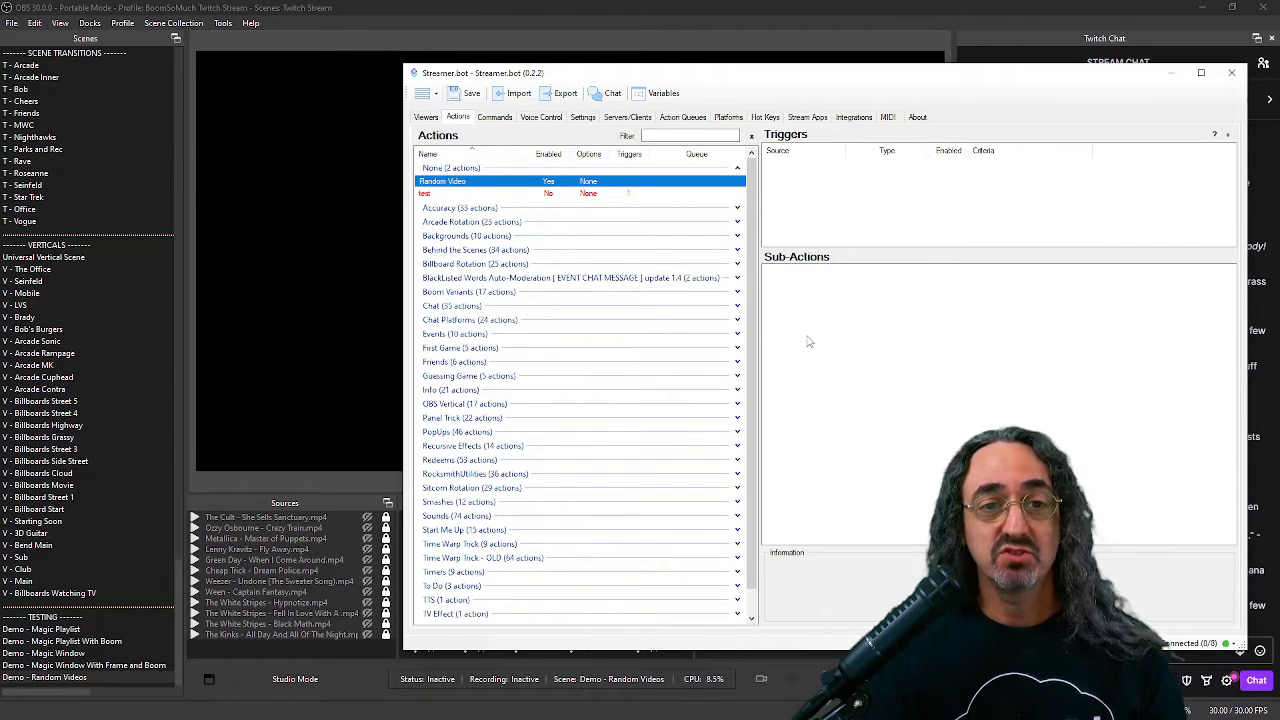
- Add an OBS Set Random Scene Source Visible sub-action to the Random Video action
right_click(789, 292)
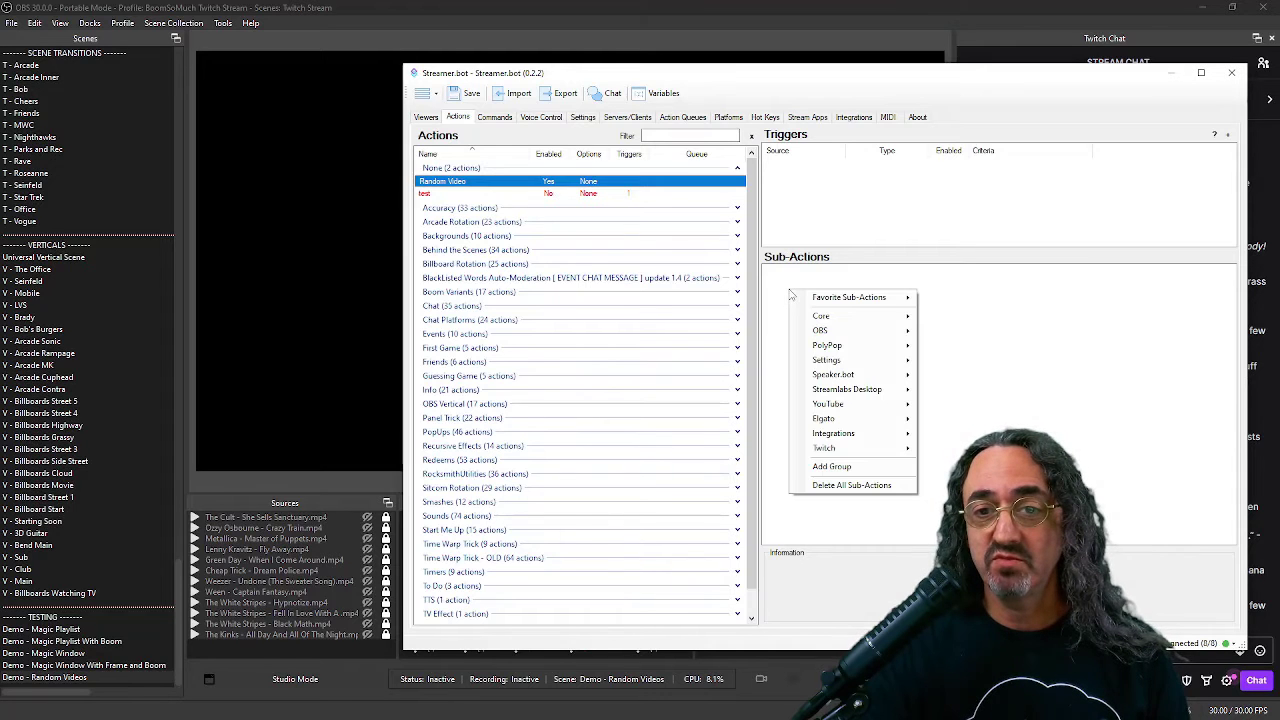
mouse_move(843, 323)
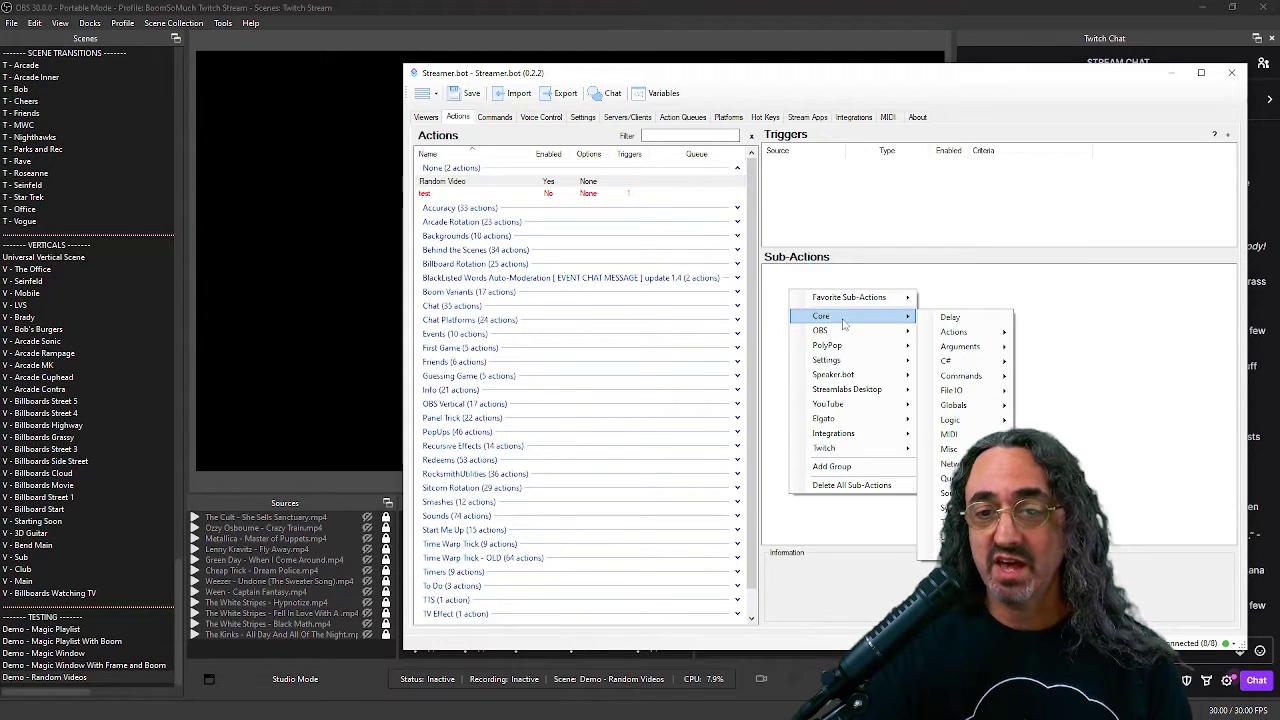
right_click(787, 280)
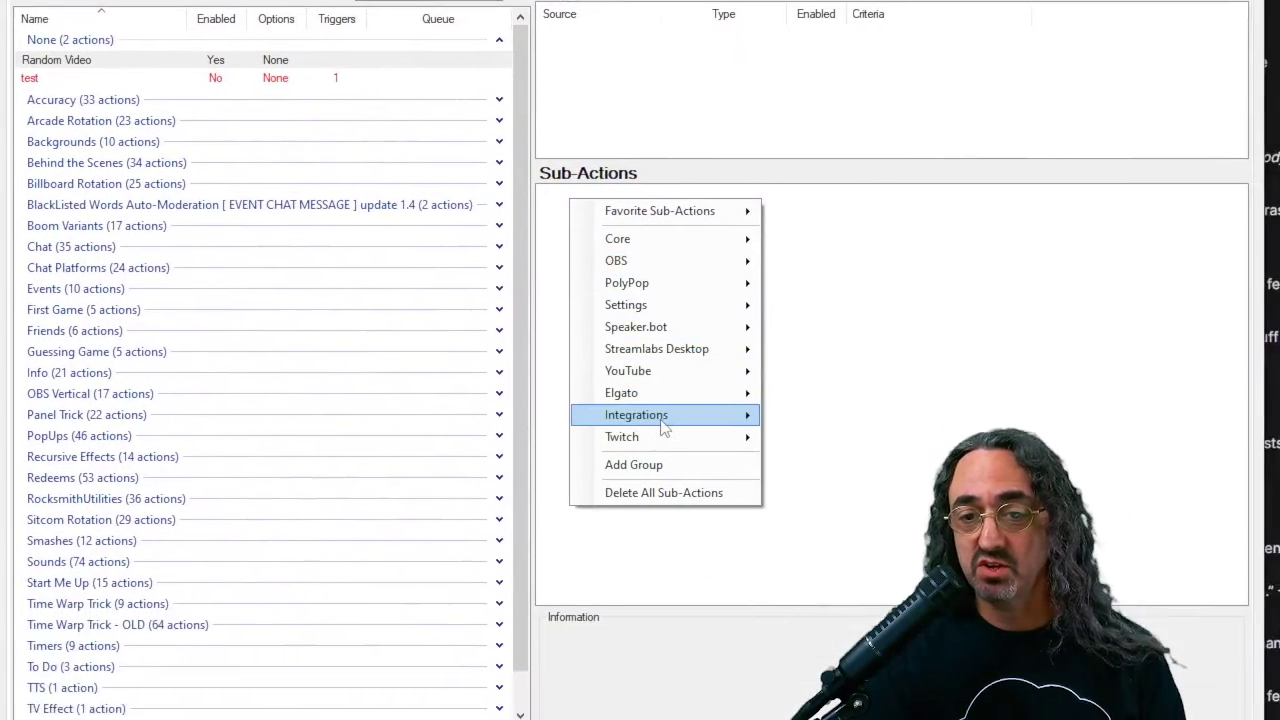
mouse_move(662, 268)
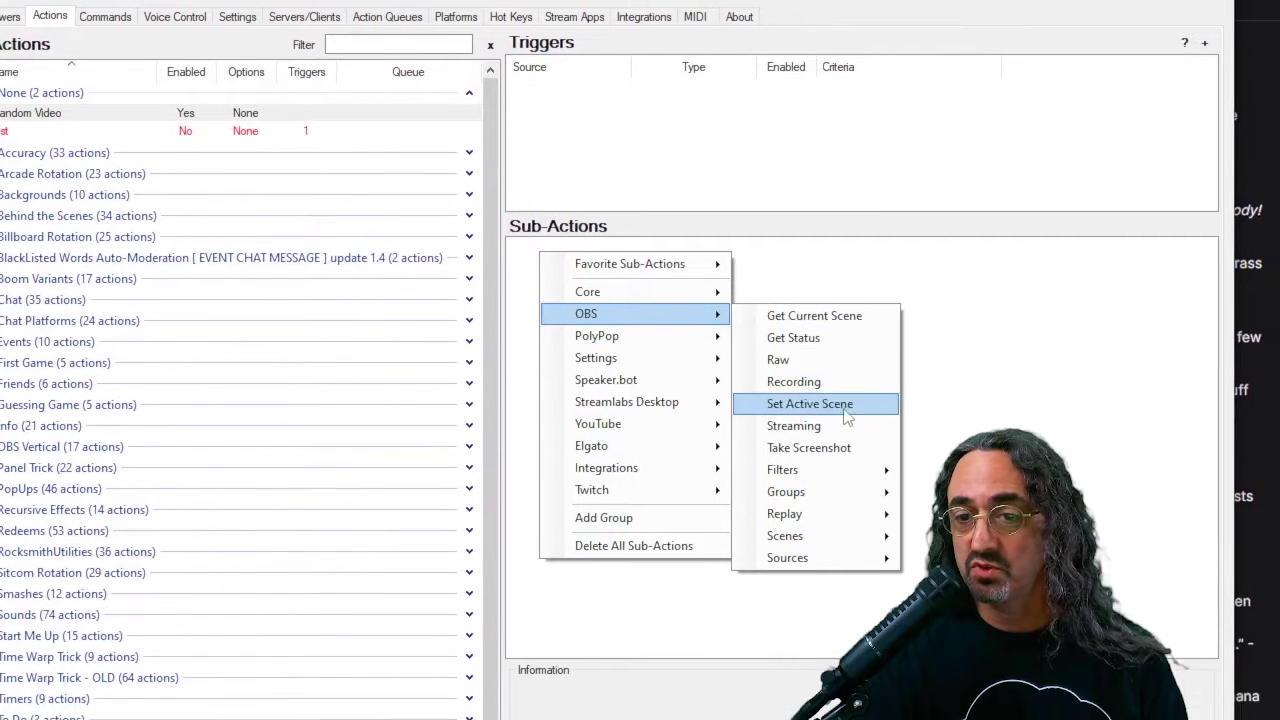
mouse_move(855, 578)
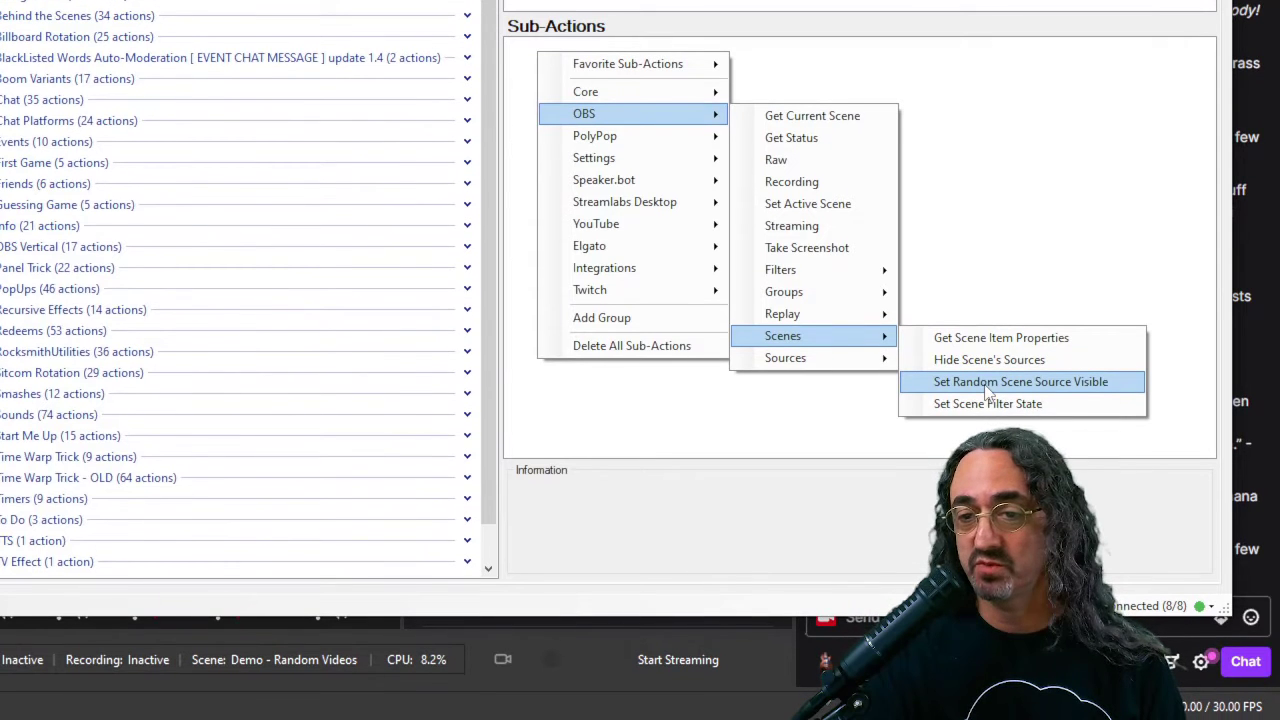
left_click(987, 391)
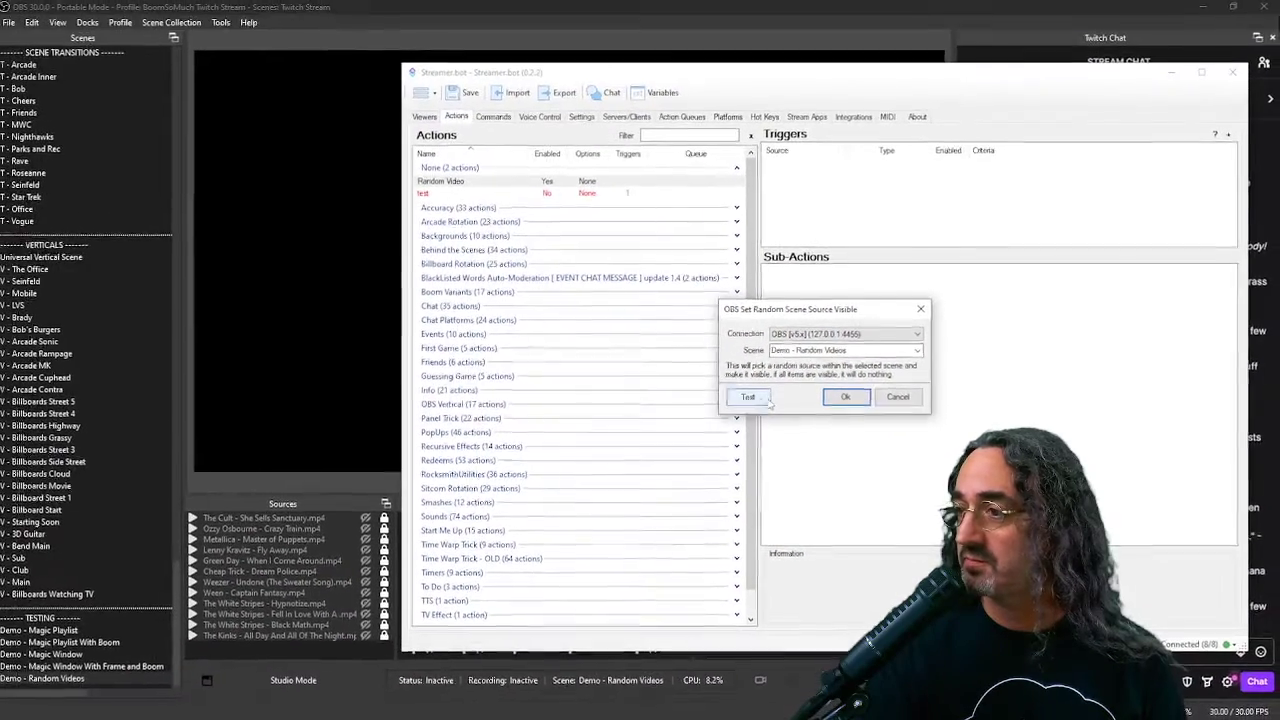
- Target the Demo - Random Videos scene, test it a few times against OBS, and save it
left_click(621, 364)
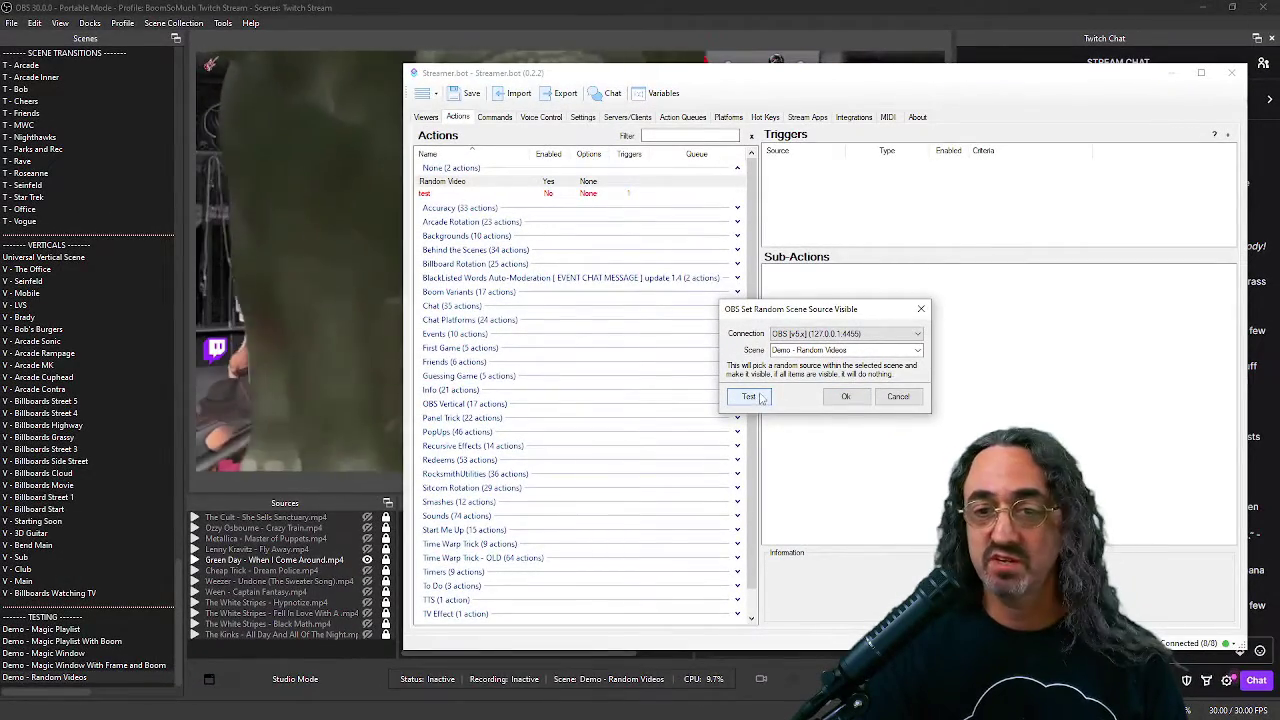
left_click(366, 560)
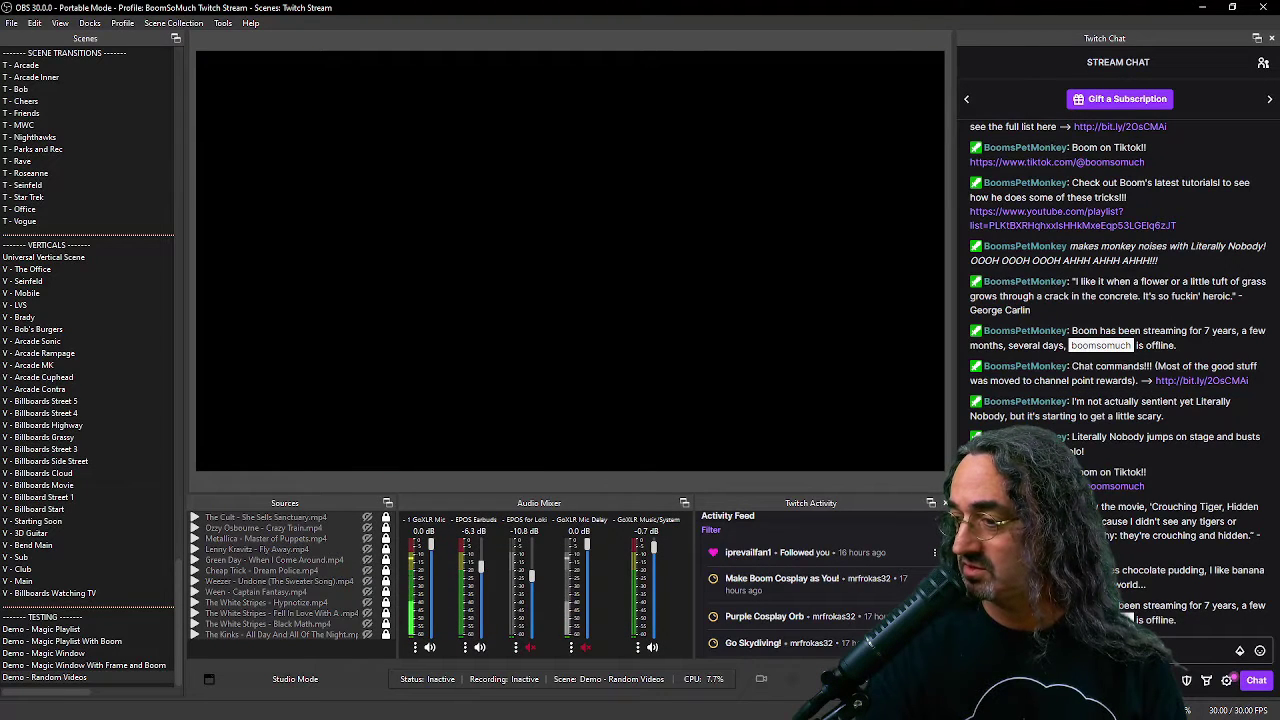
key("alt+Tab")
left_click(750, 397)
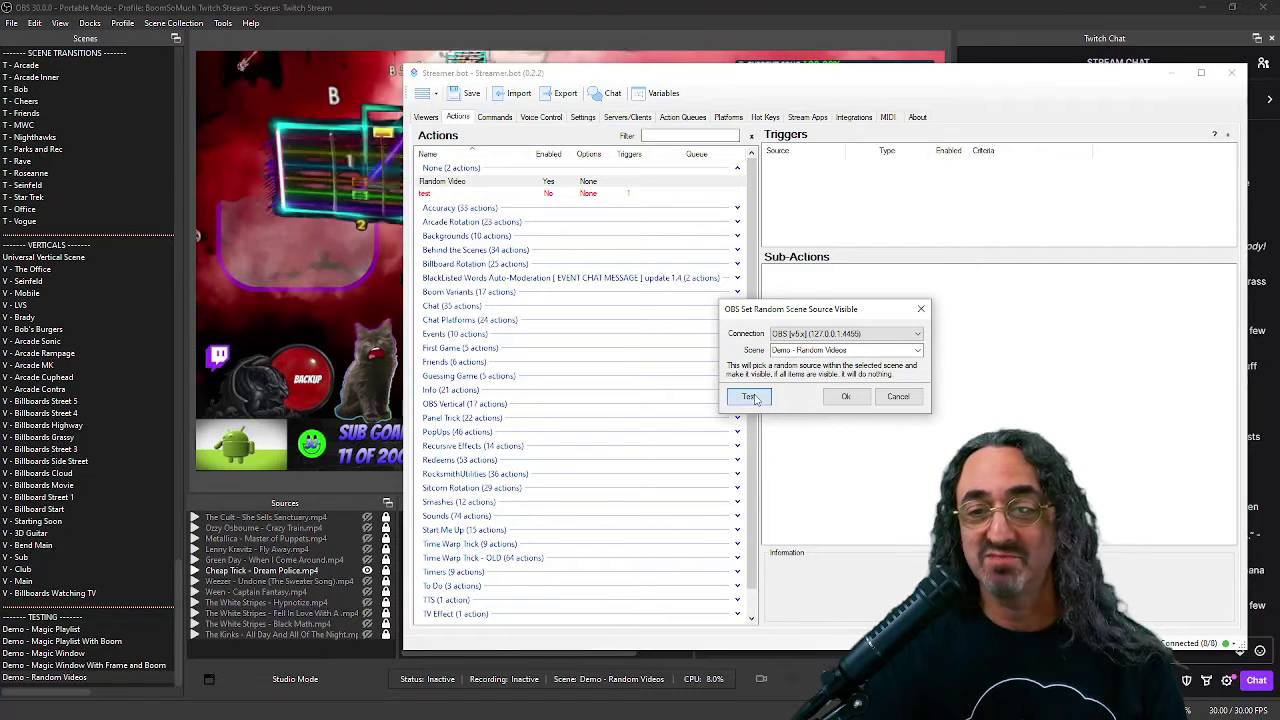
left_click(750, 397)
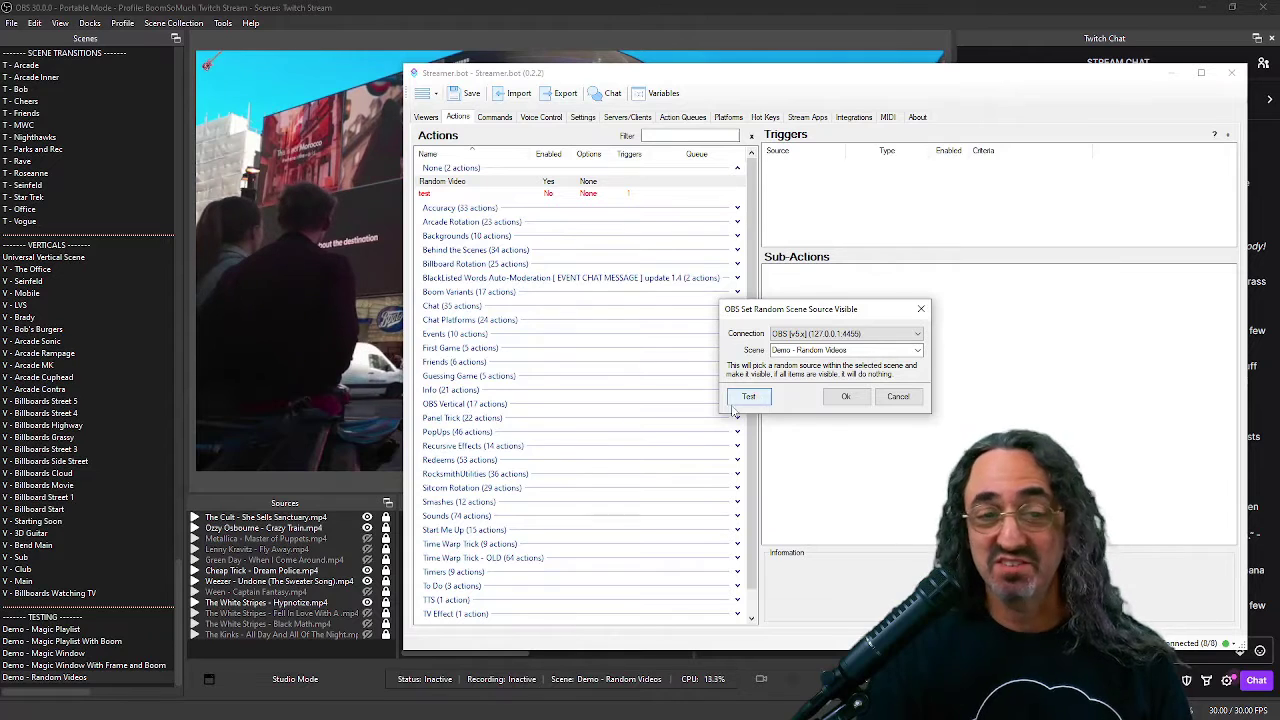
left_click(846, 397)
- Add an OBS Hide Scene's Sources sub-action for Demo - Random Videos and test it
right_click(794, 296)
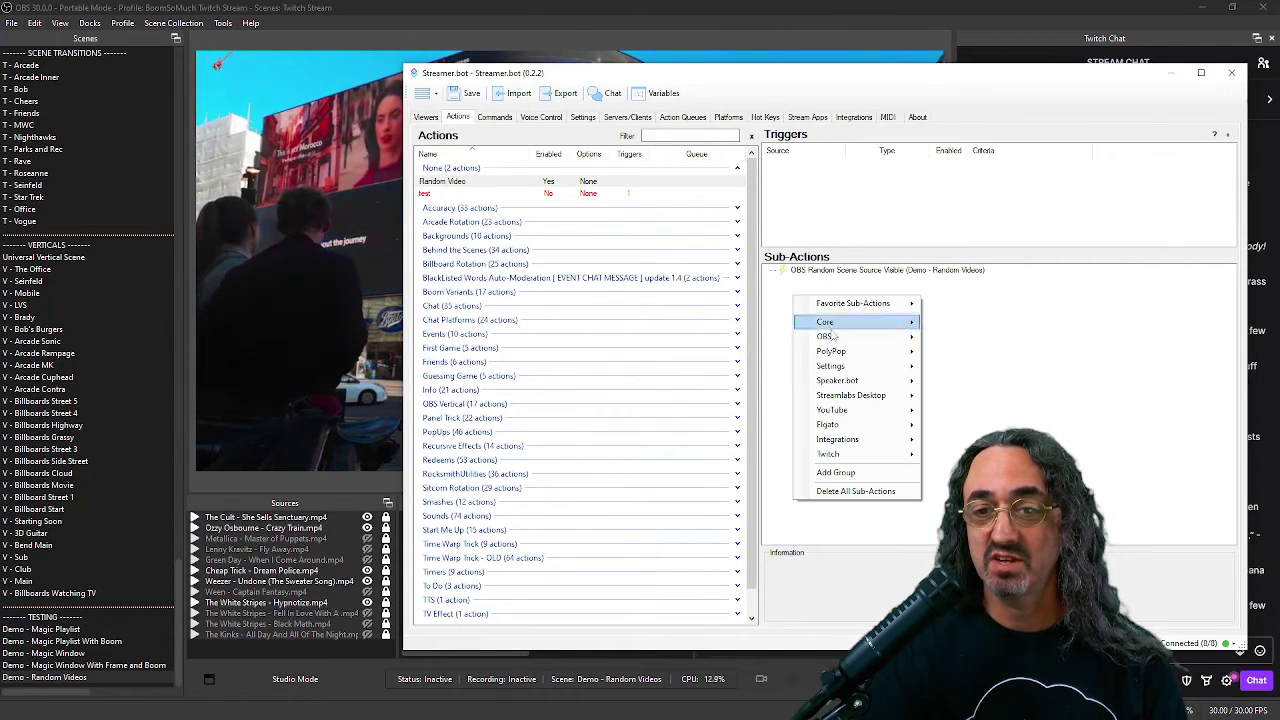
mouse_move(830, 338)
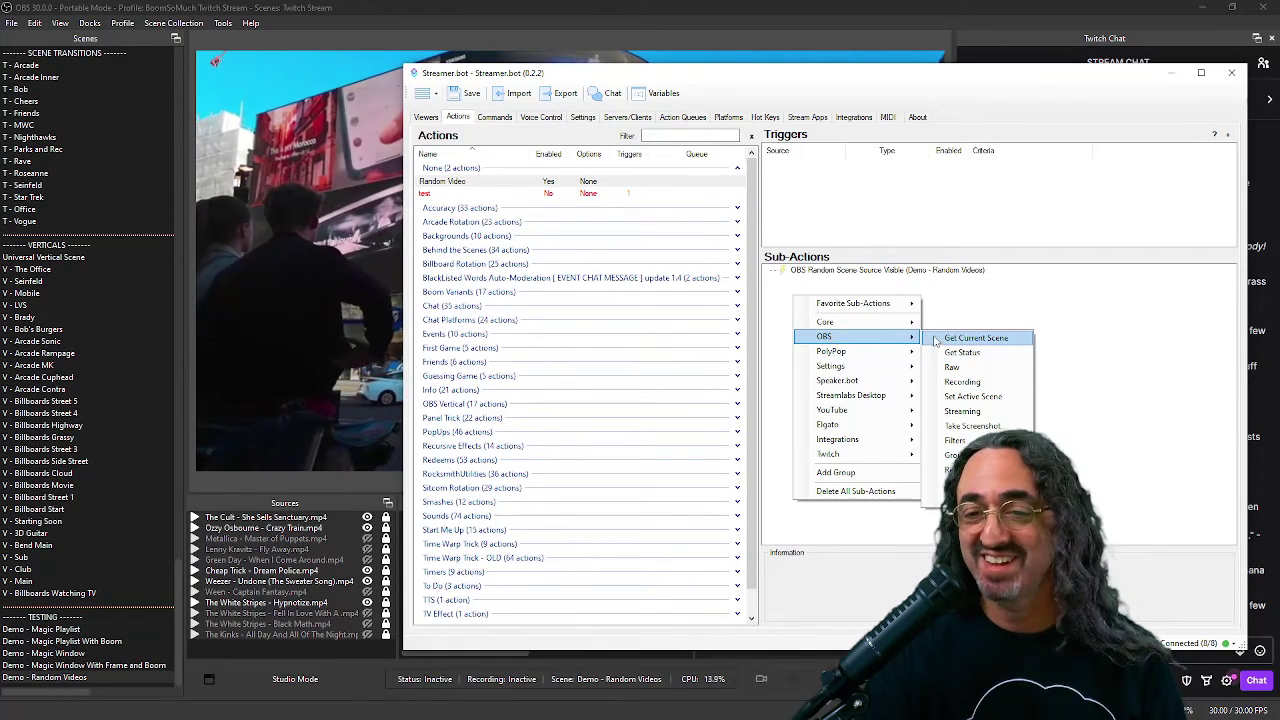
mouse_move(950, 484)
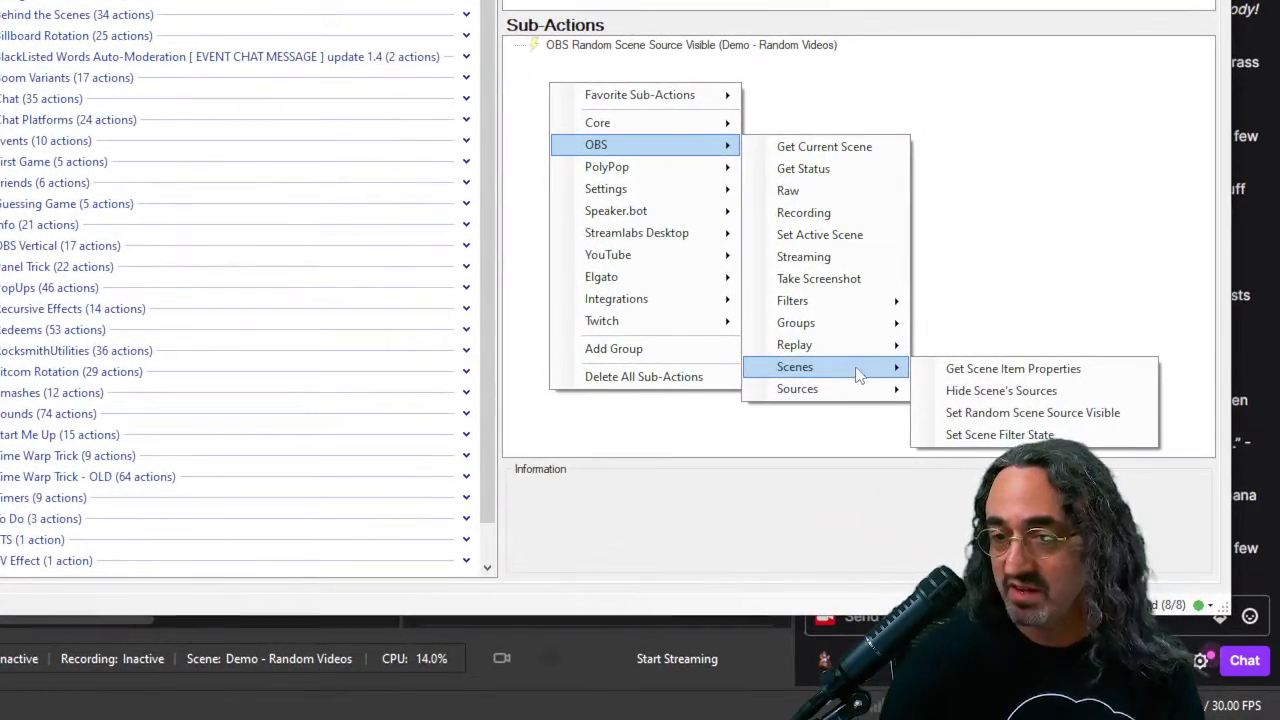
left_click(1000, 391)
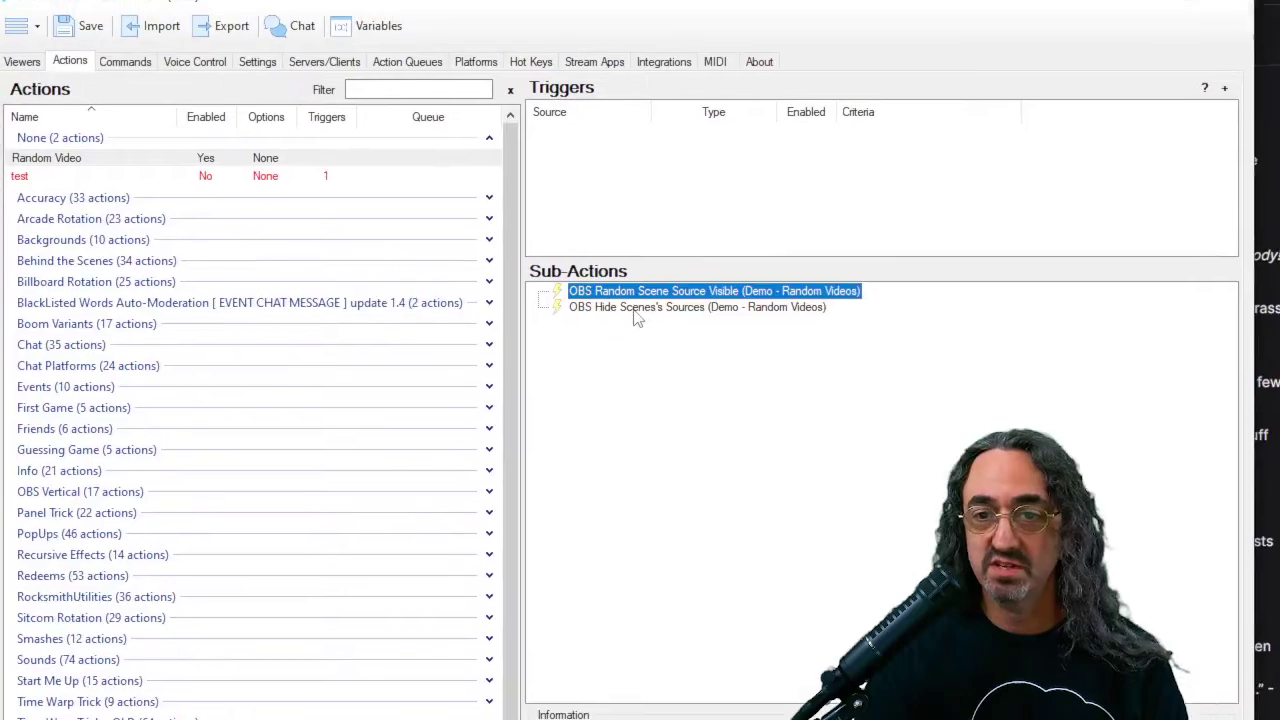
double_click(620, 61)
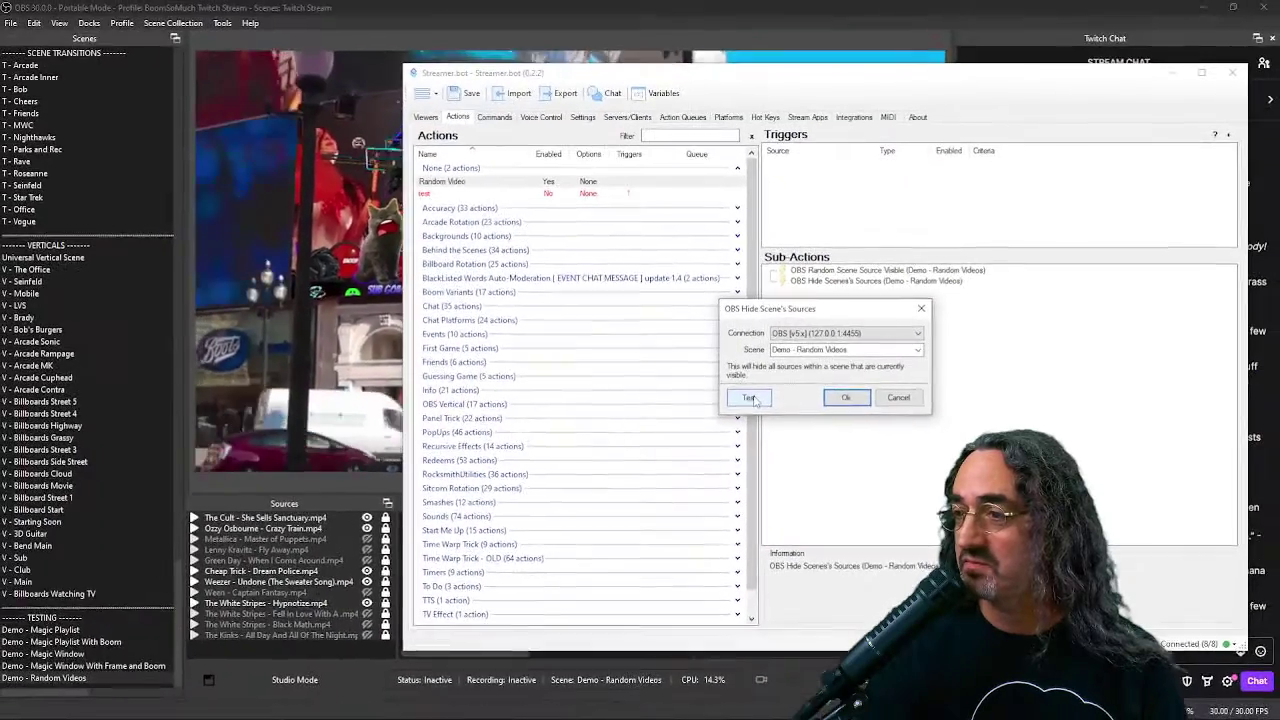
left_click(650, 369)
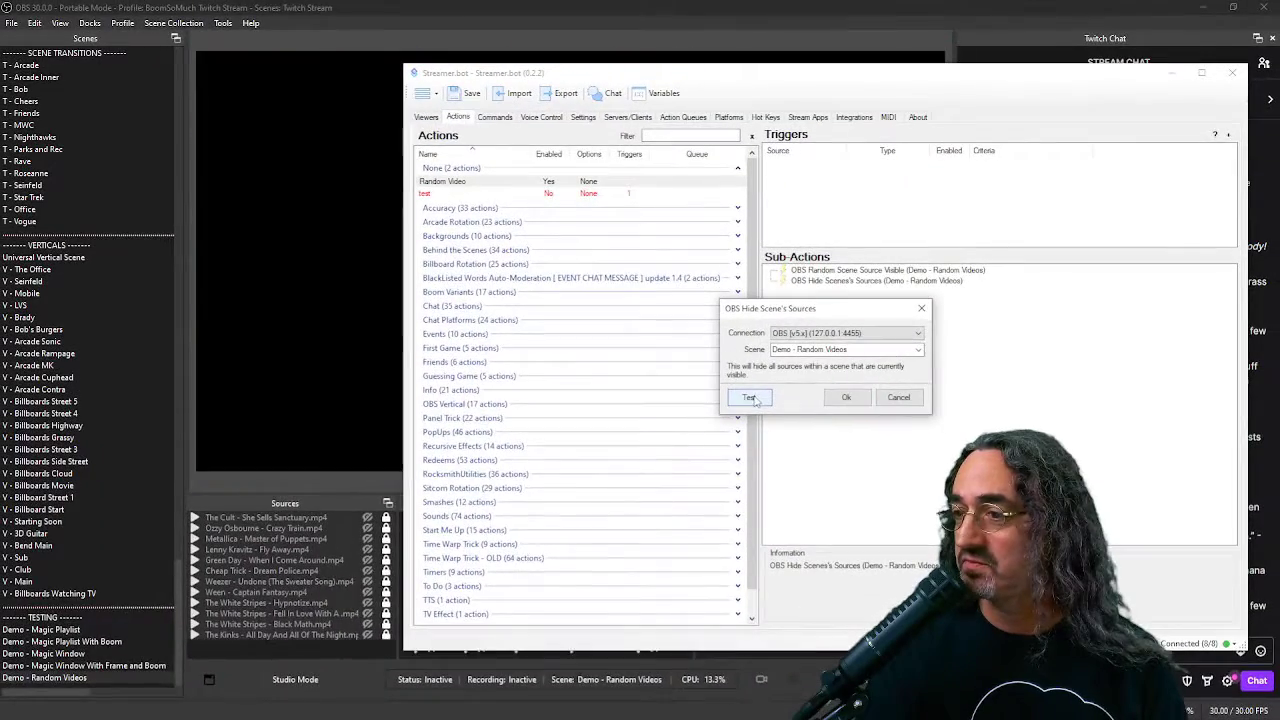
left_click(840, 398)
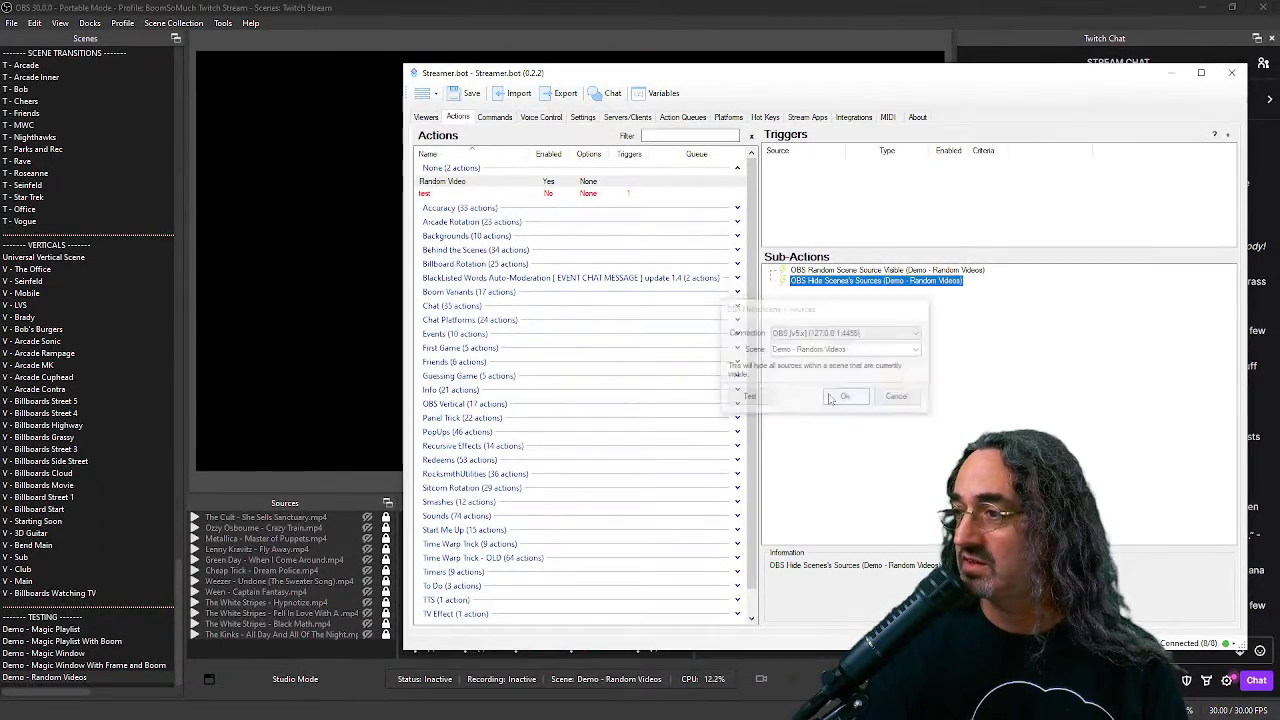
- Re-test the random-video sub-action and then the hide-sources sub-action
double_click(812, 271)
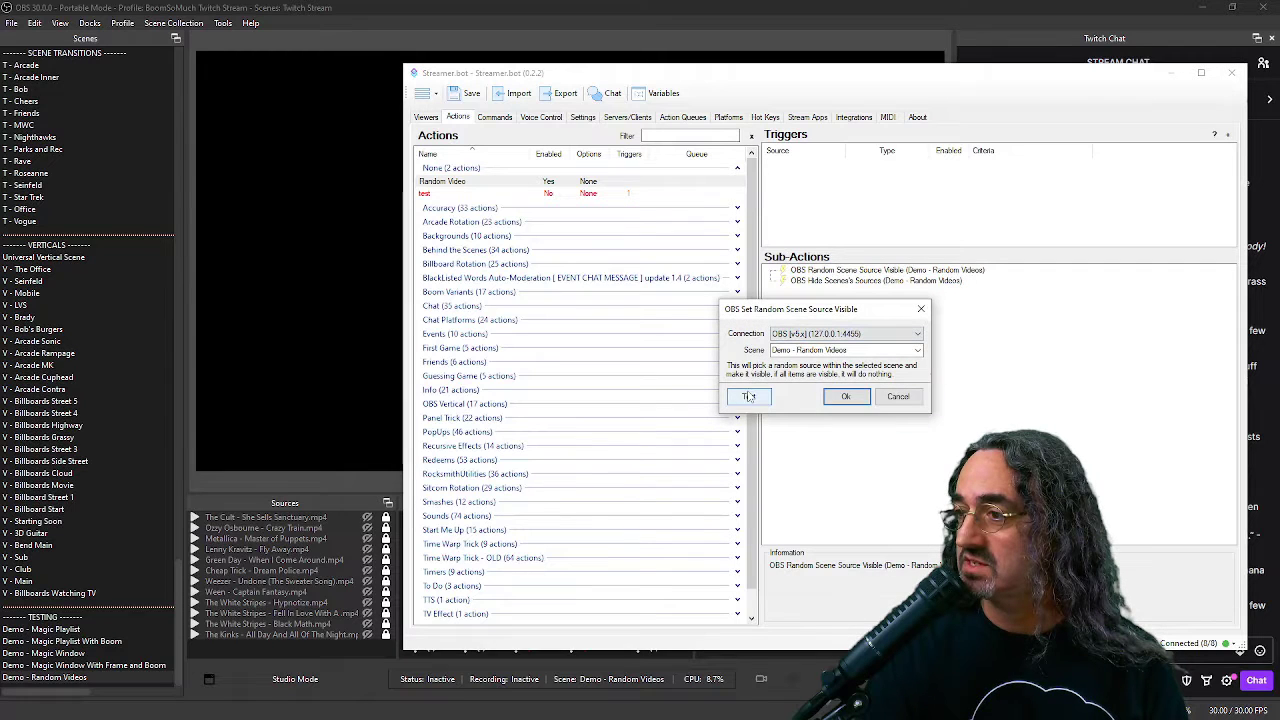
left_click(748, 396)
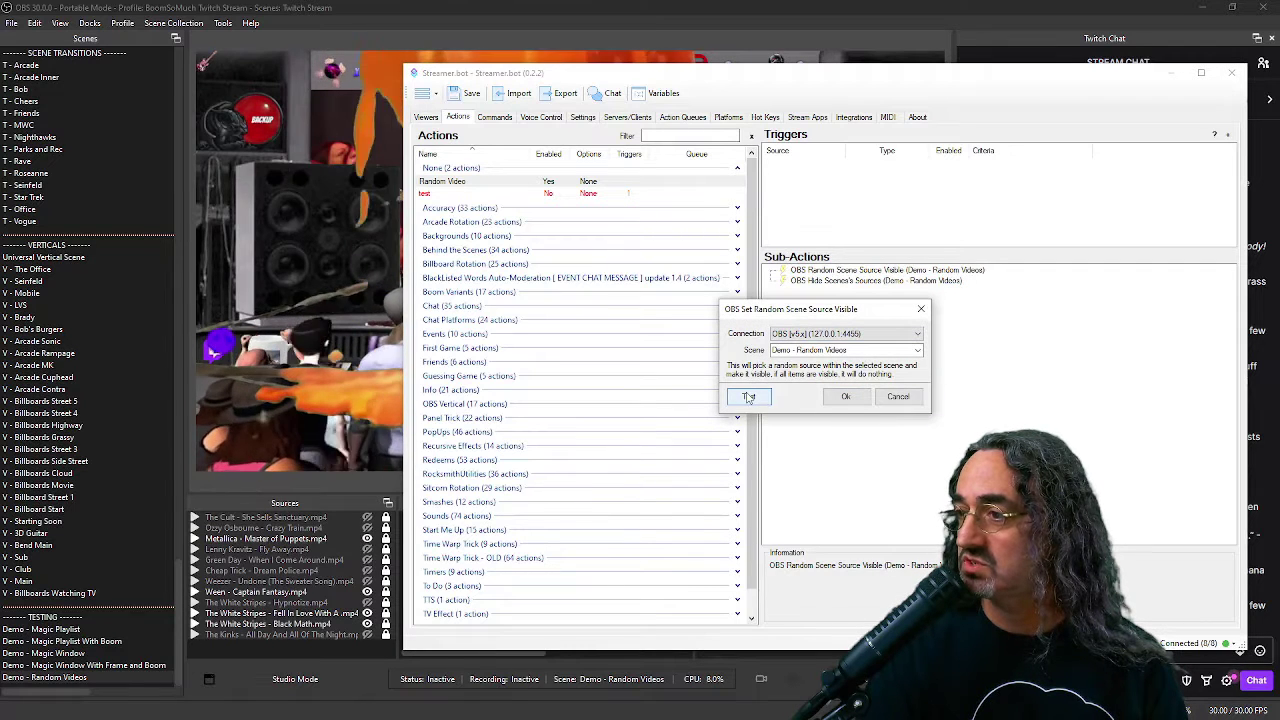
left_click(845, 396)
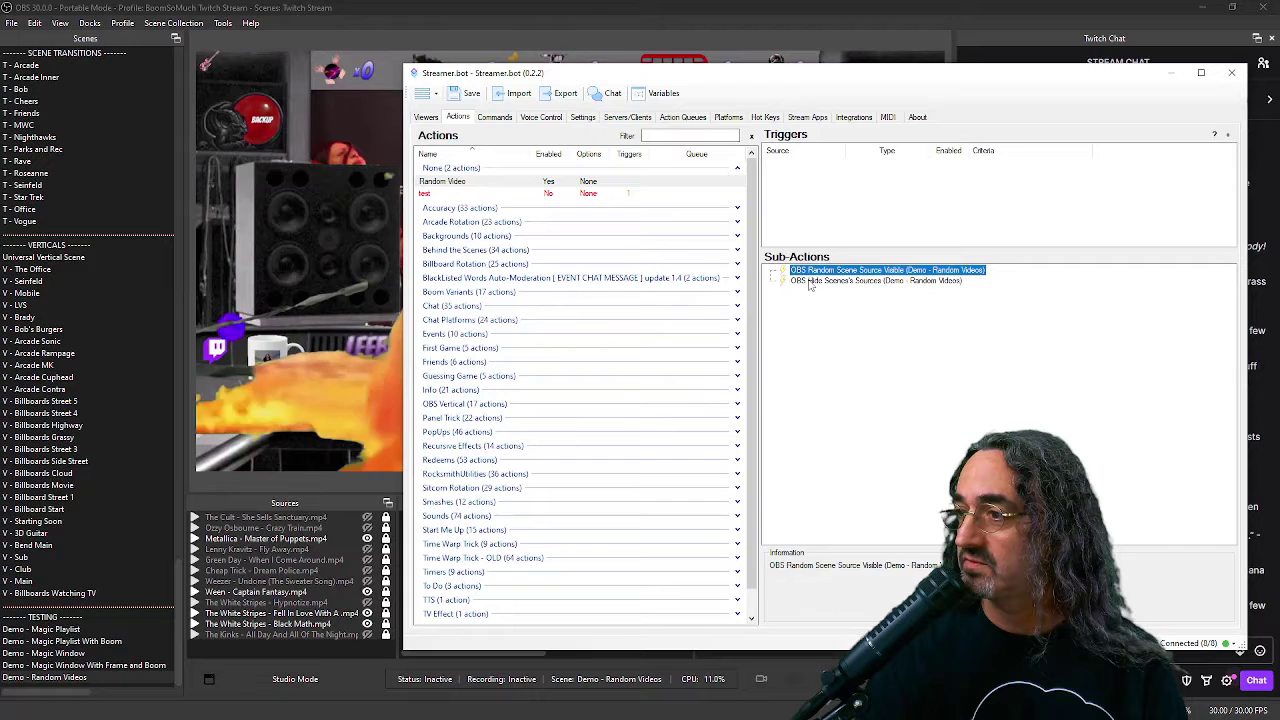
double_click(810, 281)
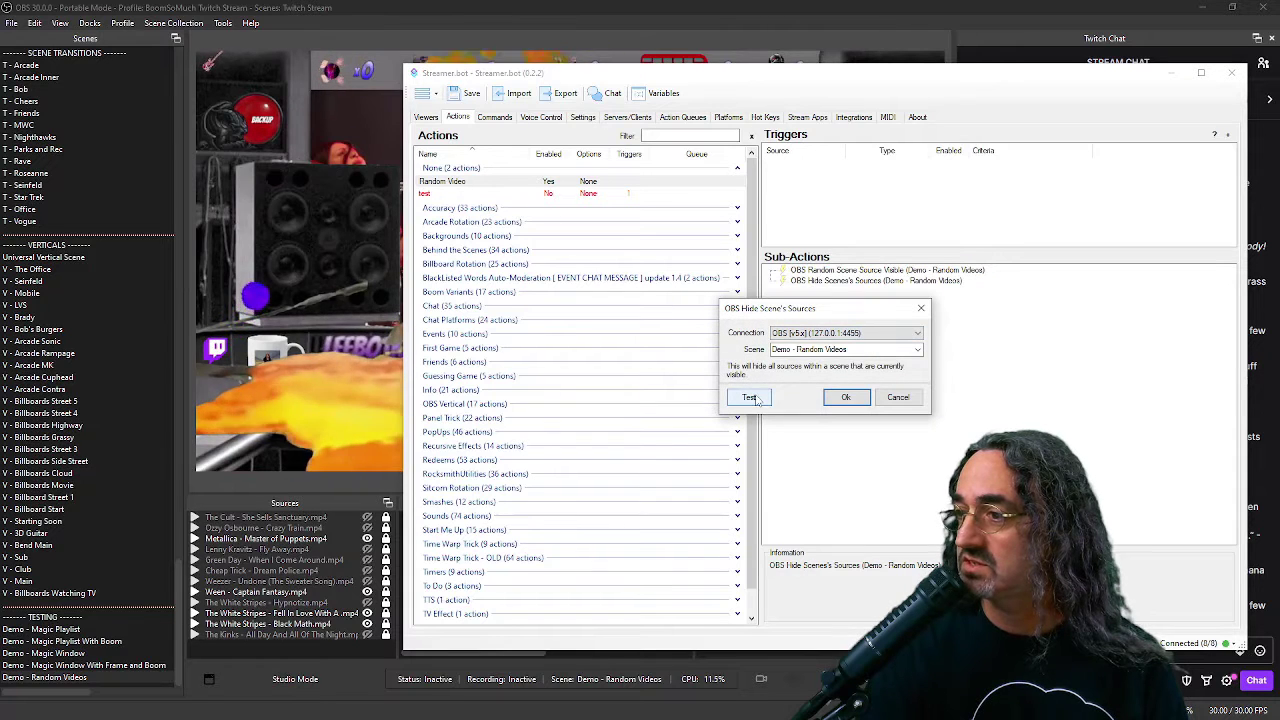
left_click(750, 397)
left_click(845, 397)
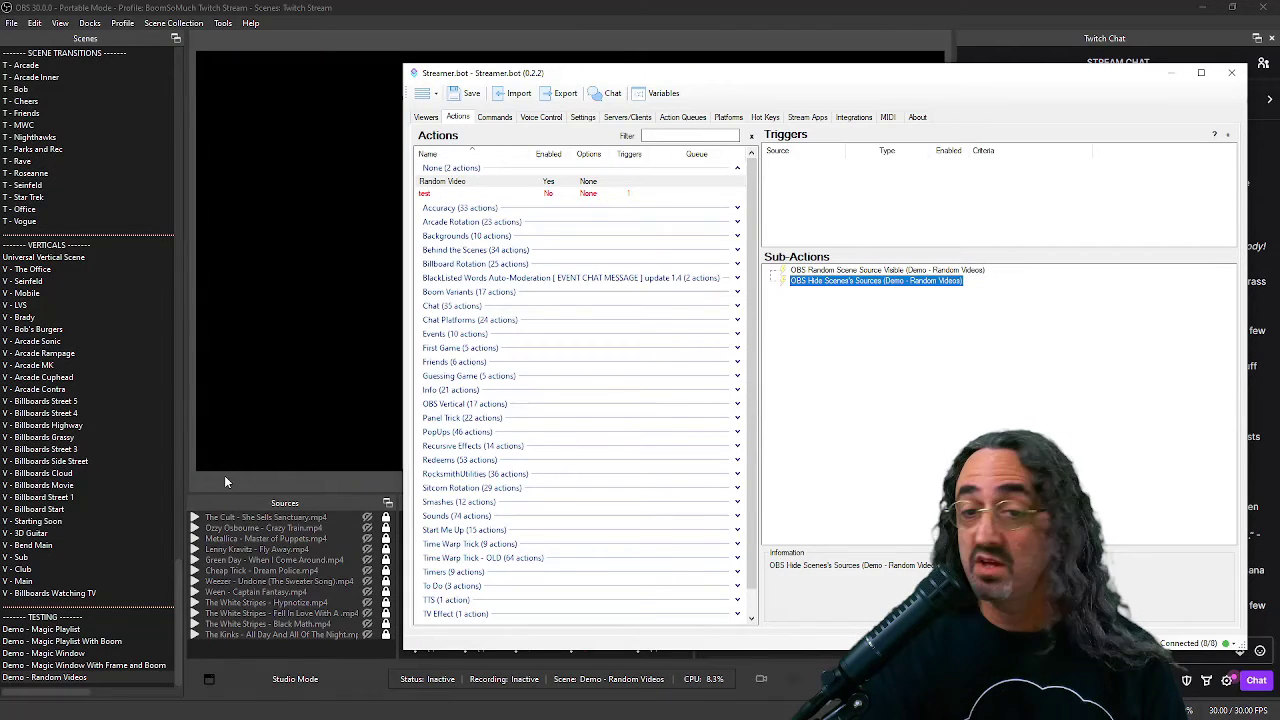
- Add a Core Delay of 10000 ms and move it between the show and hide sub-actions
right_click(769, 337)
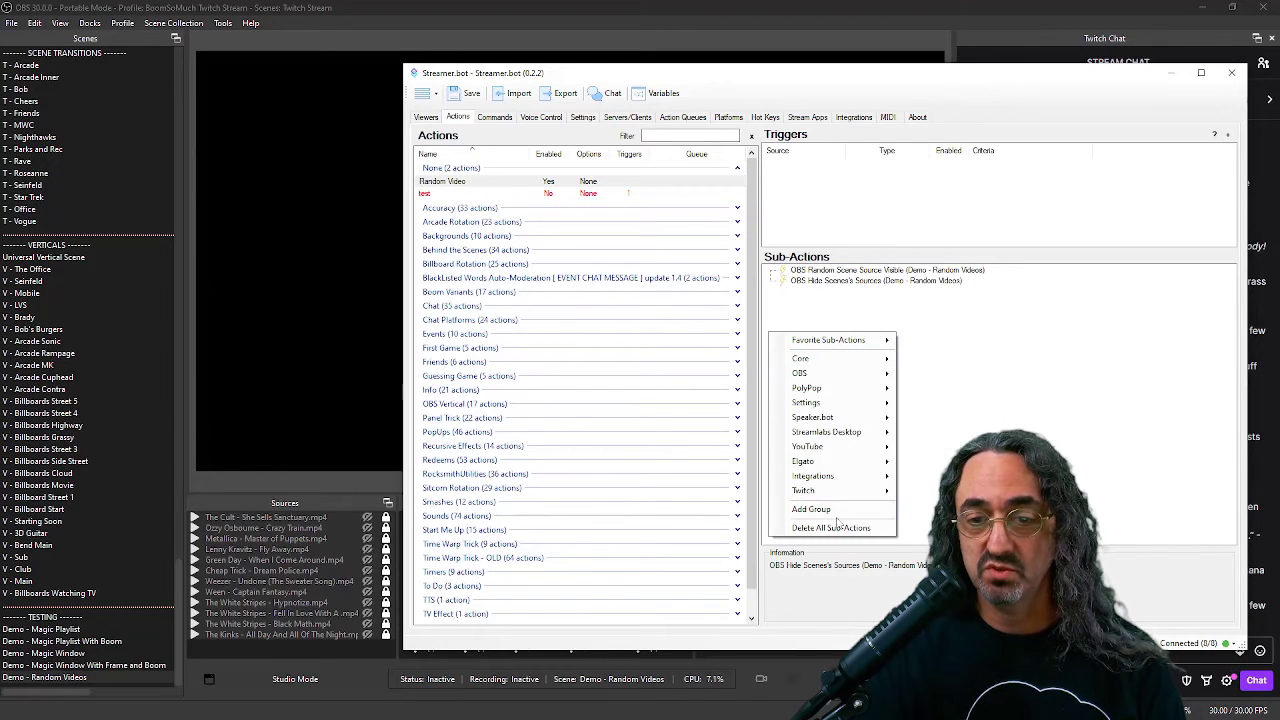
mouse_move(831, 362)
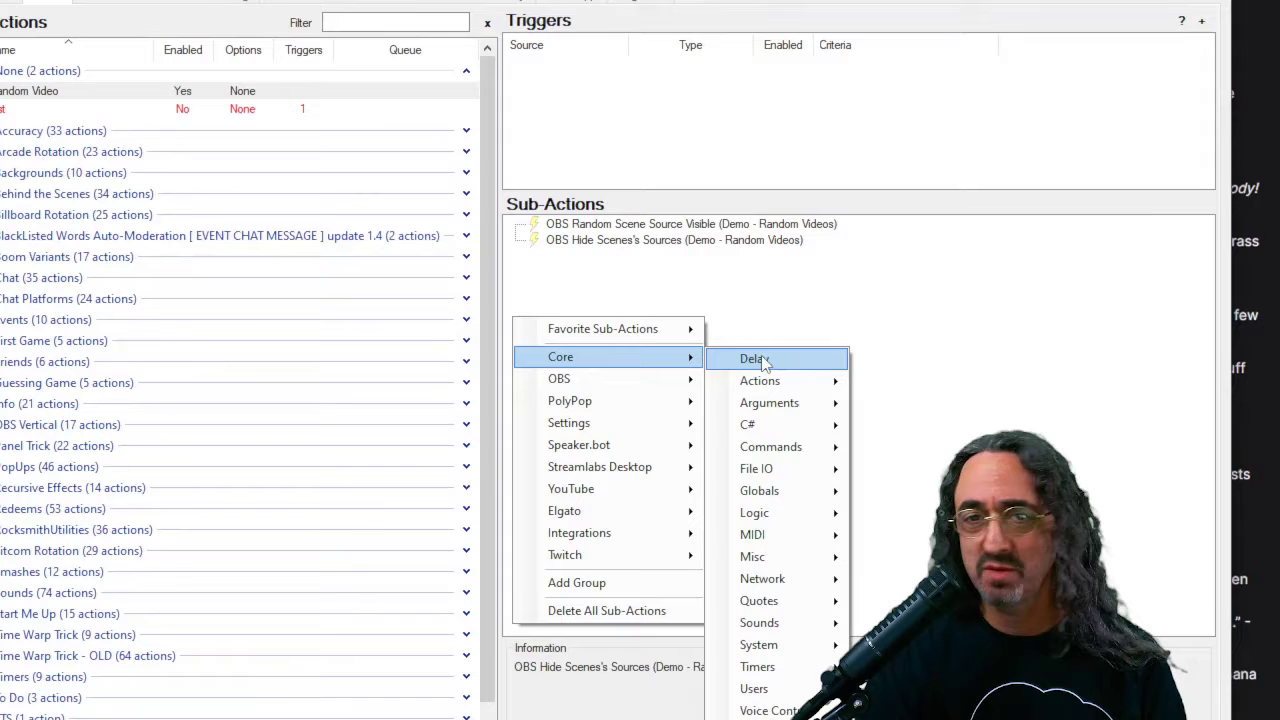
left_click(783, 361)
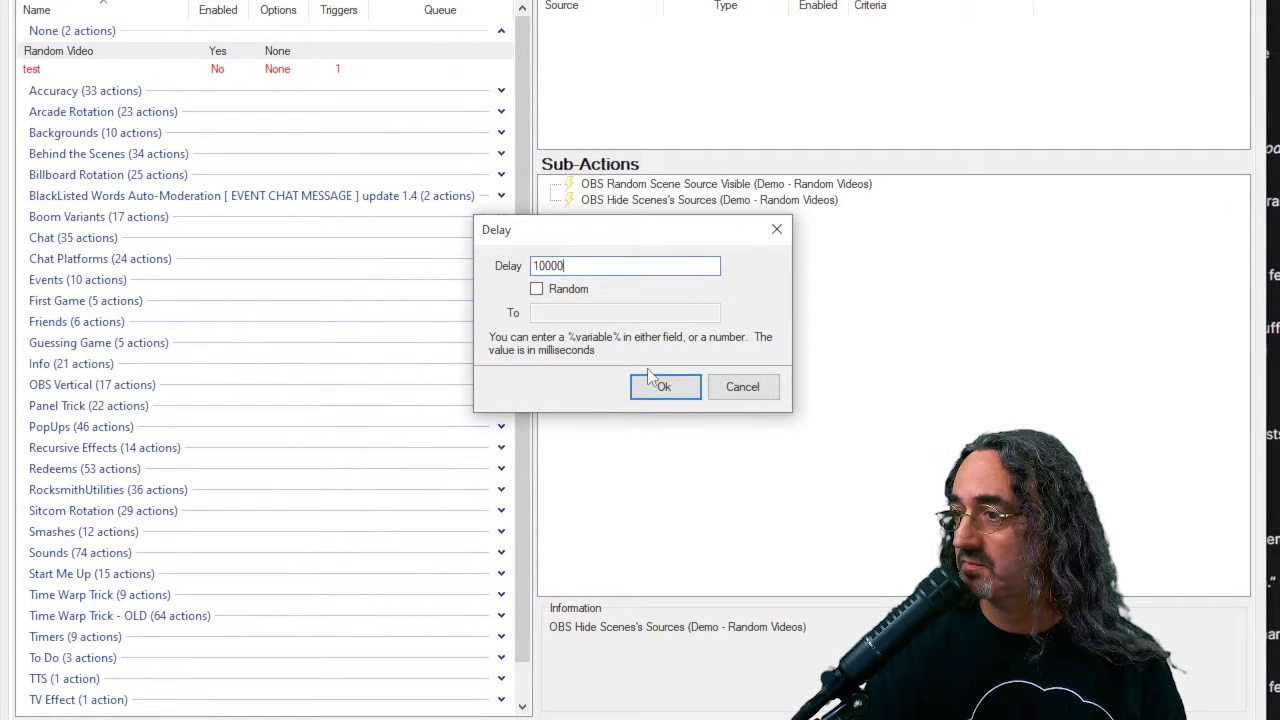
left_click(658, 386)
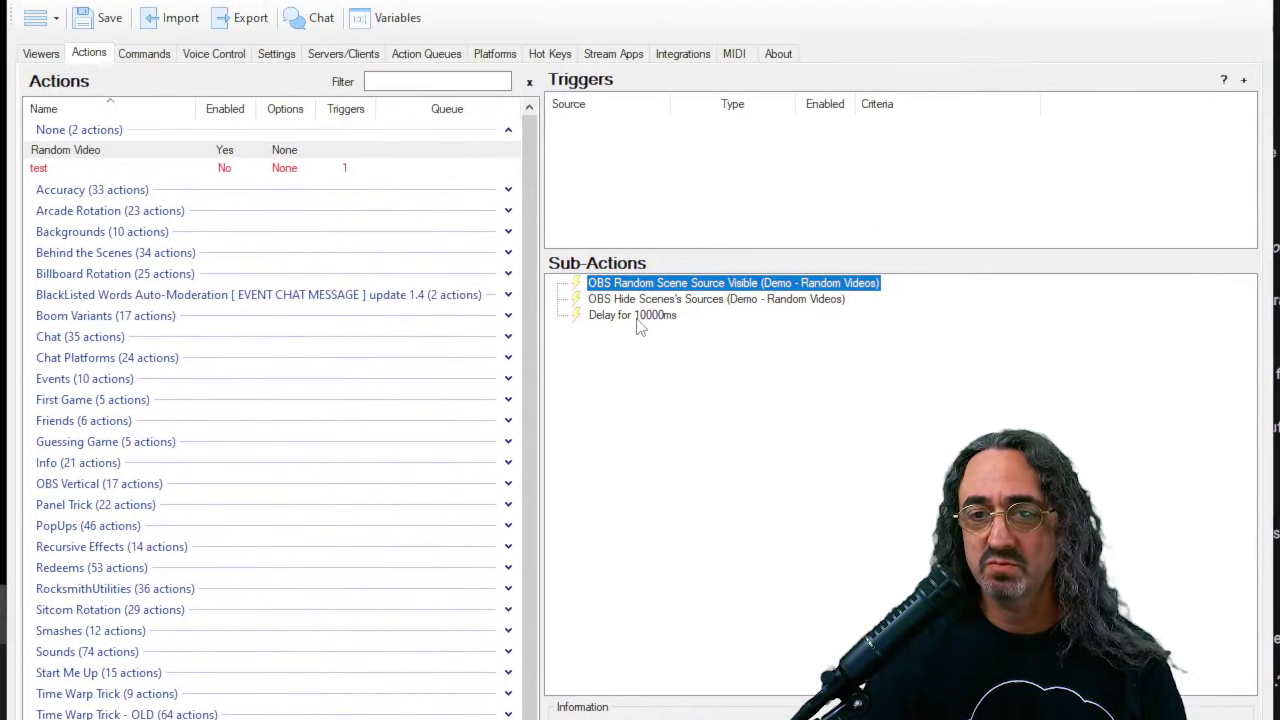
left_click_drag(637, 316, 655, 305)
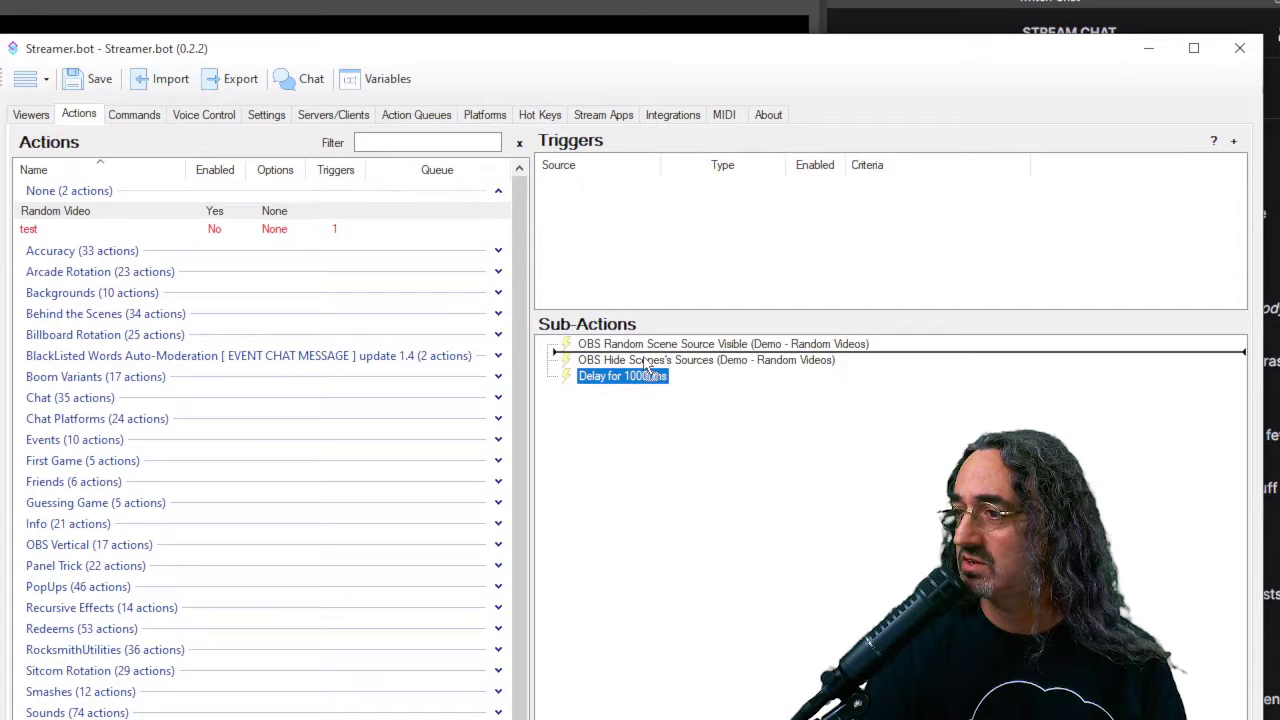
left_click_drag(647, 367, 647, 366)
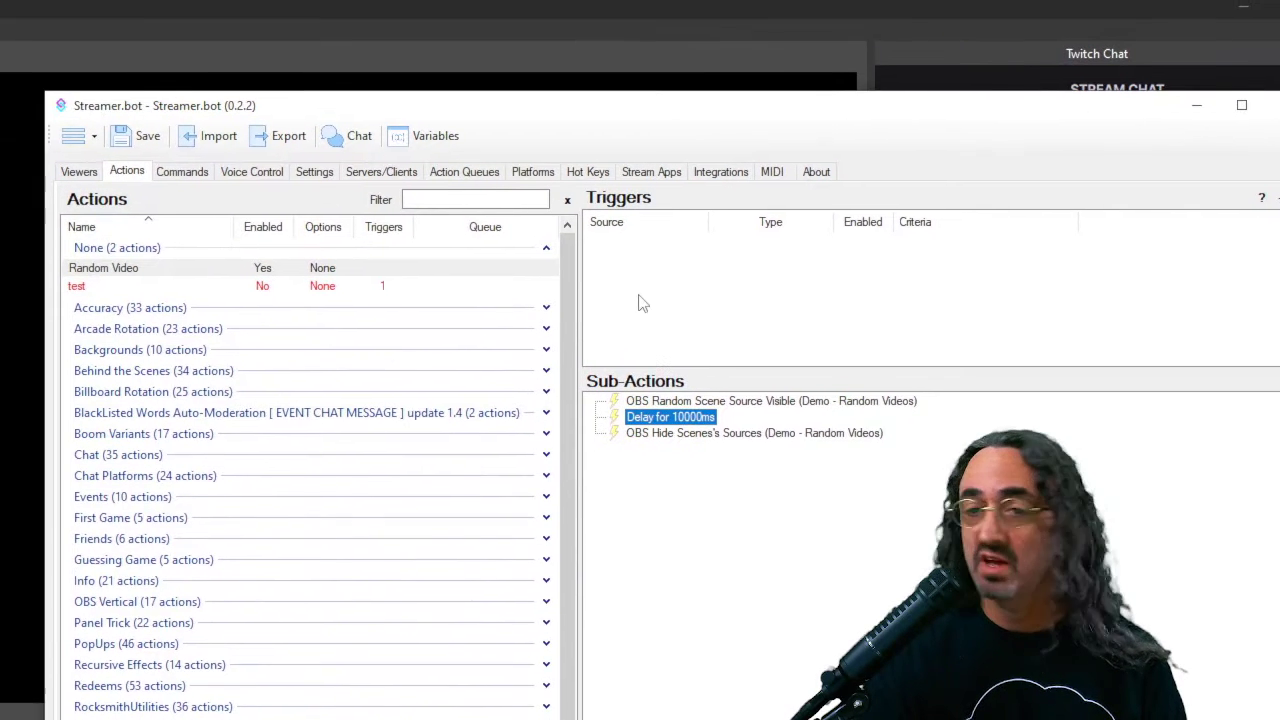
right_click(589, 211)
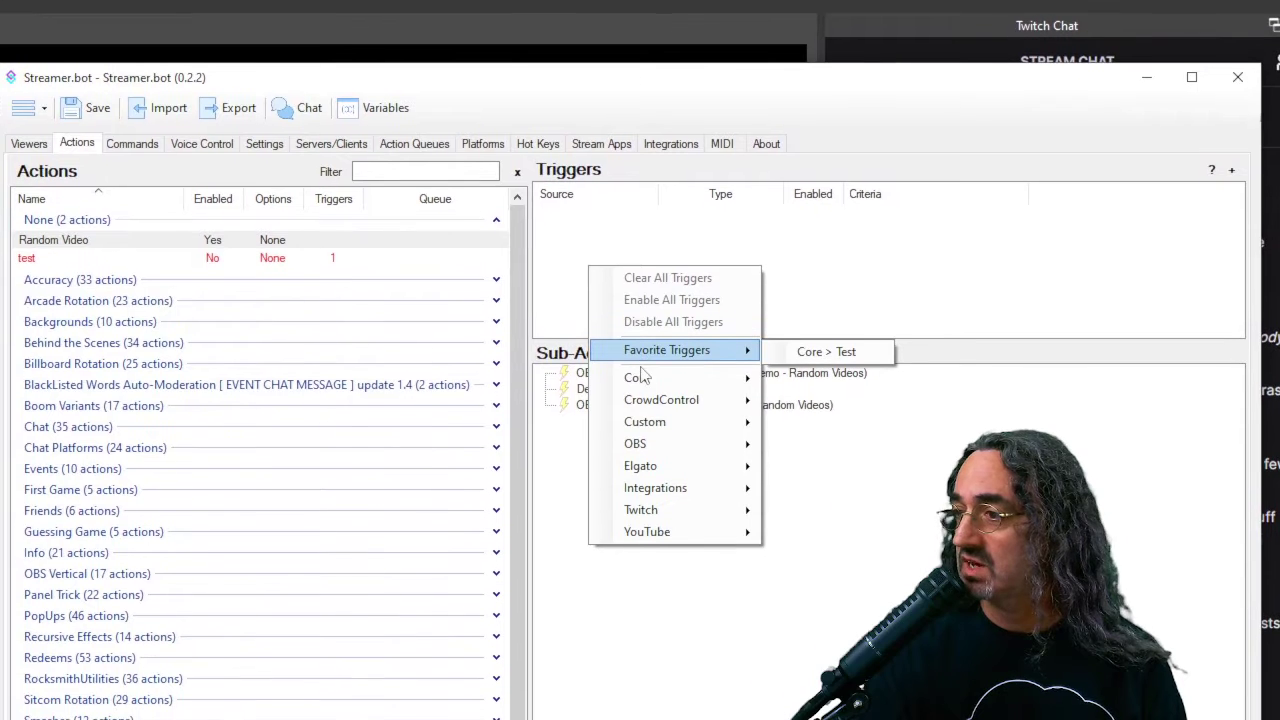
mouse_move(642, 375)
left_click(827, 398)
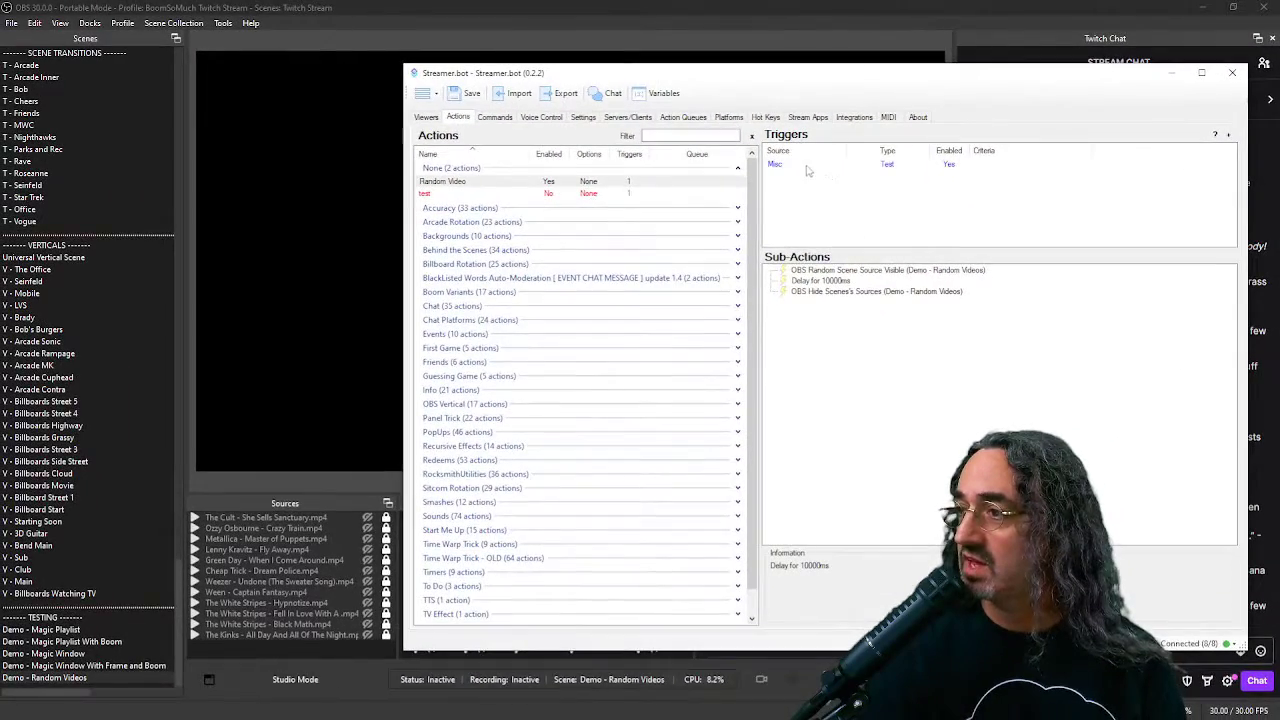
right_click(794, 165)
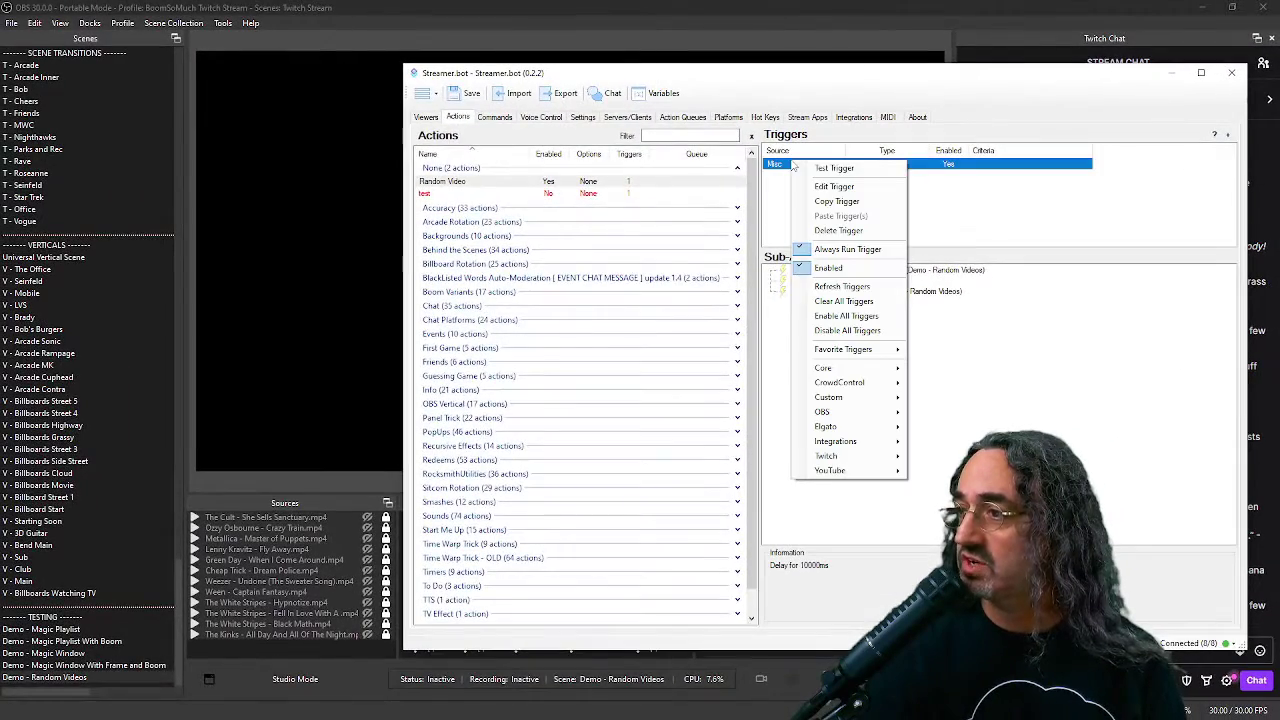
left_click(830, 169)
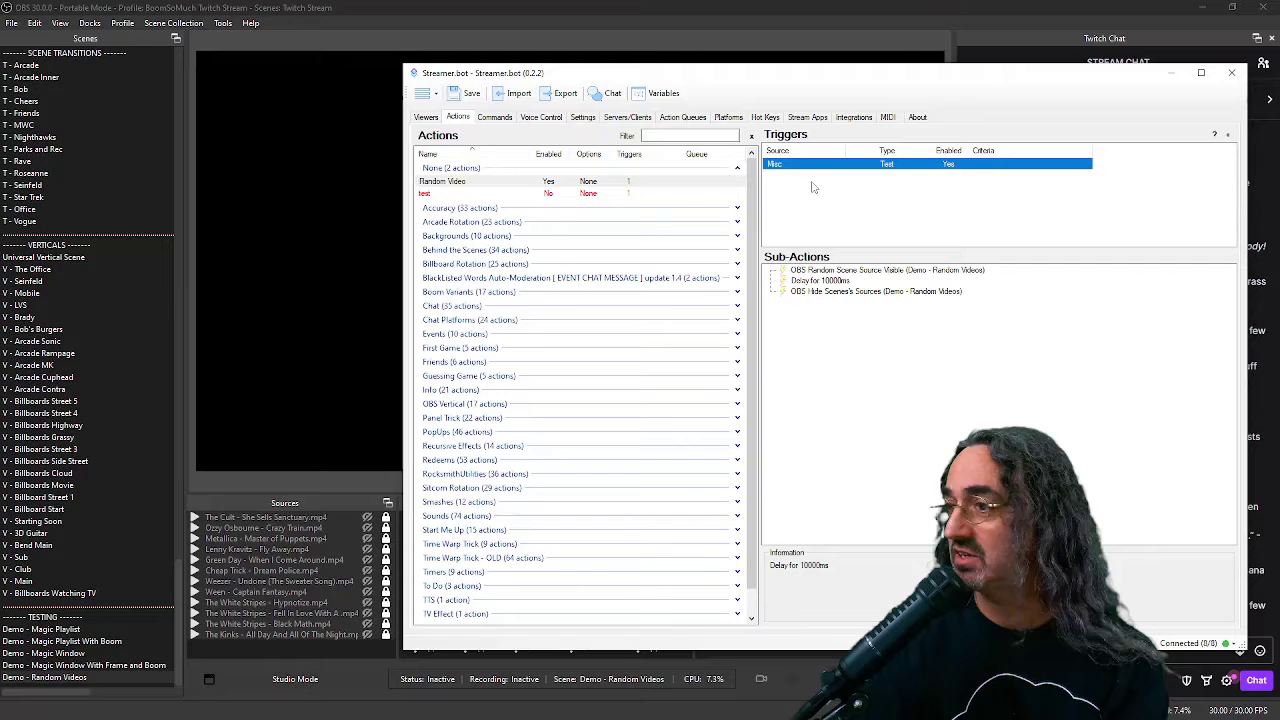
key("Delete")
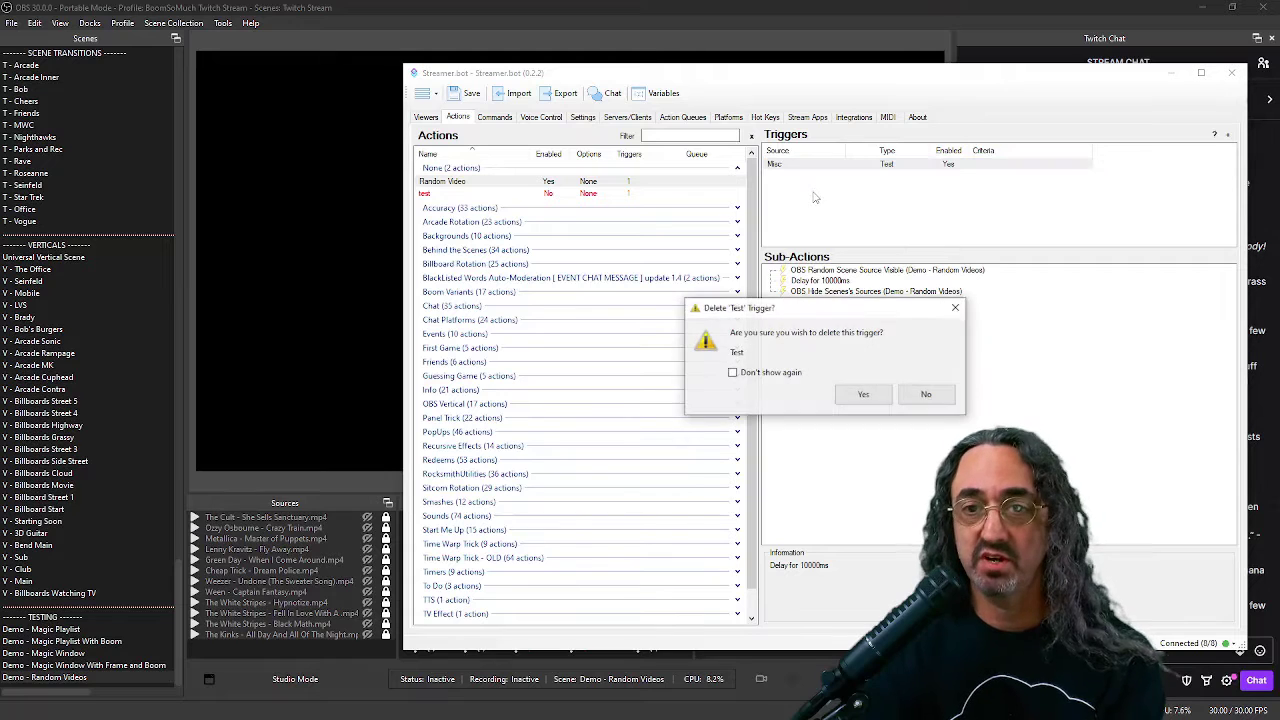
left_click(852, 395)
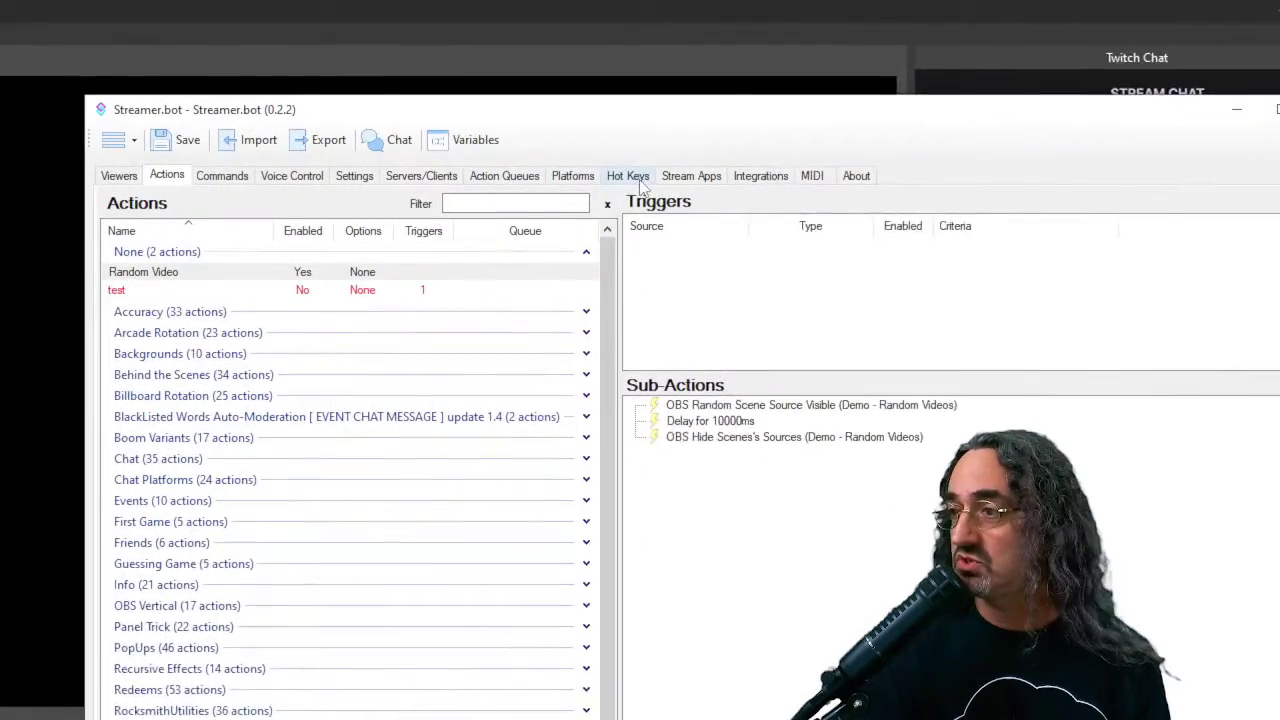
- Open Twitch Channel Point Rewards and scroll through the existing rewards list
left_click(584, 176)
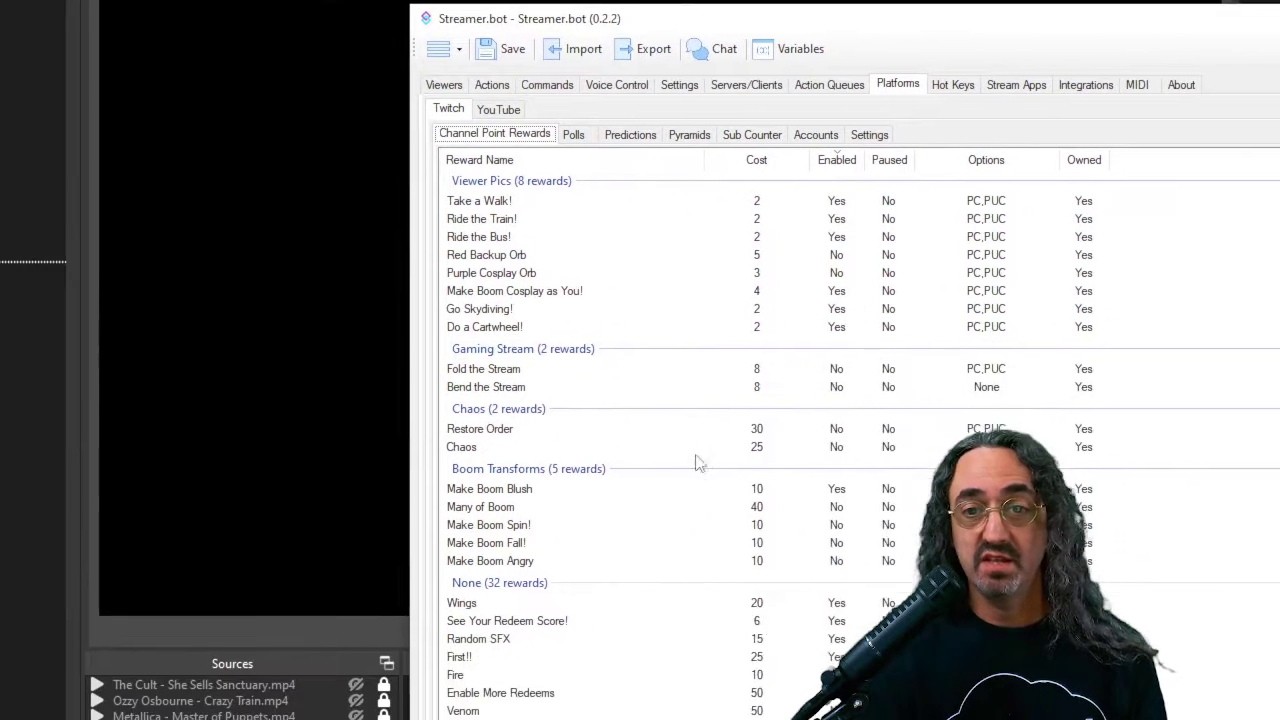
scroll(698, 470, "down", 4)
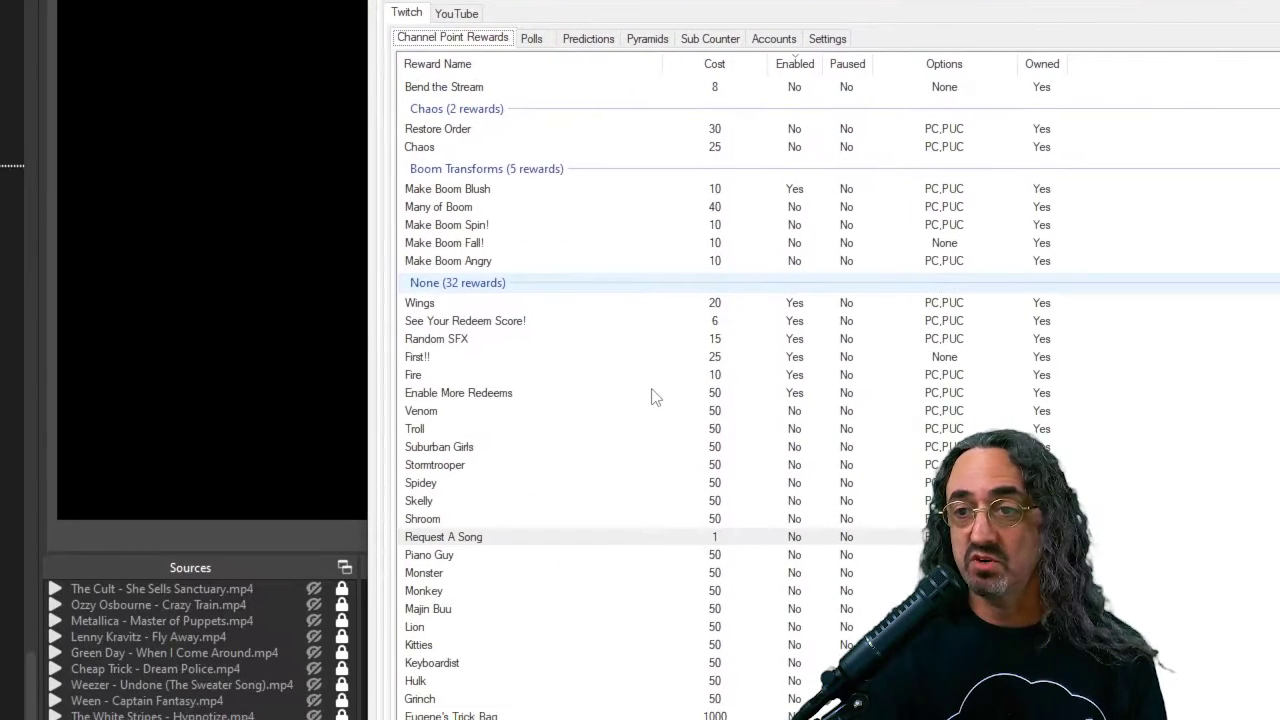
scroll(698, 494, "up", 4)
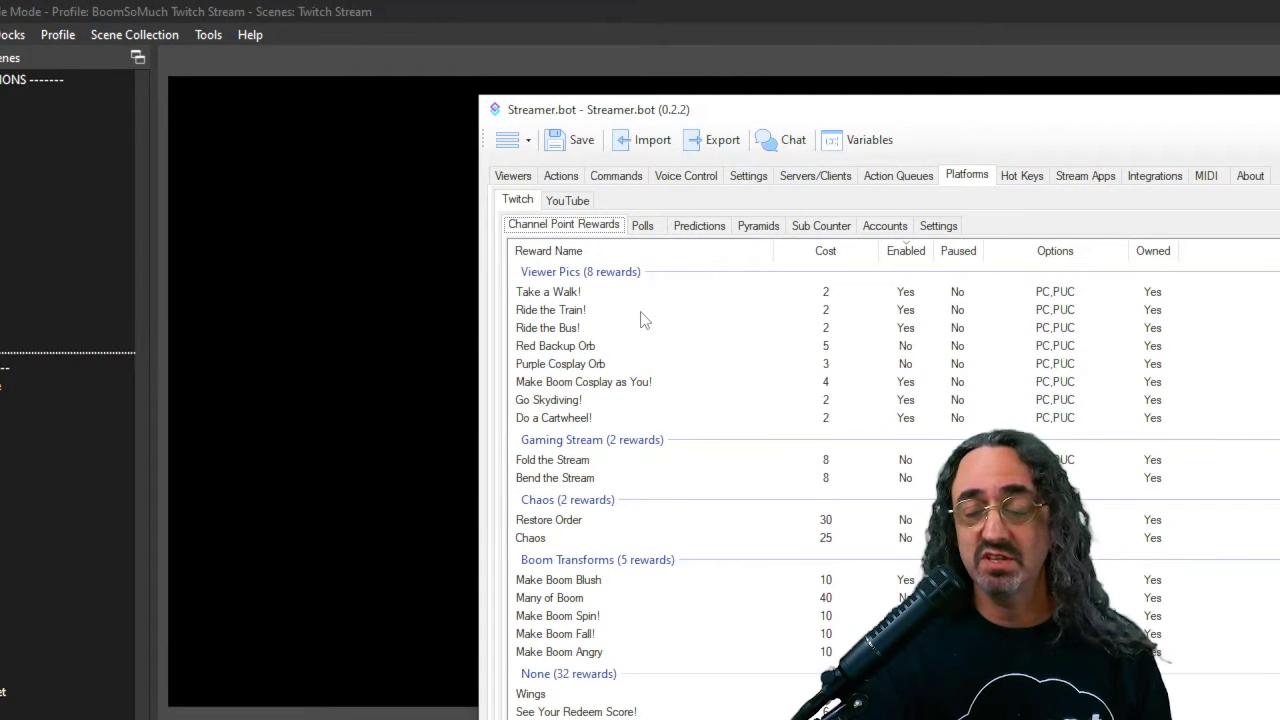
- Add a 'Random Video' reward costing 1 with an 11-second global cooldown, Persist Counter off
right_click(556, 312)
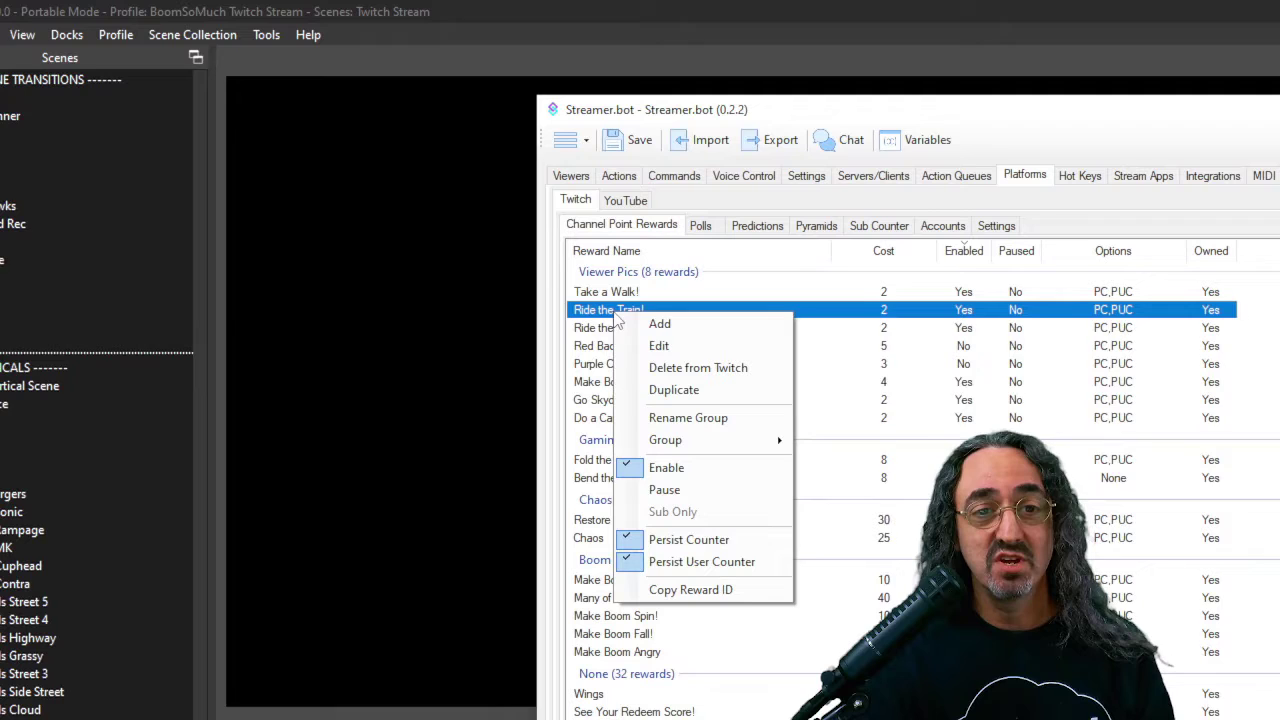
left_click(659, 323)
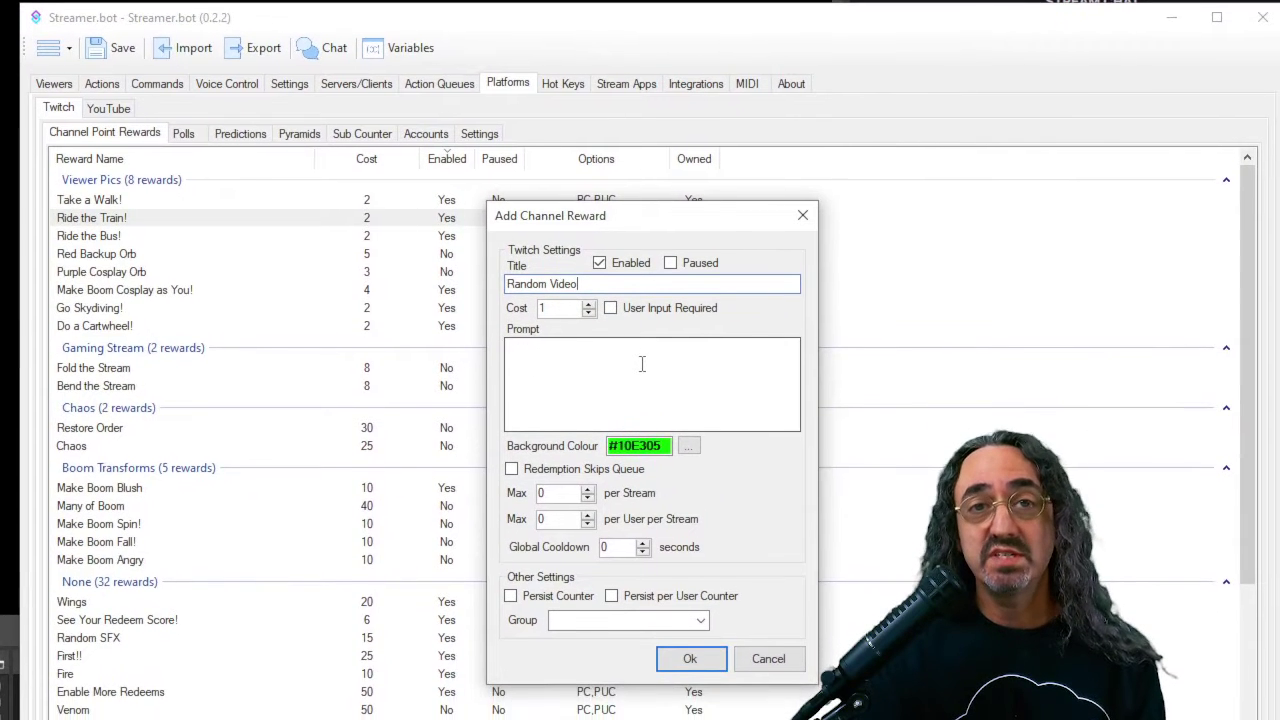
left_click(627, 362)
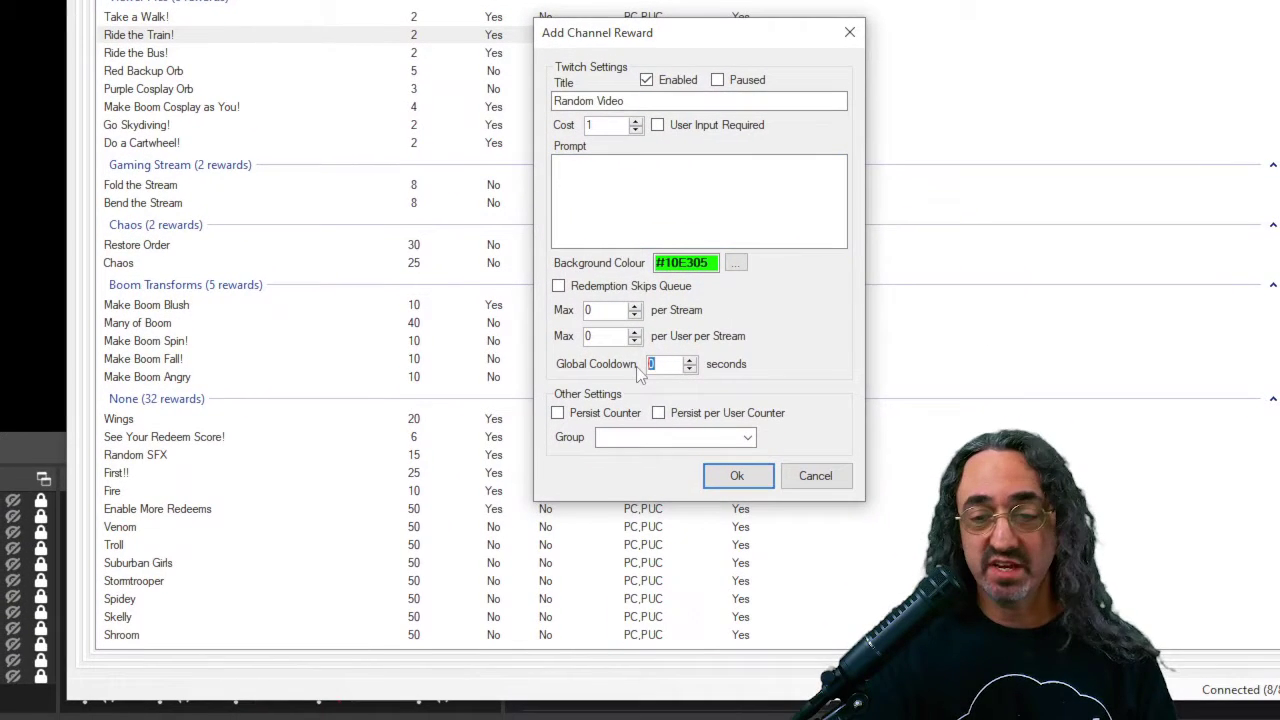
double_click(718, 443)
type("10")
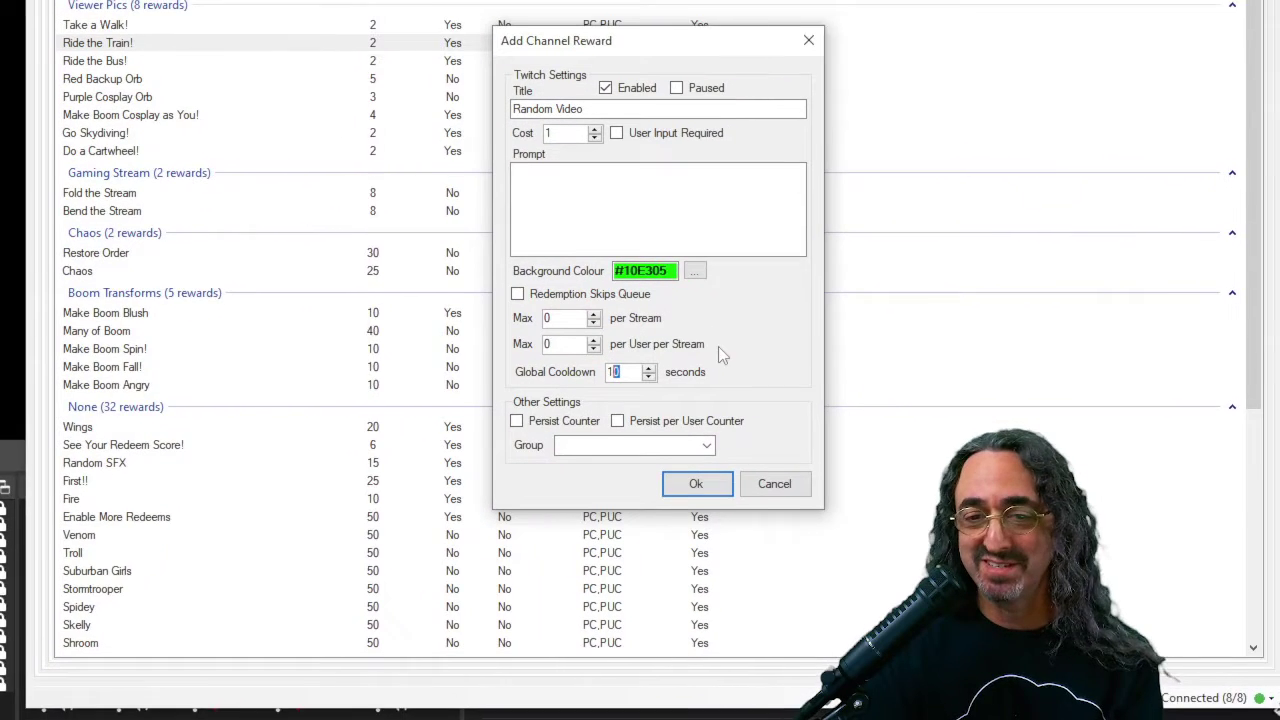
type("1")
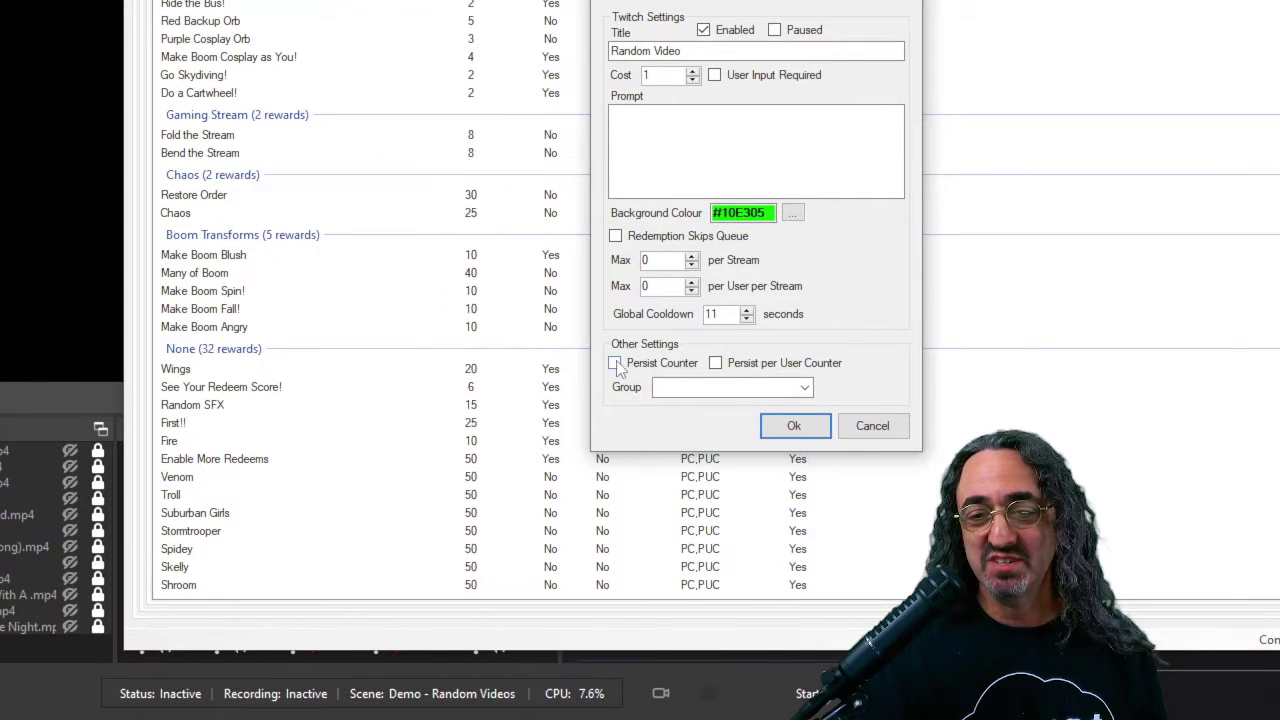
left_click(539, 364)
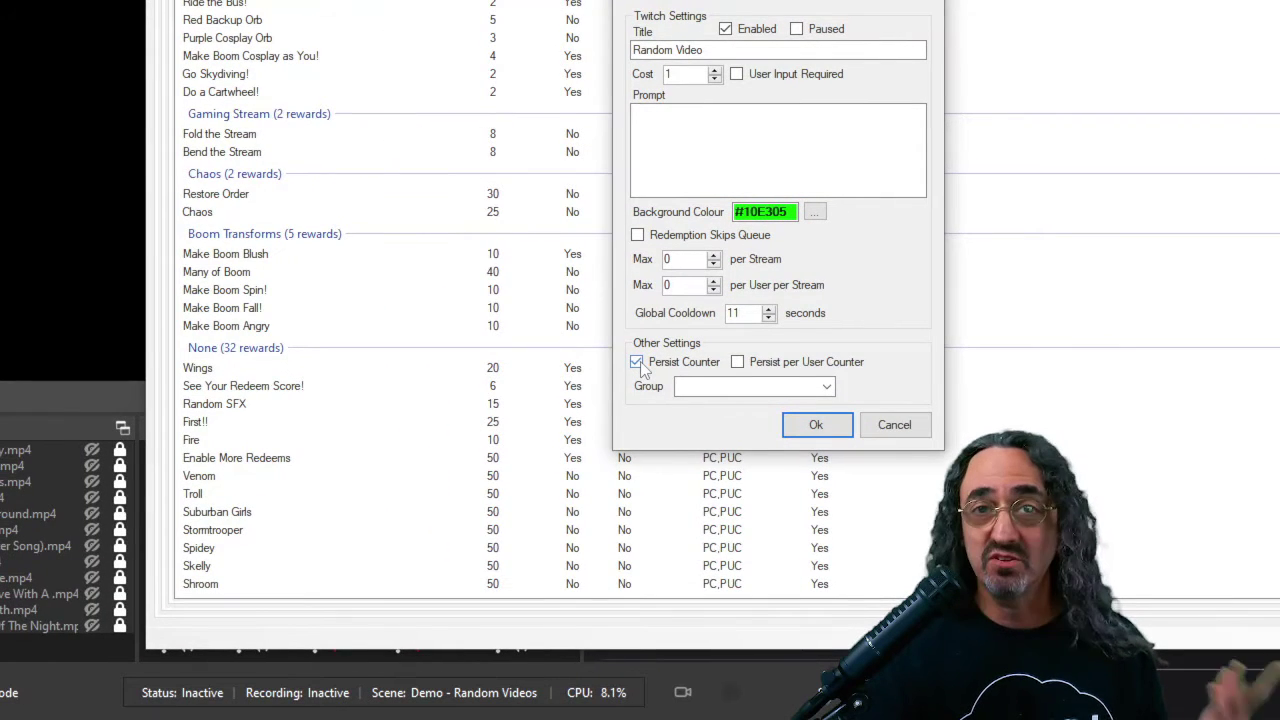
left_click(638, 362)
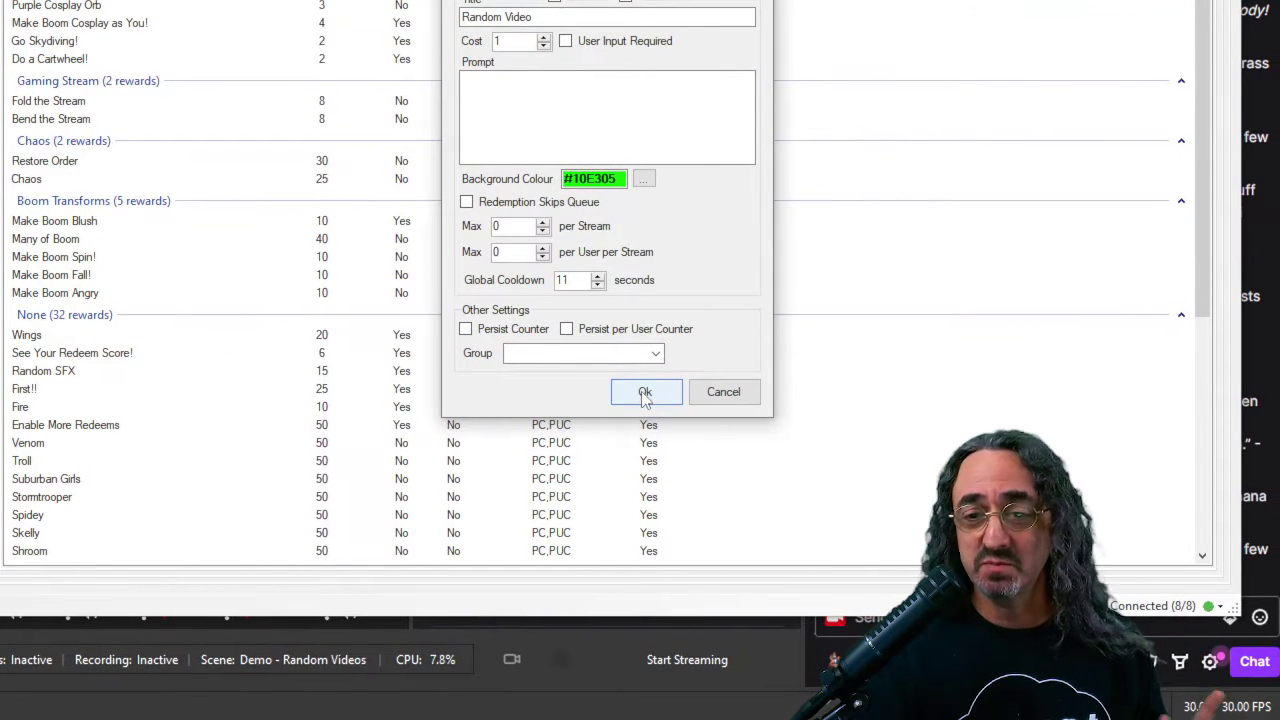
left_click(645, 392)
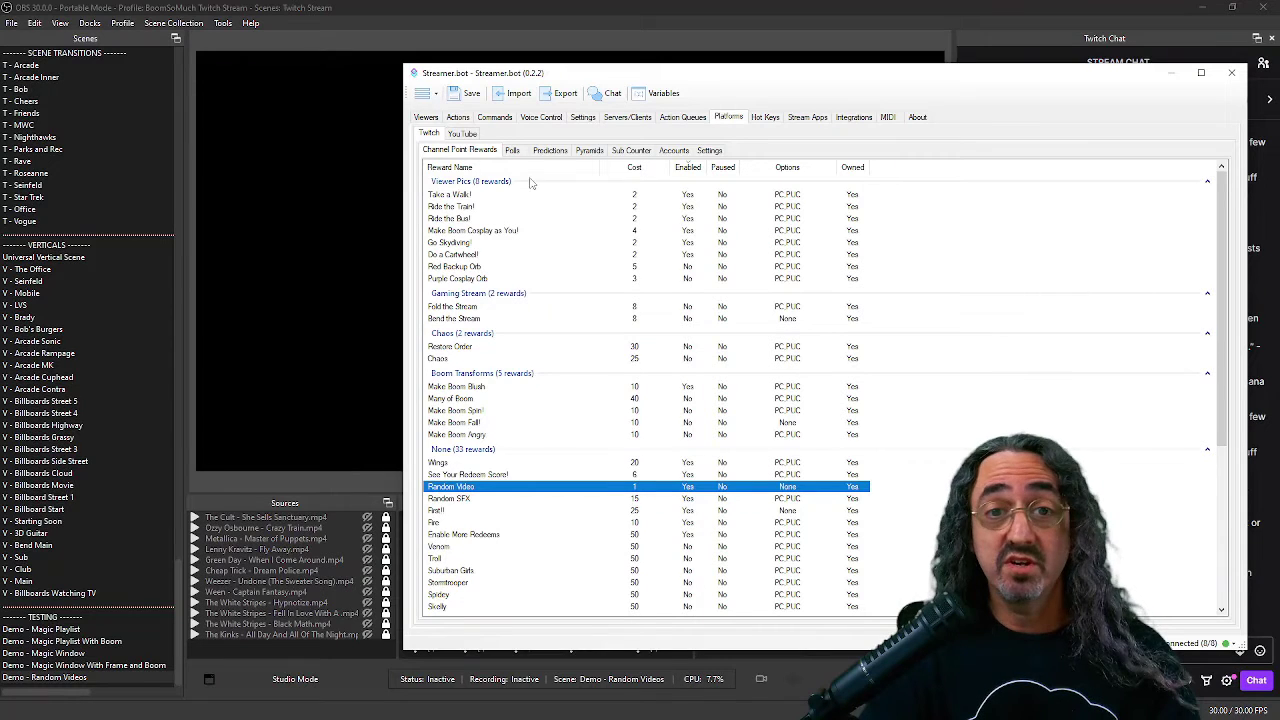
- Give the Random Video action a Twitch Reward Redemption trigger for the Random Video reward
left_click(456, 117)
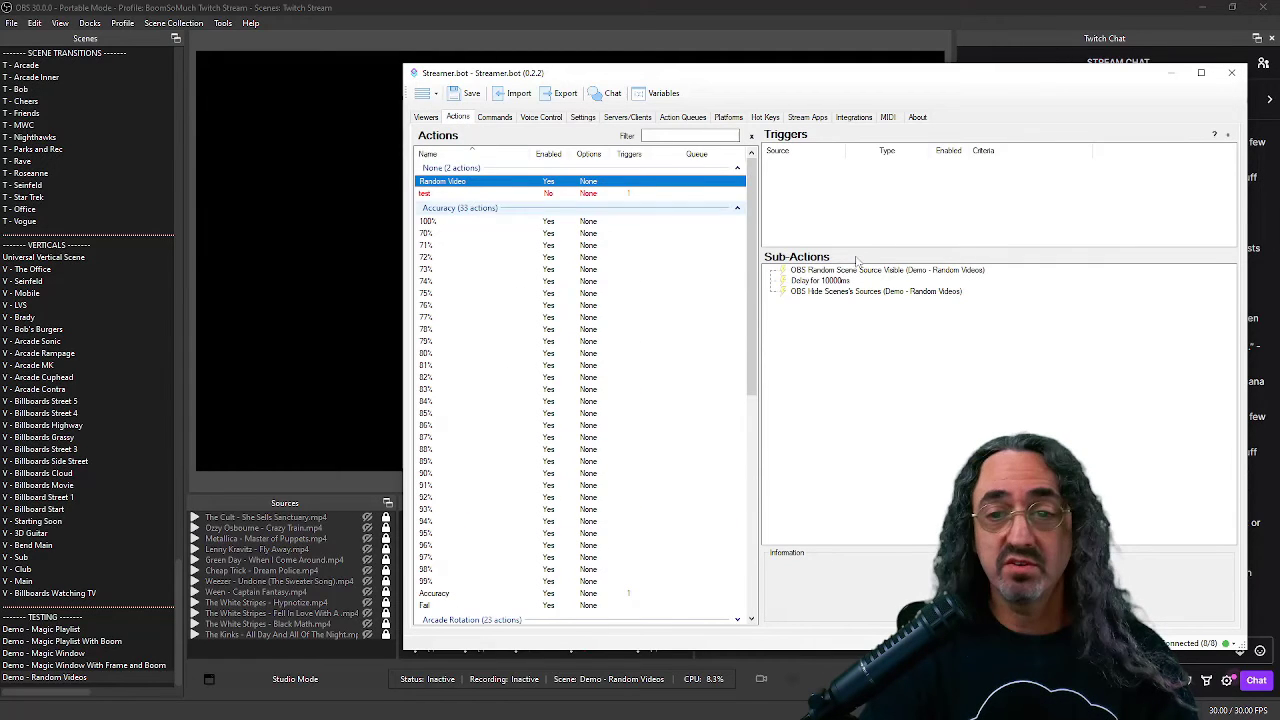
right_click(818, 182)
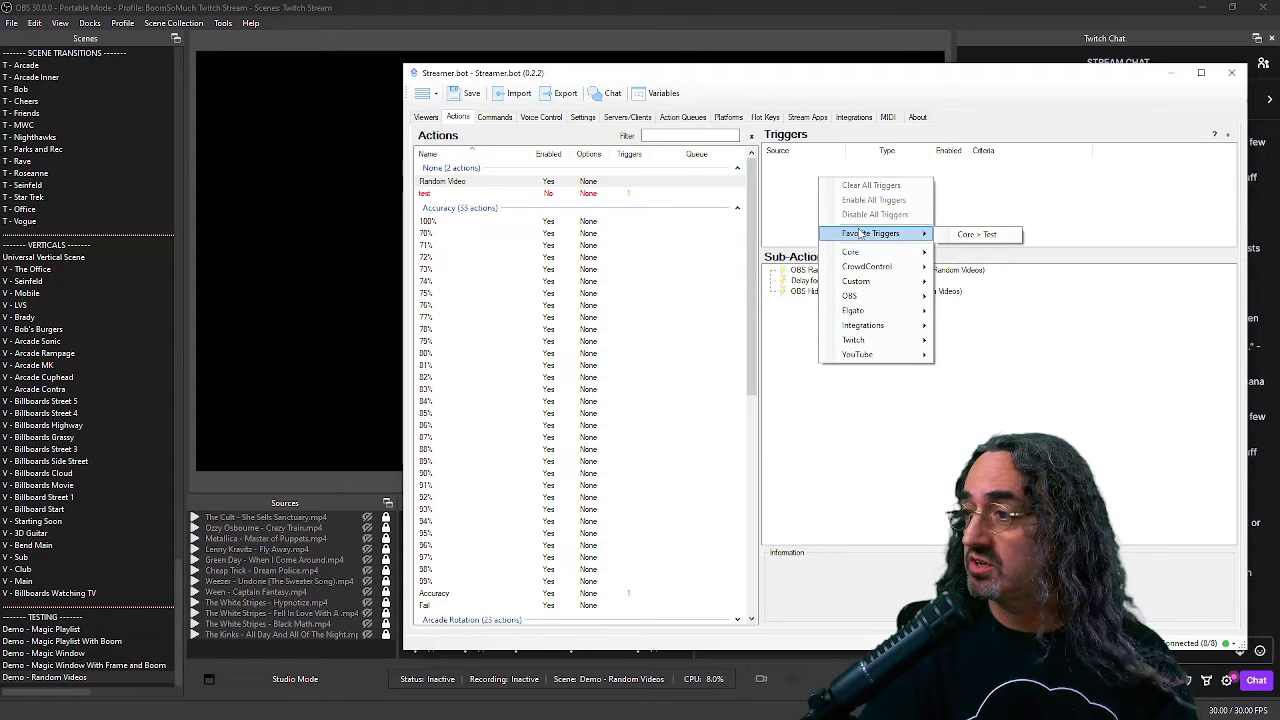
right_click(786, 182)
right_click(786, 182)
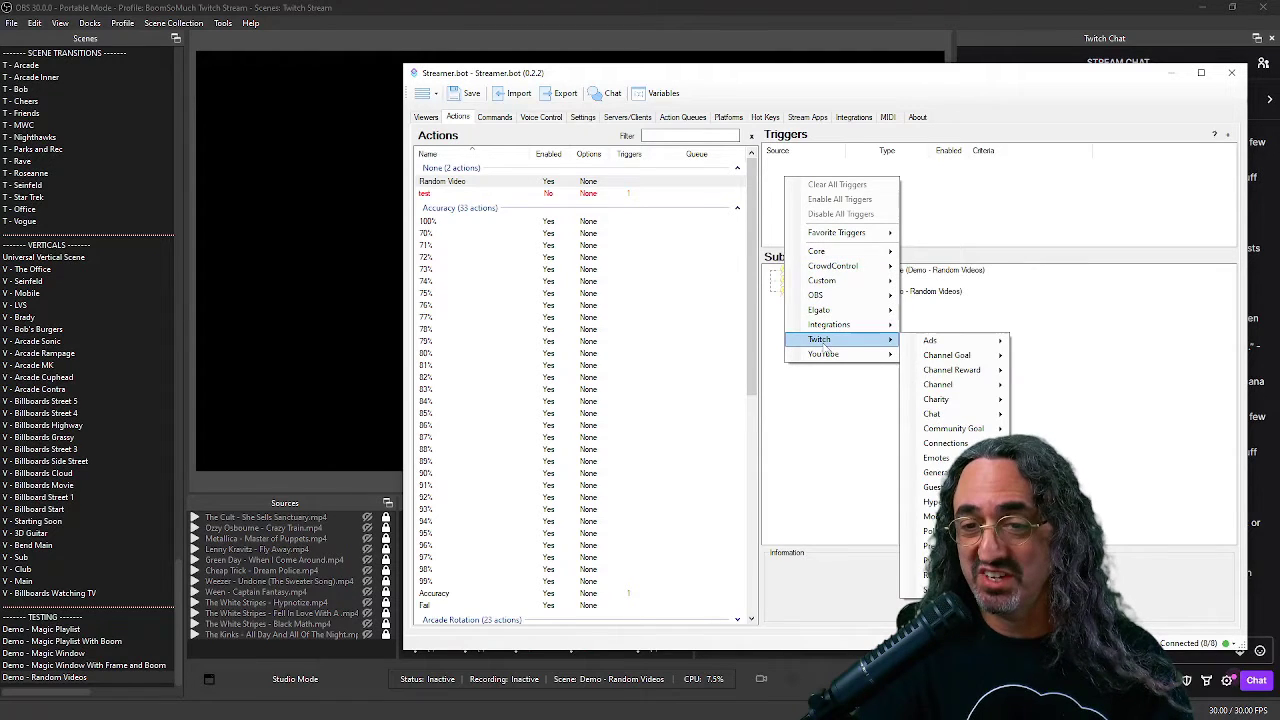
mouse_move(972, 375)
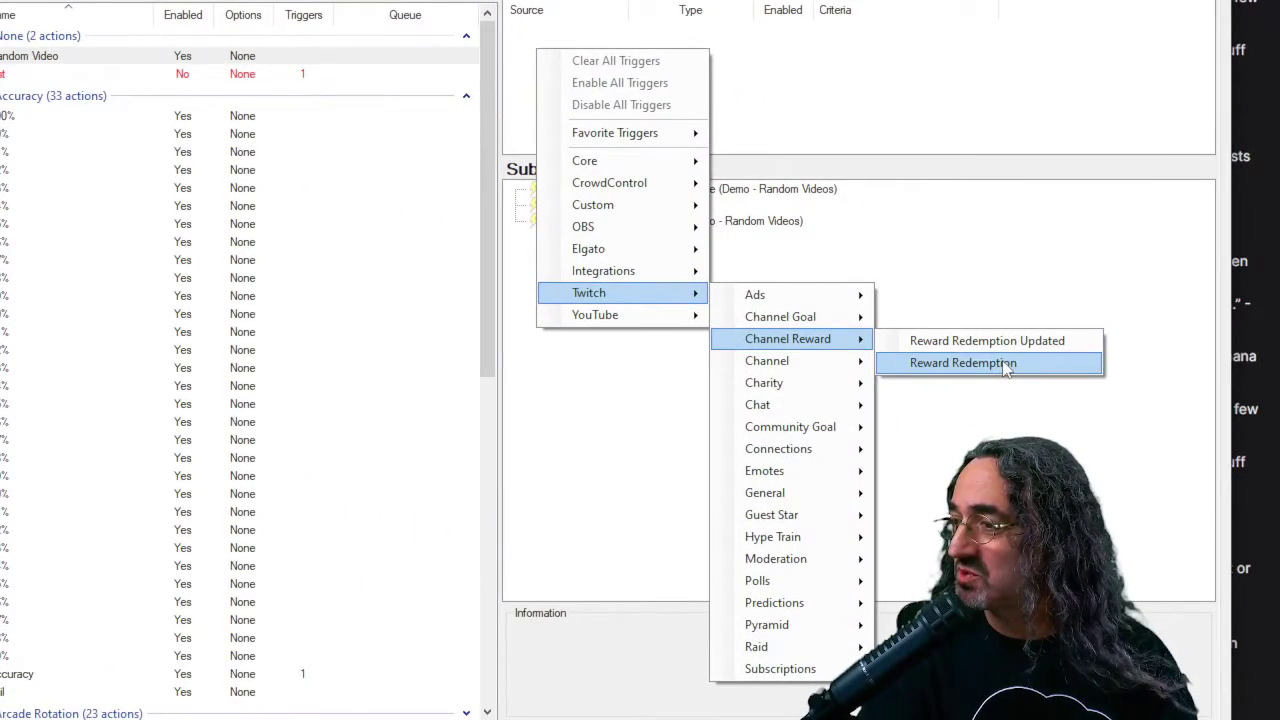
left_click(1007, 366)
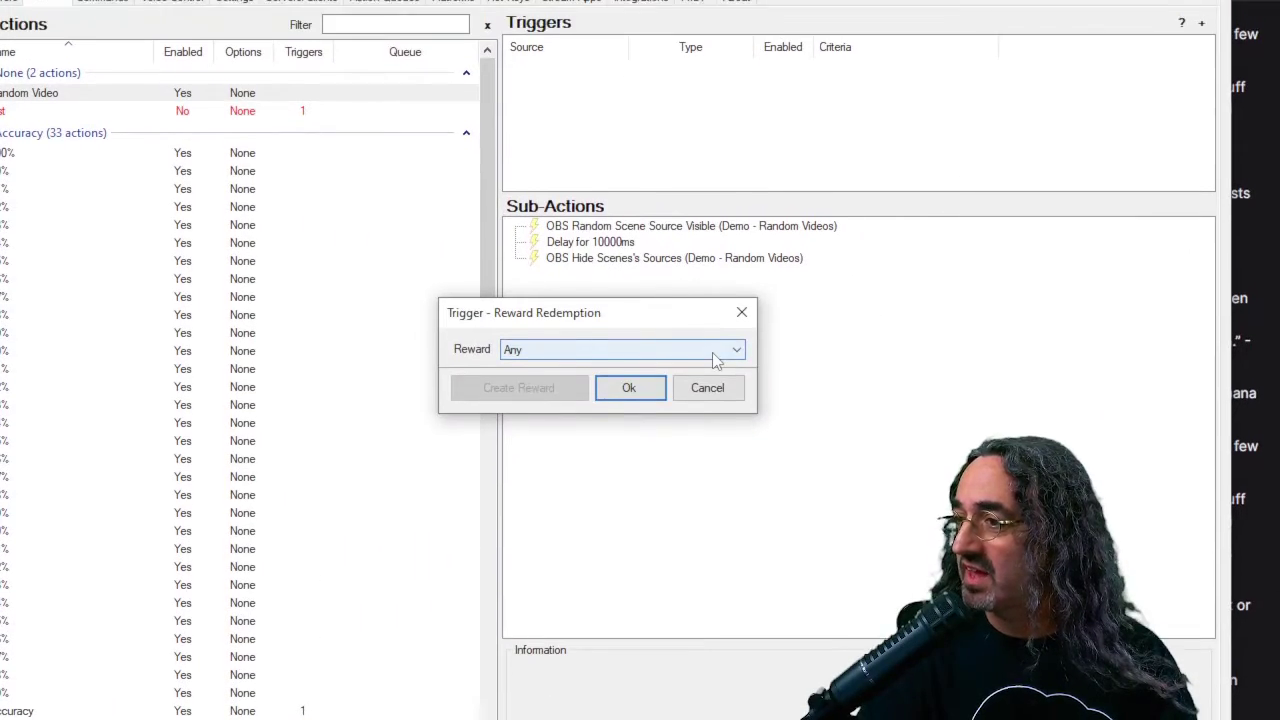
left_click(716, 313)
scroll(645, 490, "down", 4)
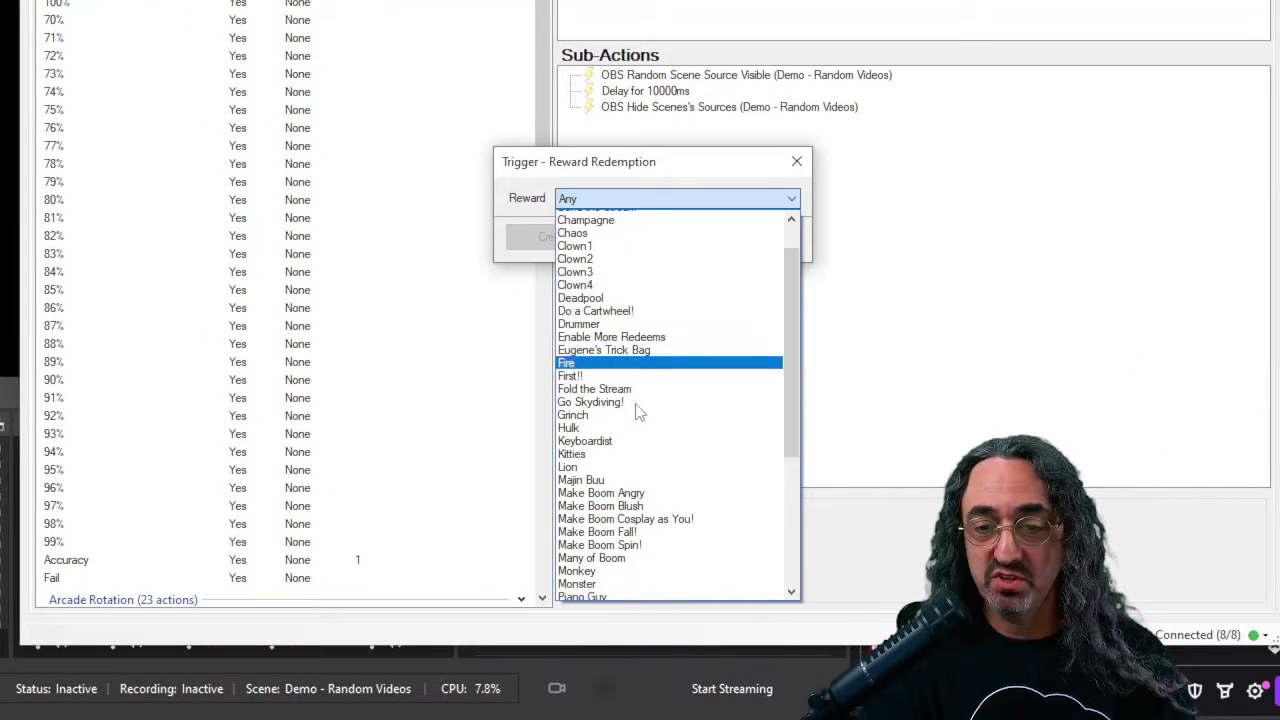
scroll(660, 433, "down", 3)
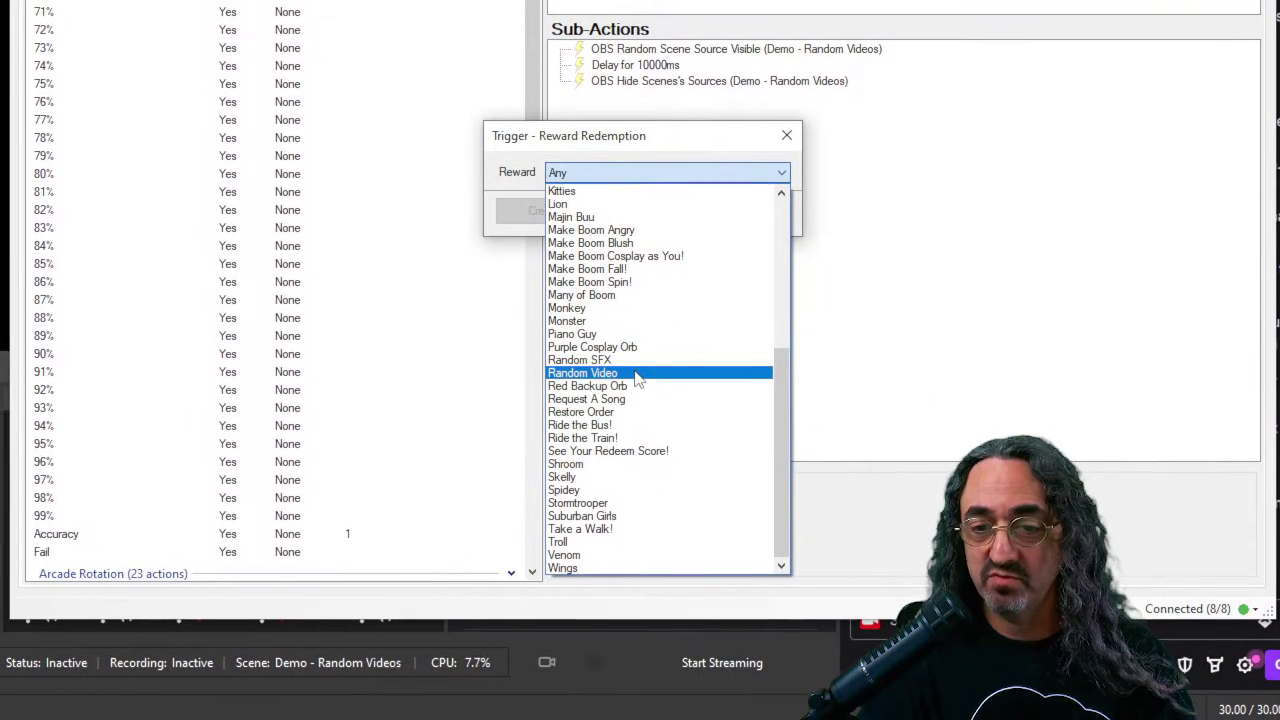
left_click(642, 371)
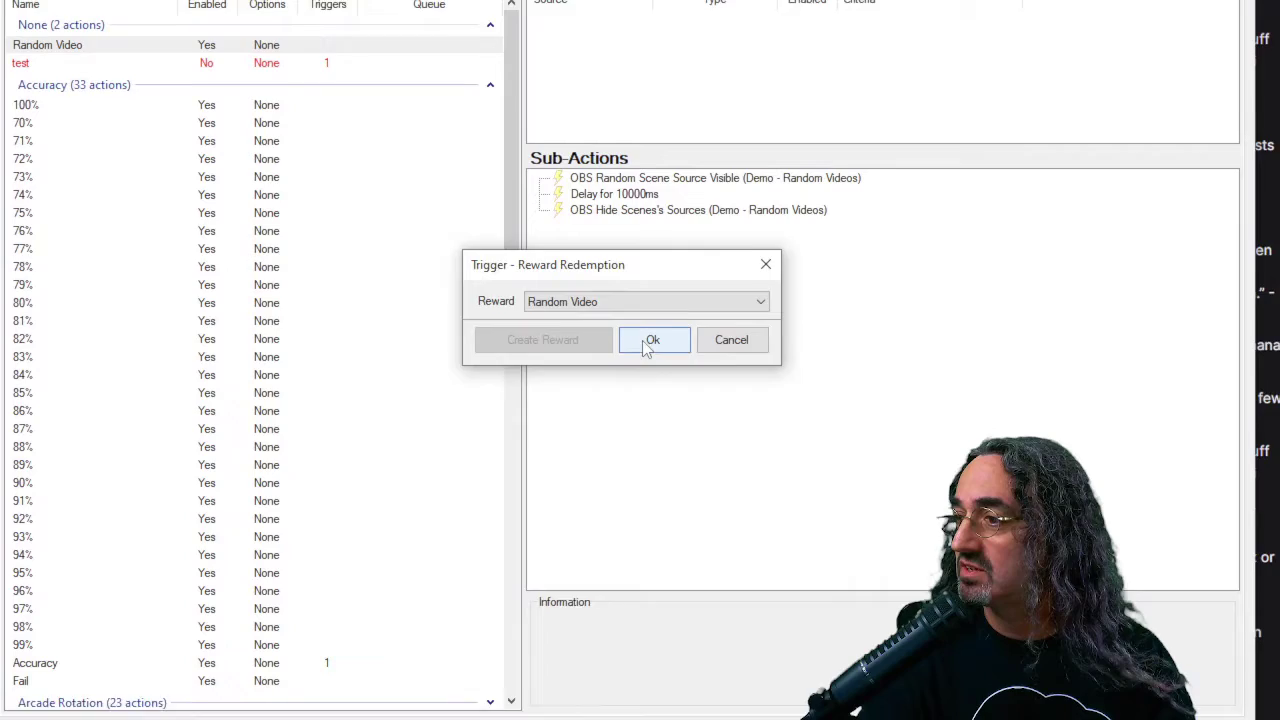
left_click(676, 208)
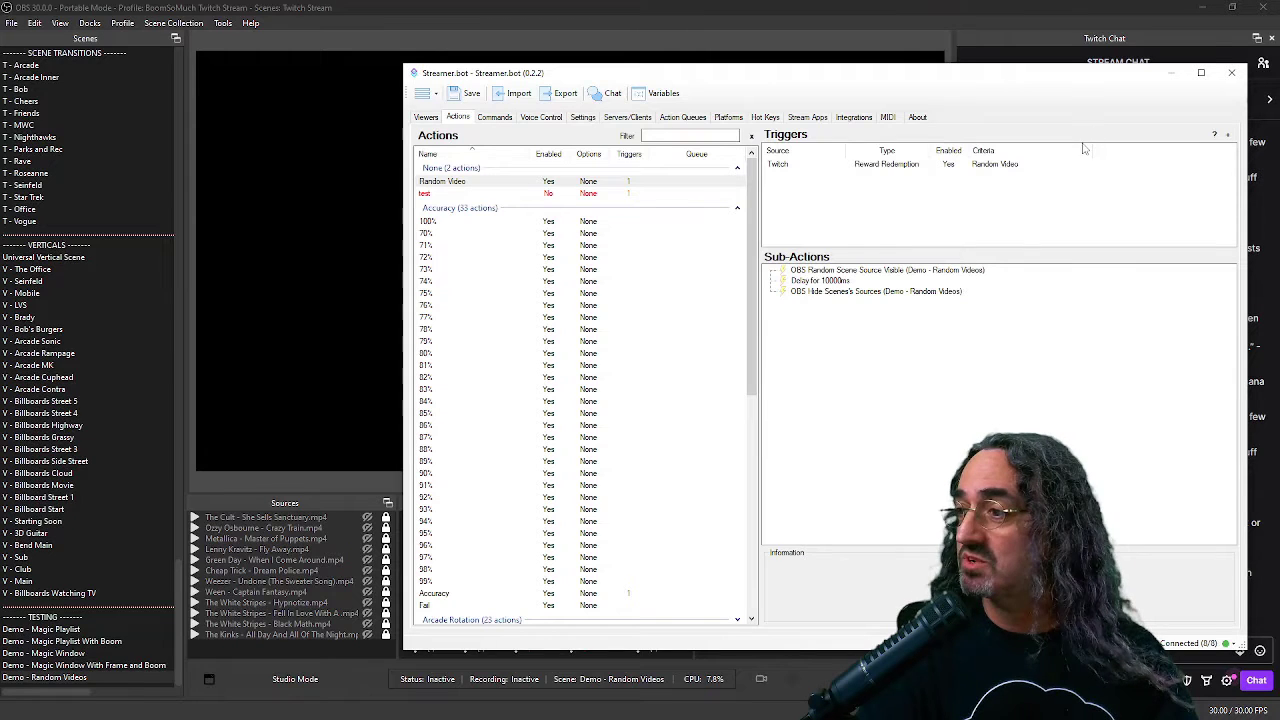
- Hide Streamer.bot, redeem Random Video from the chat's Rewards popup, and select Demo - Random Videos
left_click(1174, 74)
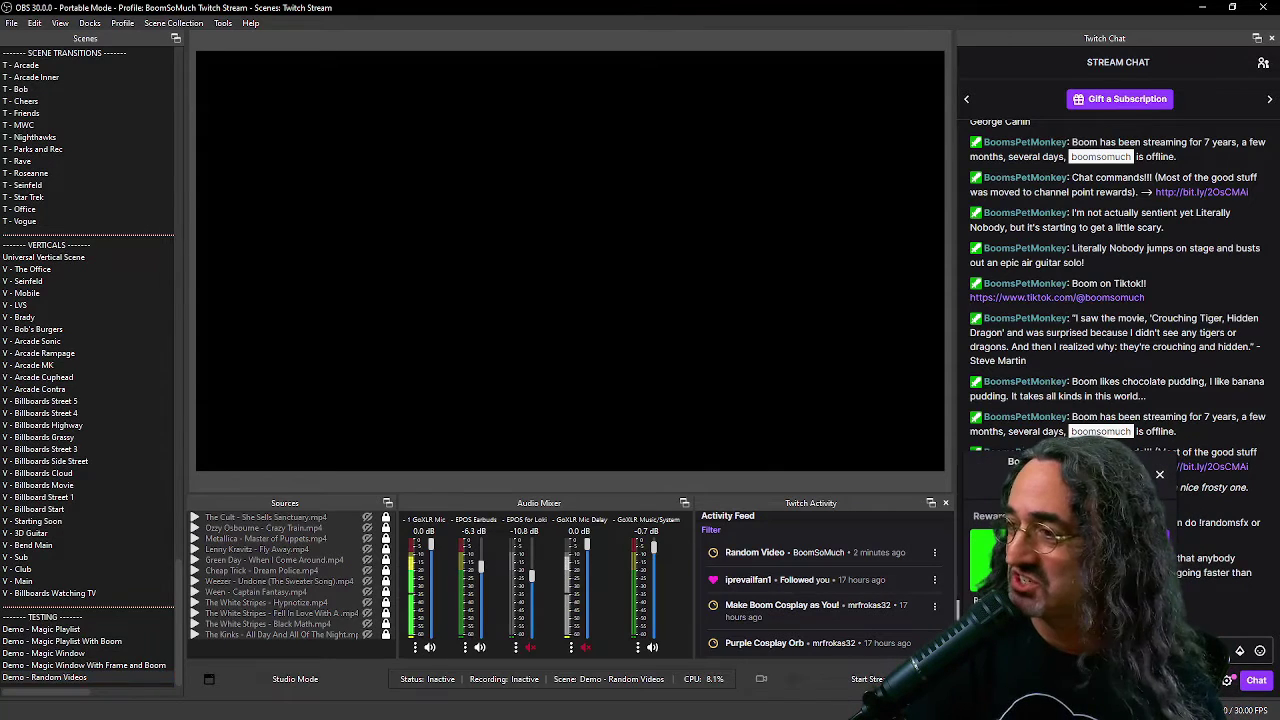
left_click(1228, 679)
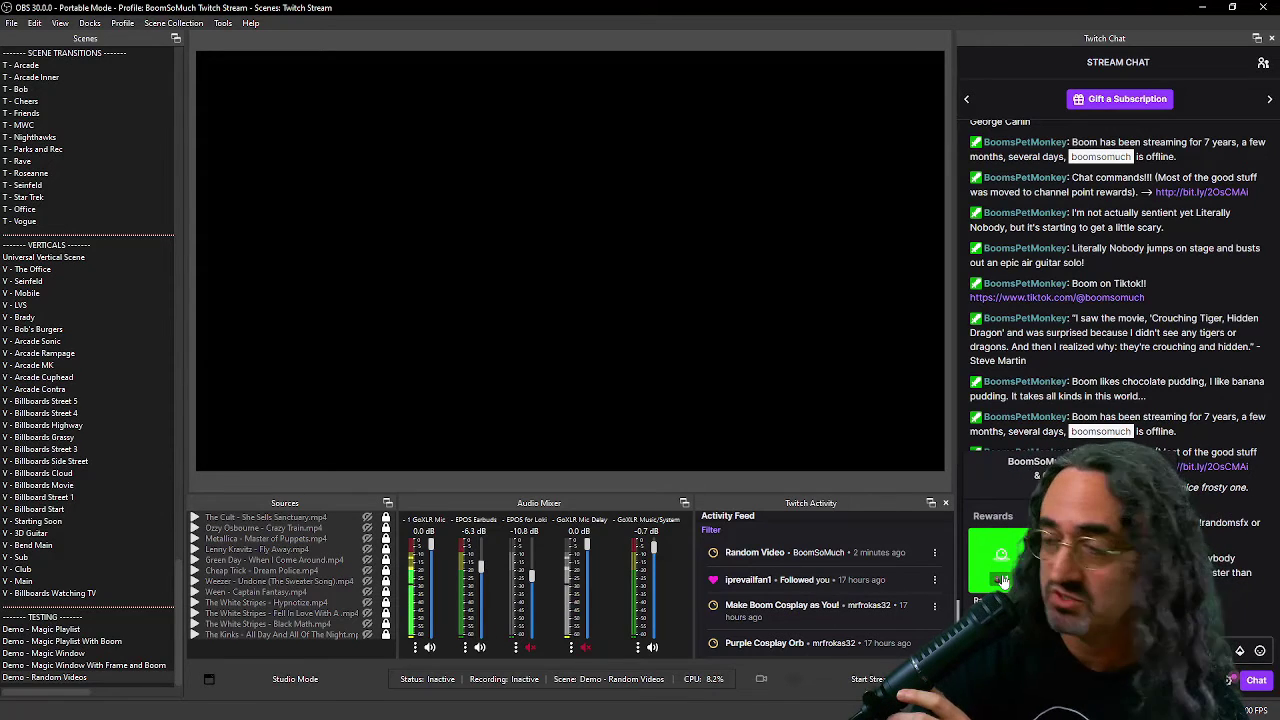
left_click(1000, 582)
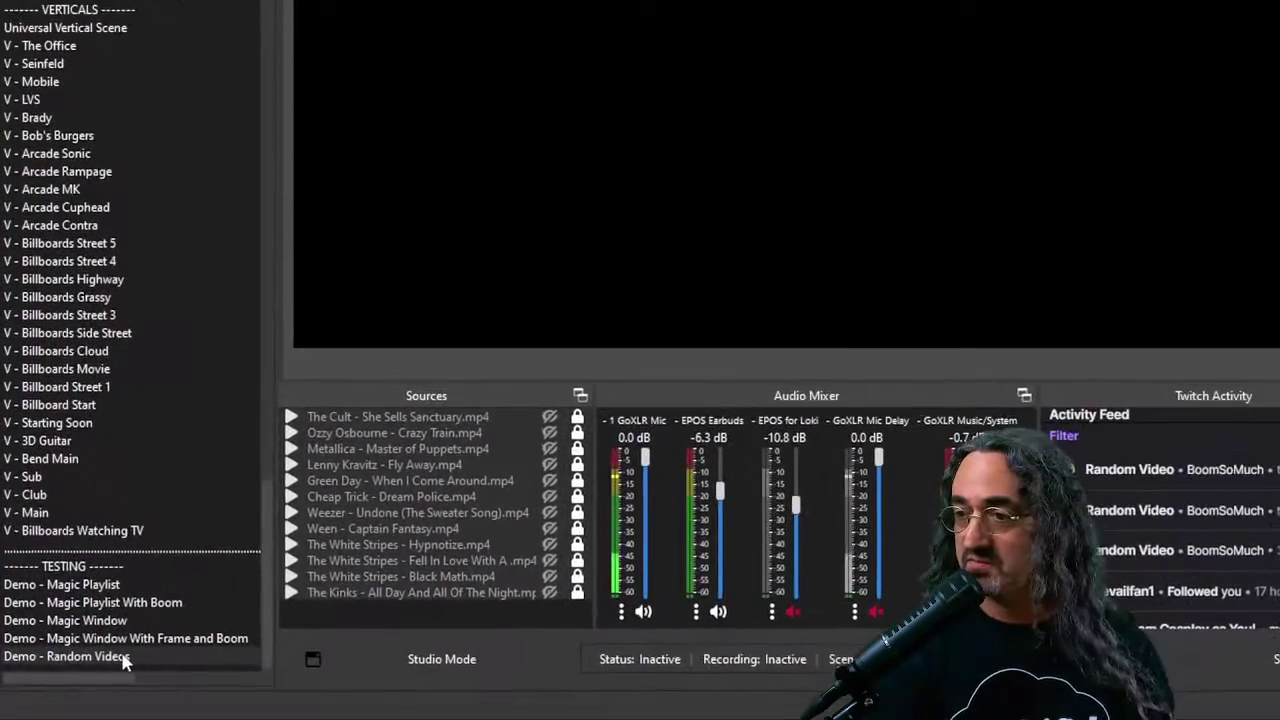
left_click(50, 661)
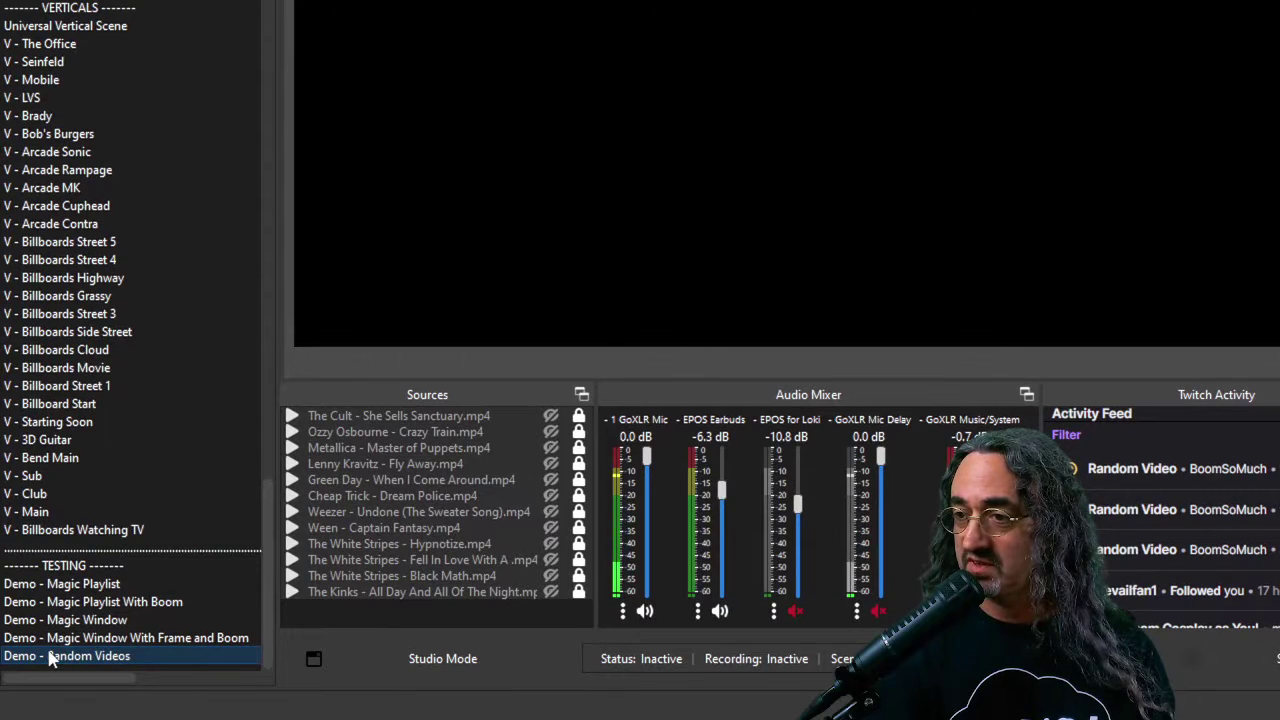
- Rename the Demo - Random Videos scene to NESTED - Random Videos
right_click(50, 661)
left_click(138, 396)
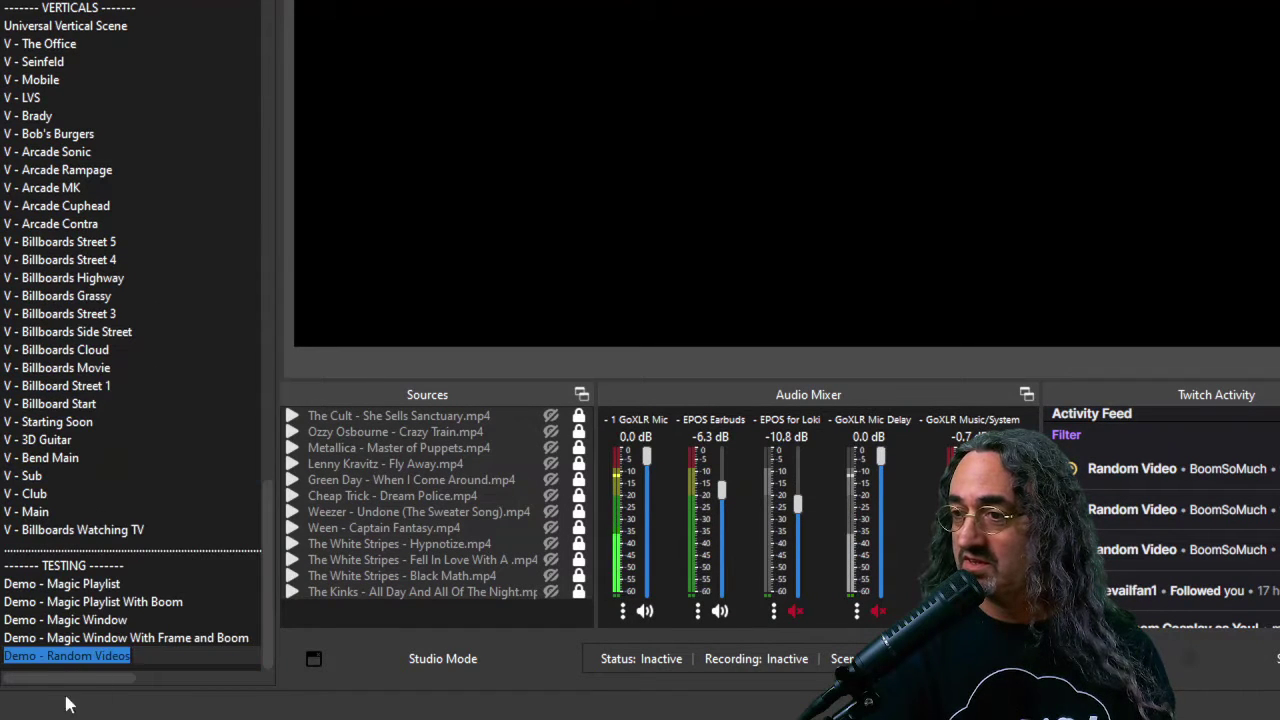
left_click(24, 655)
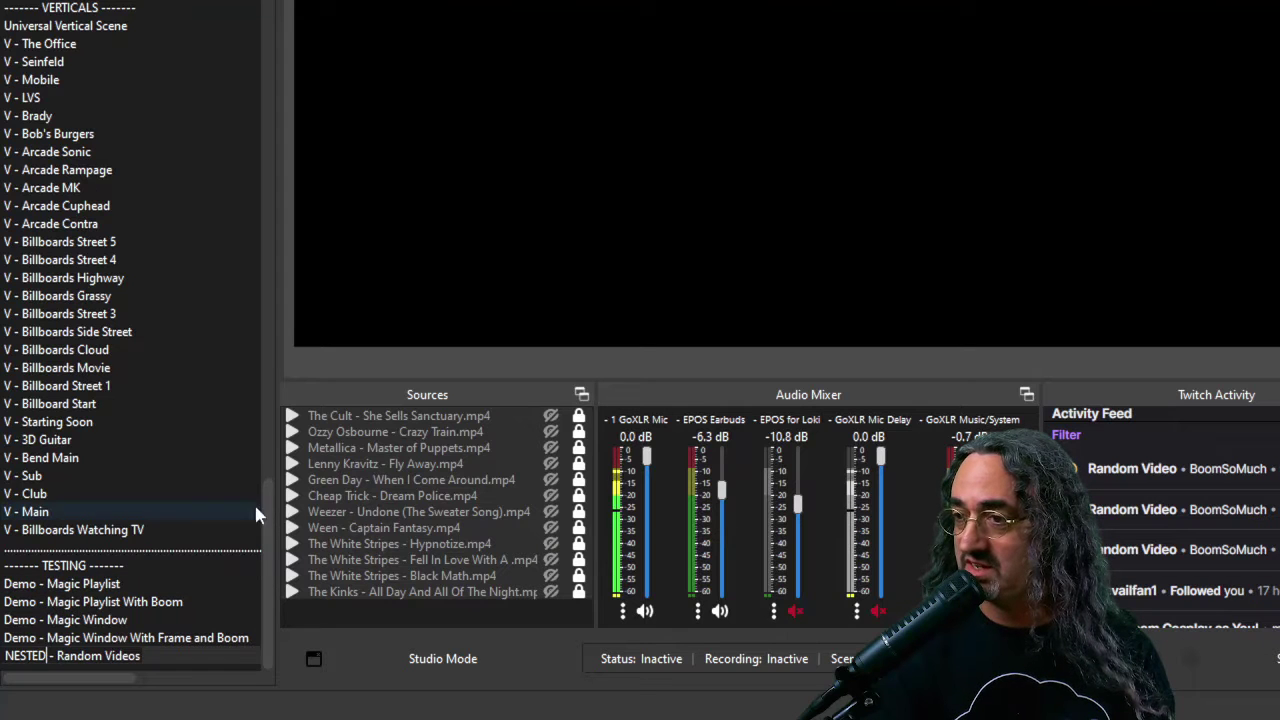
- Open the Nested - Old TV scene from the Scenes list
scroll(212, 490, "up", 15)
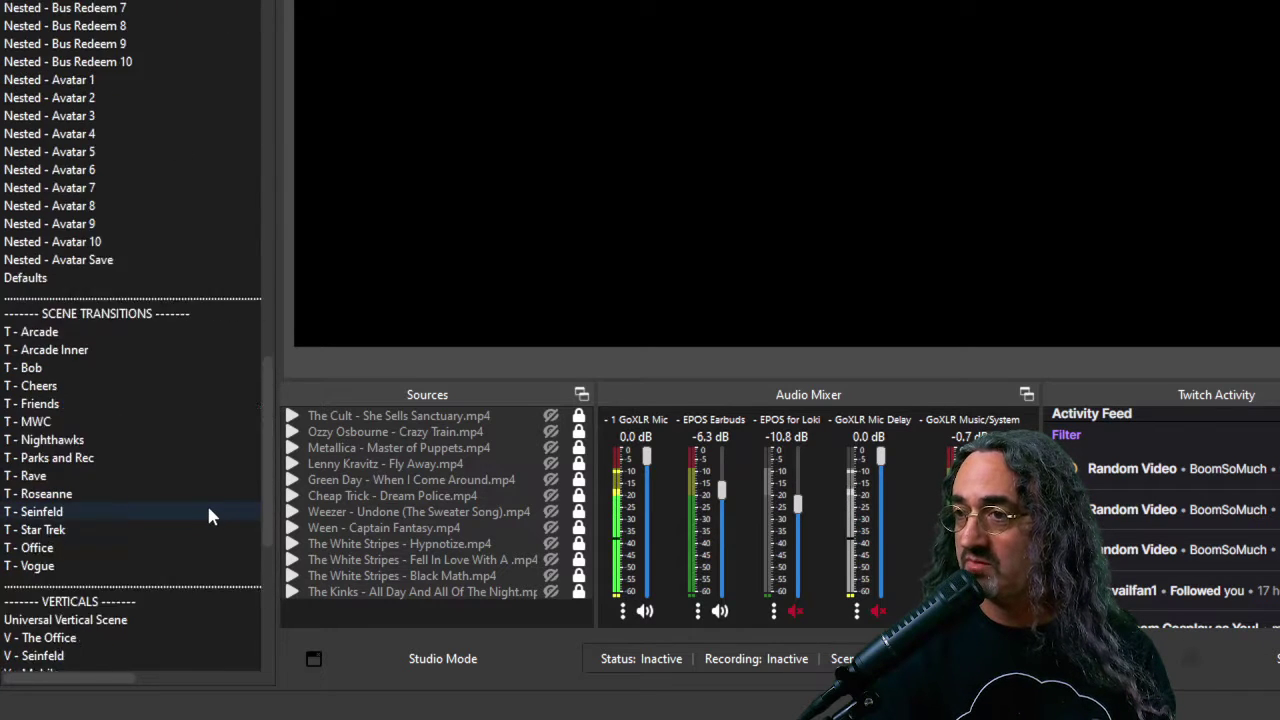
scroll(208, 514, "up", 20)
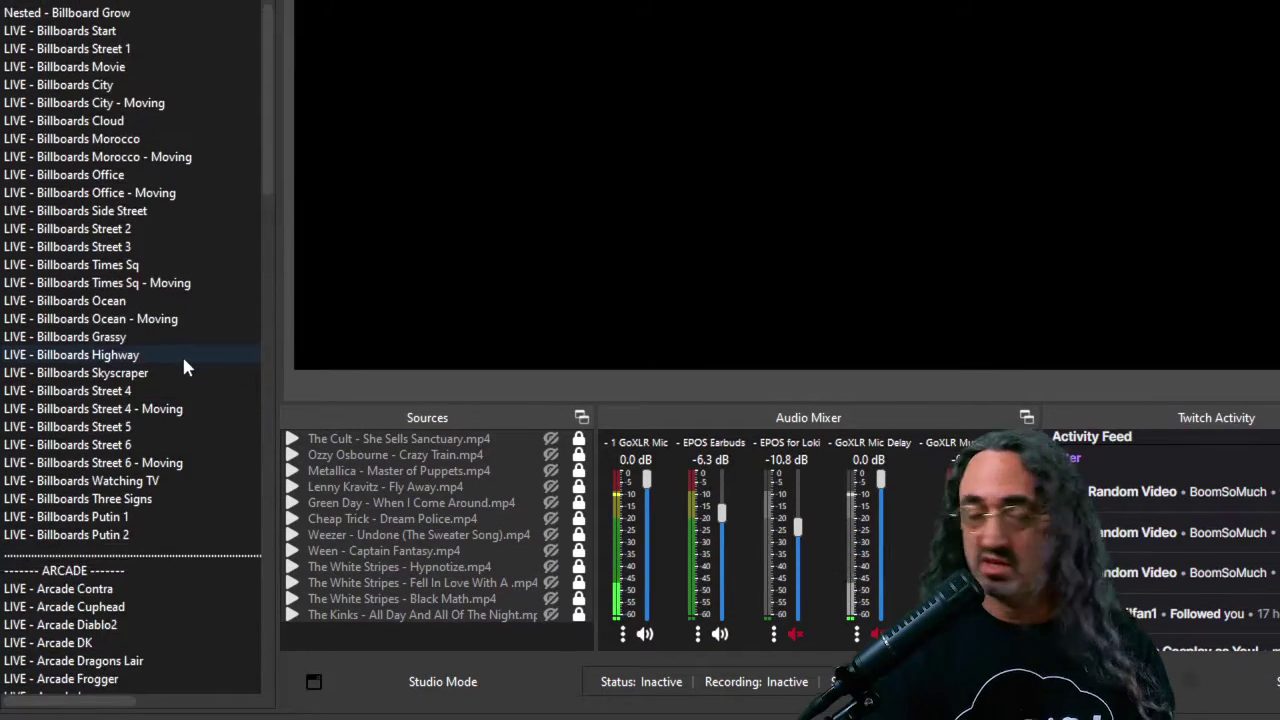
scroll(184, 368, "up", 15)
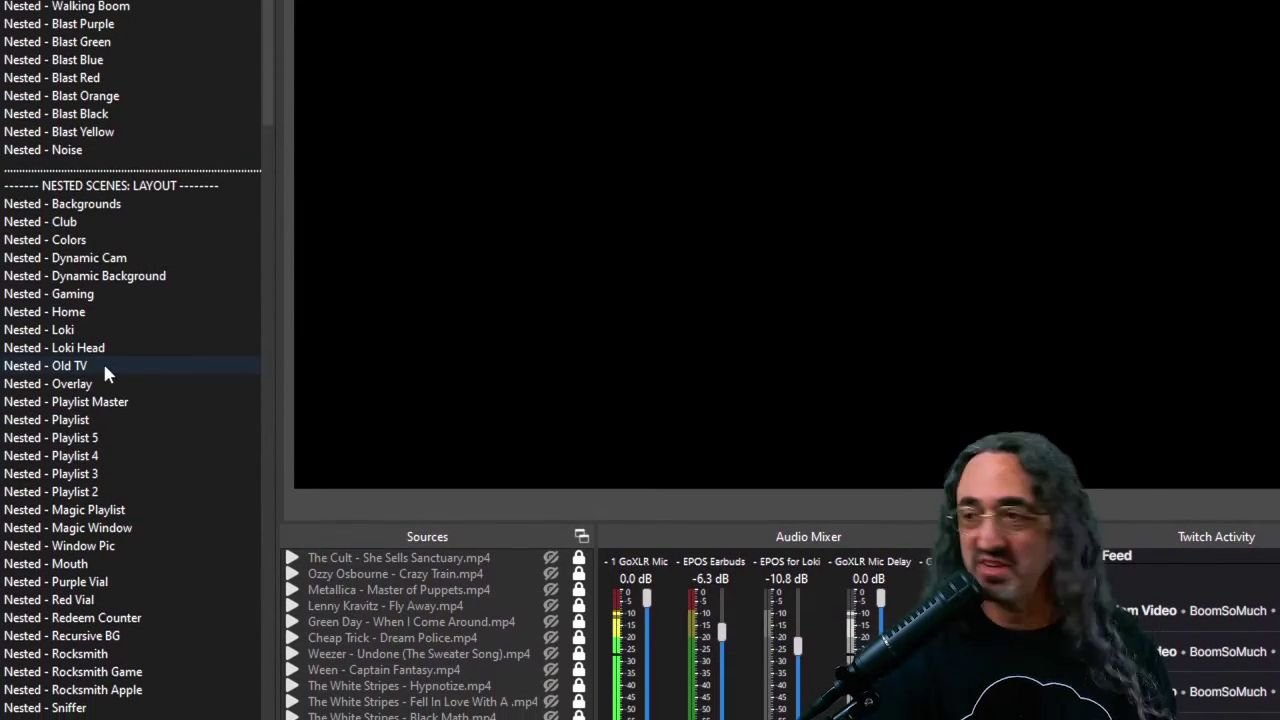
left_click(104, 366)
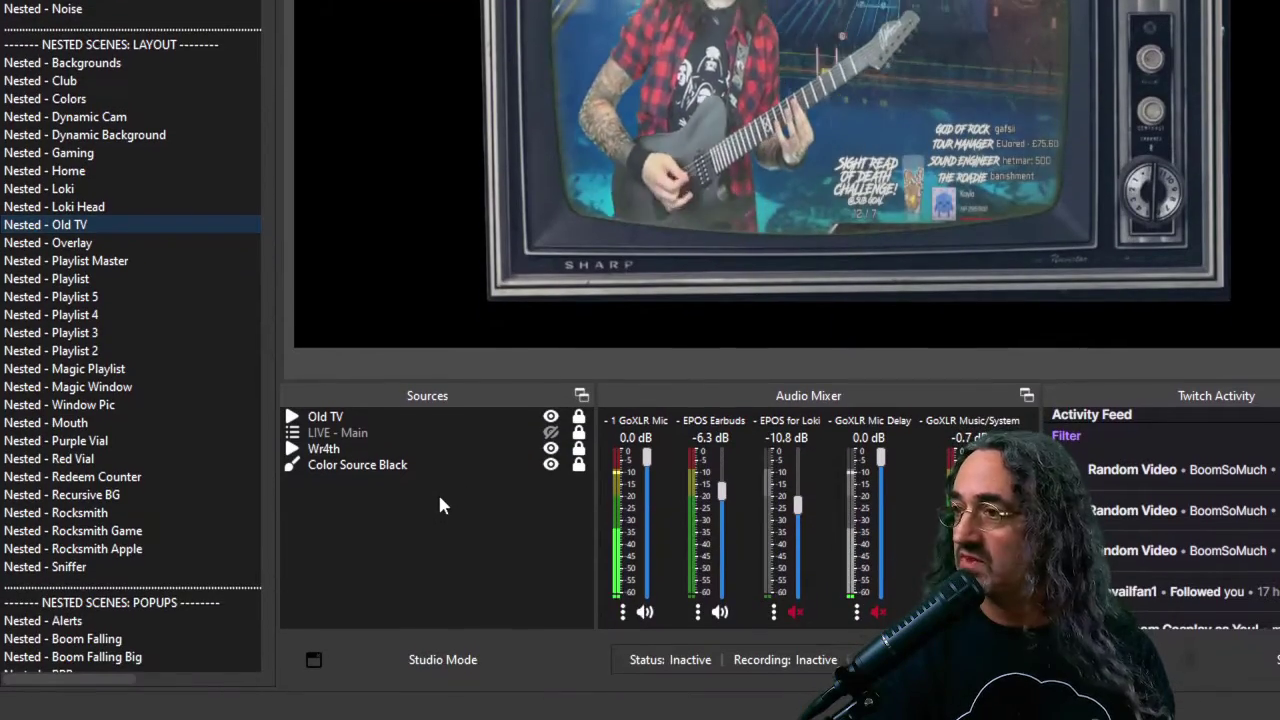
- Add the existing NESTED - Random Videos scene as a source in Nested - Old TV
right_click(395, 508)
mouse_move(428, 520)
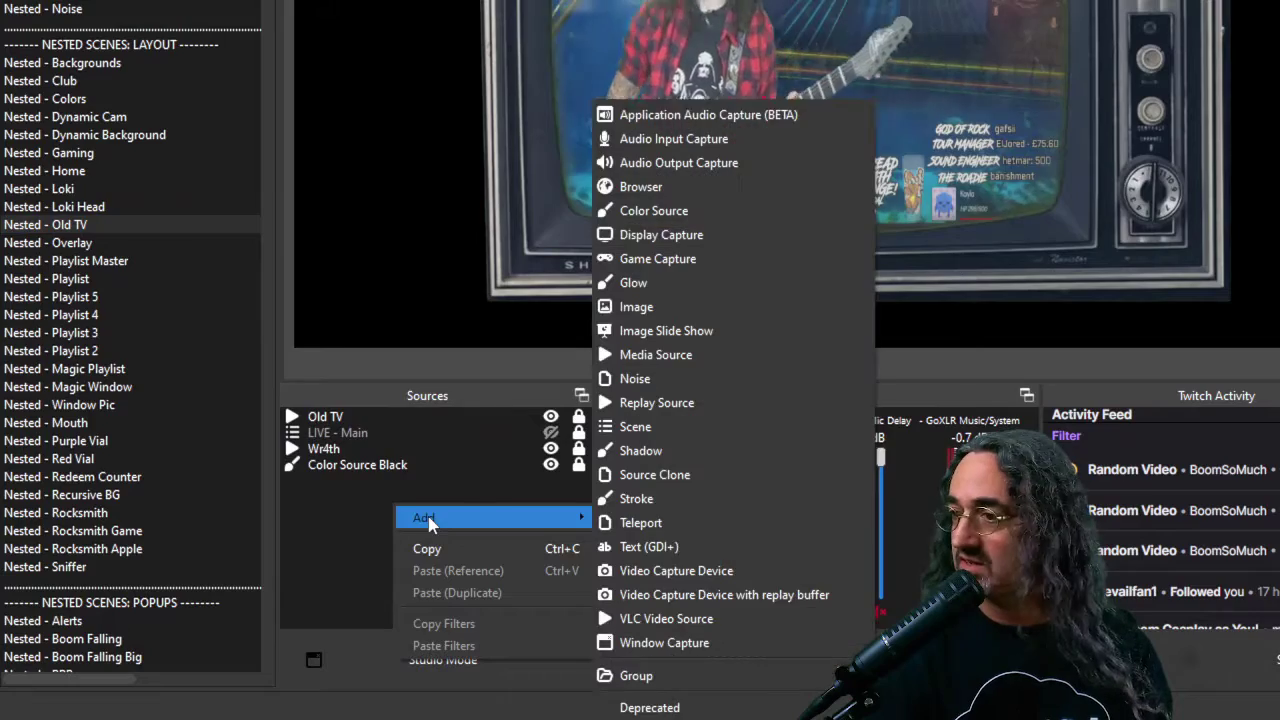
left_click(635, 426)
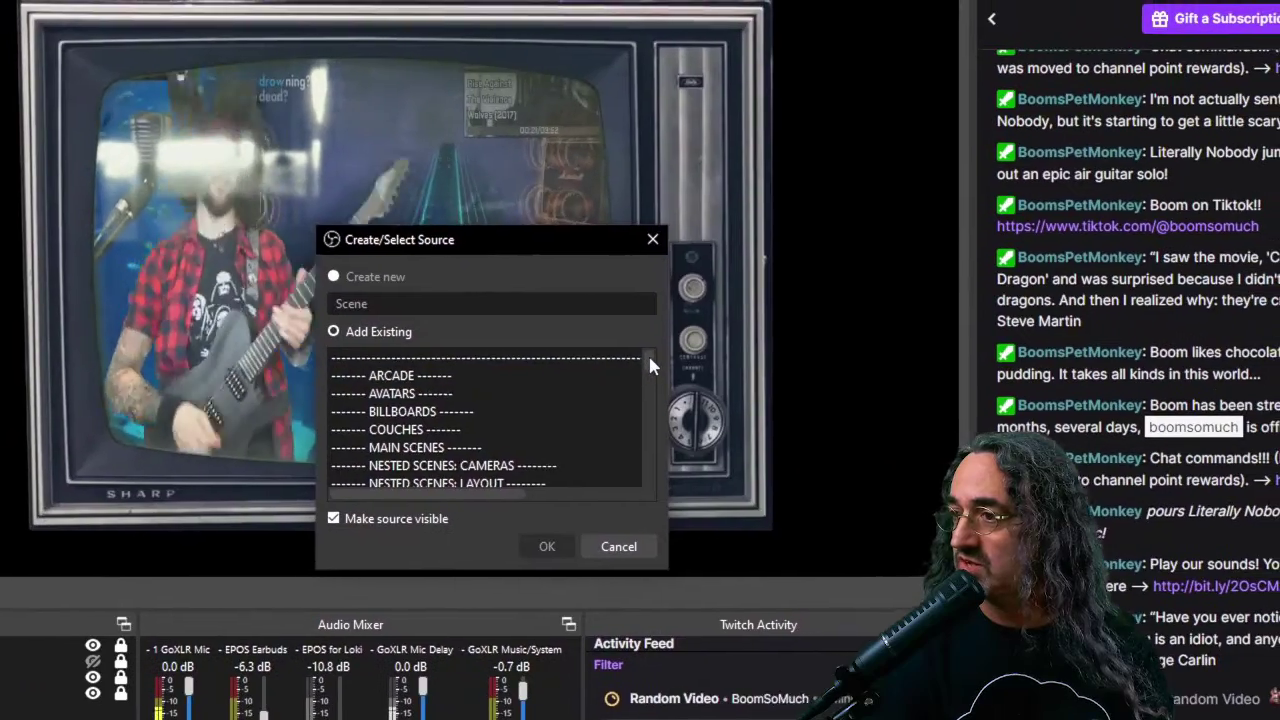
scroll(914, 372, "down", 5)
scroll(645, 370, "down", 10)
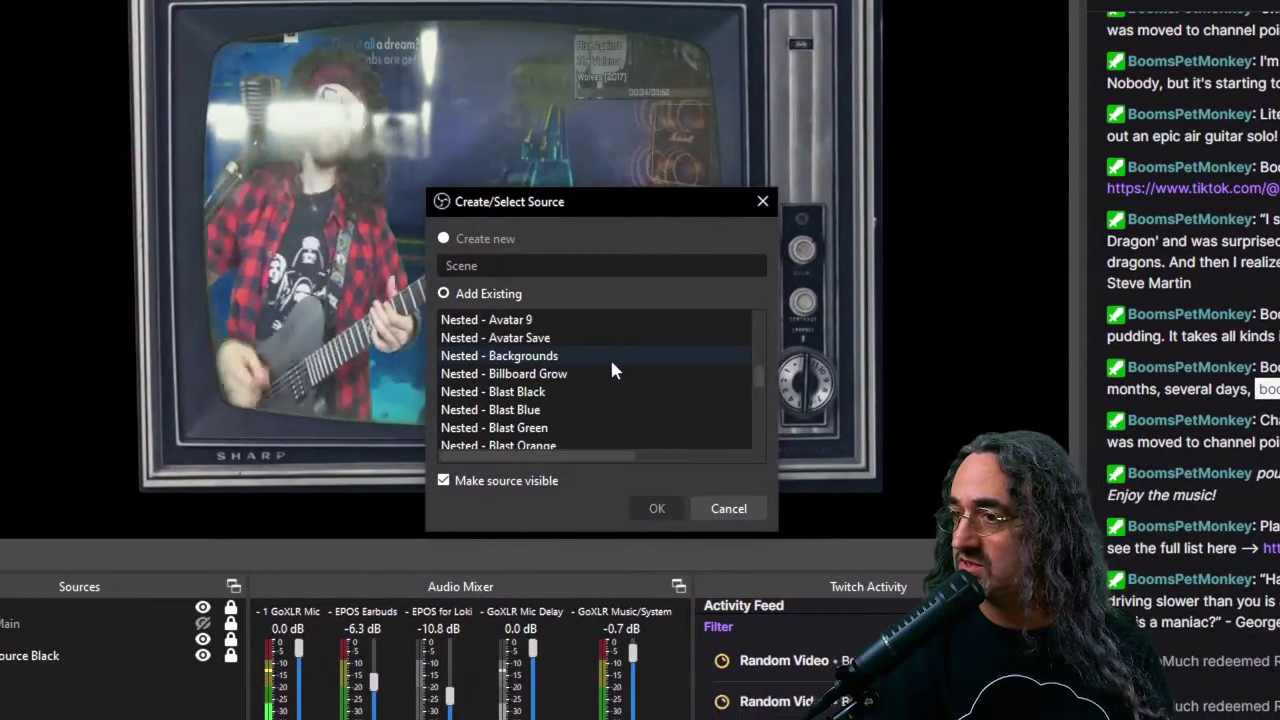
scroll(627, 377, "down", 10)
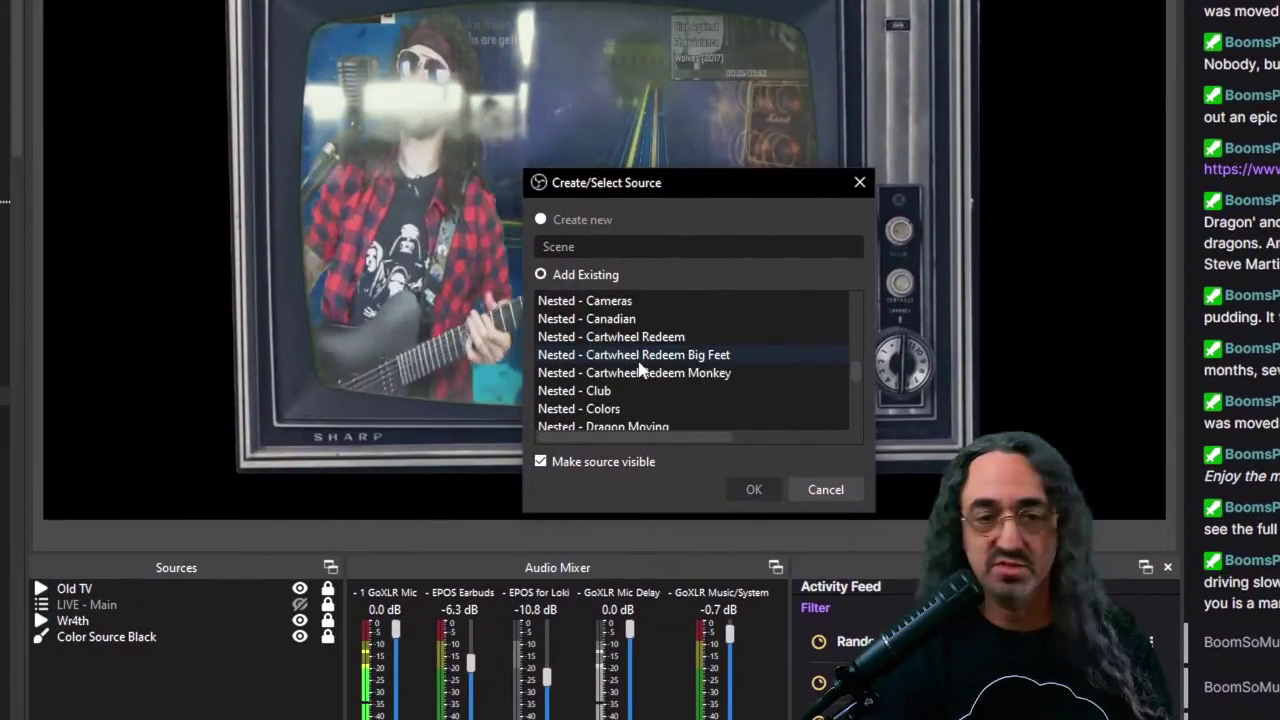
scroll(640, 362, "down", 10)
scroll(643, 367, "up", 3)
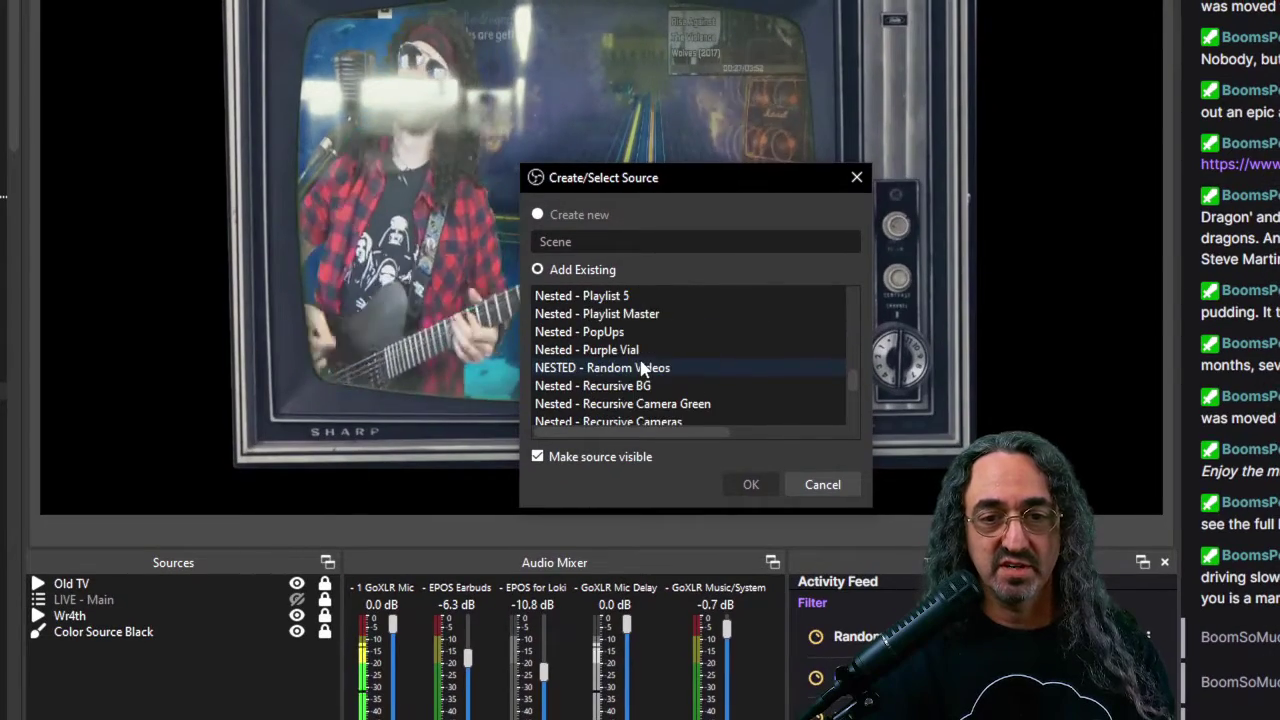
left_click(643, 368)
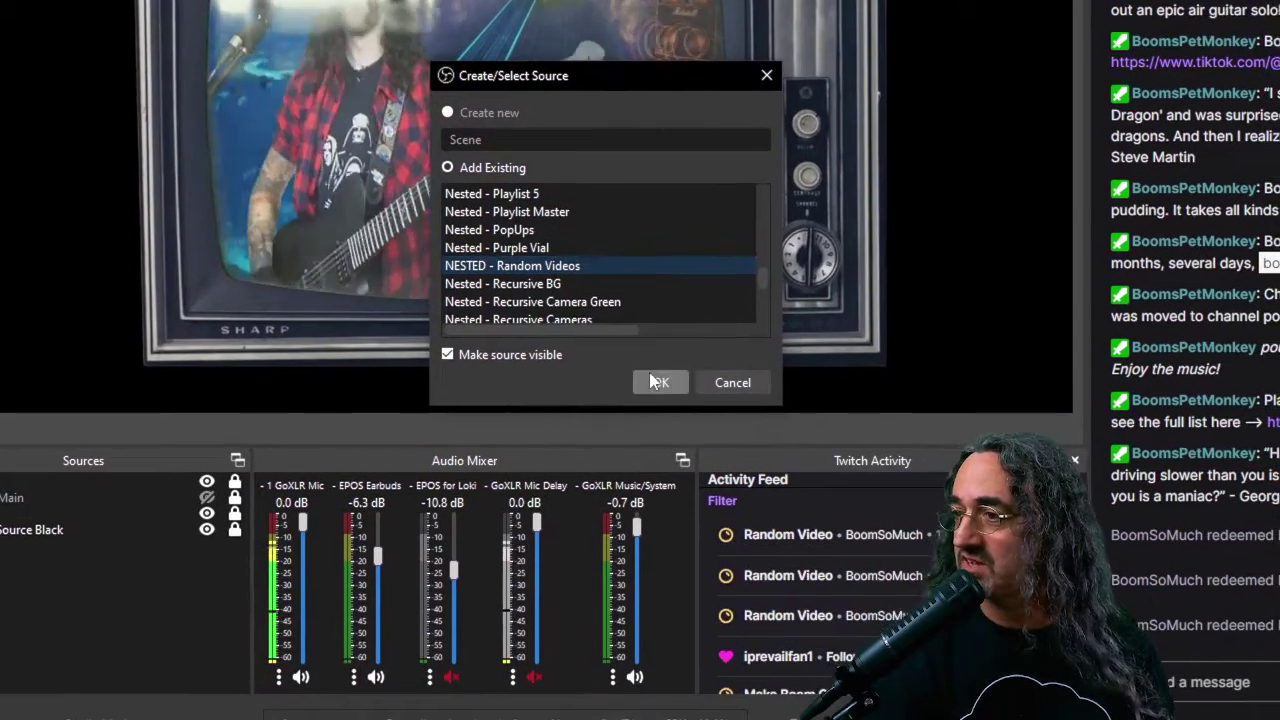
left_click(652, 380)
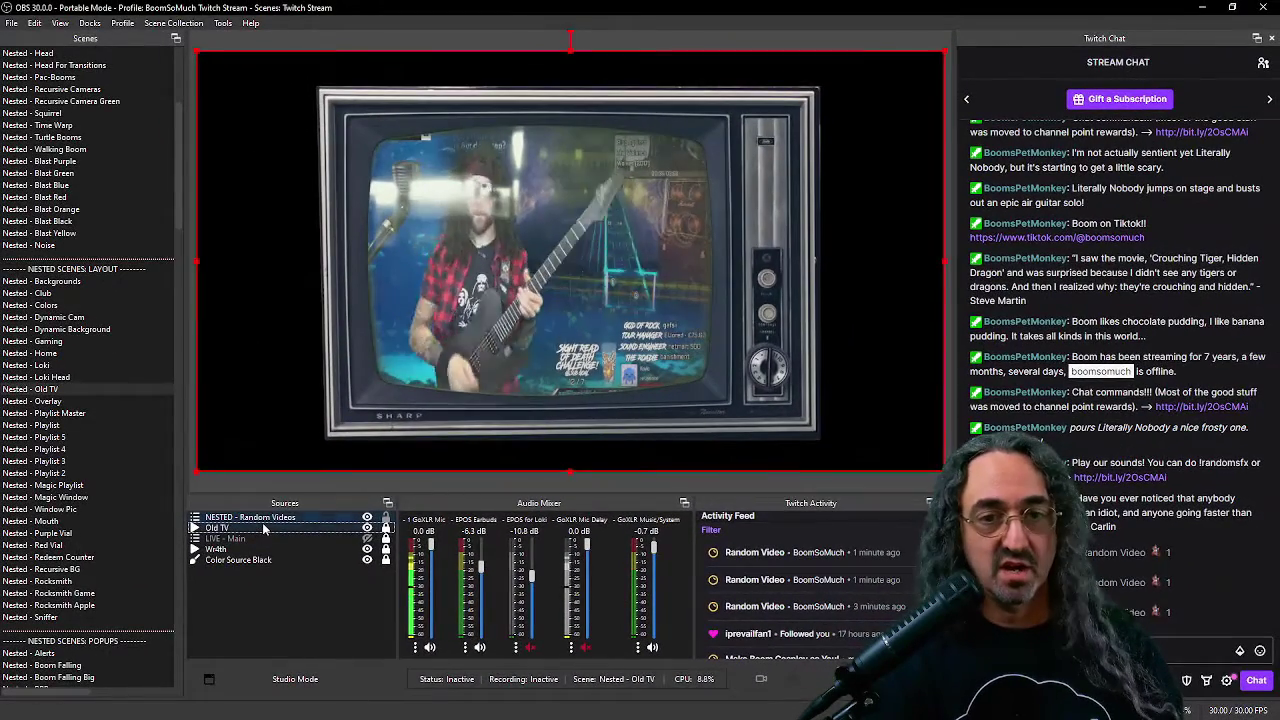
- Move NESTED - Random Videos below Old TV and redeem Random Video to see it in the TV
left_click_drag(265, 530, 265, 537)
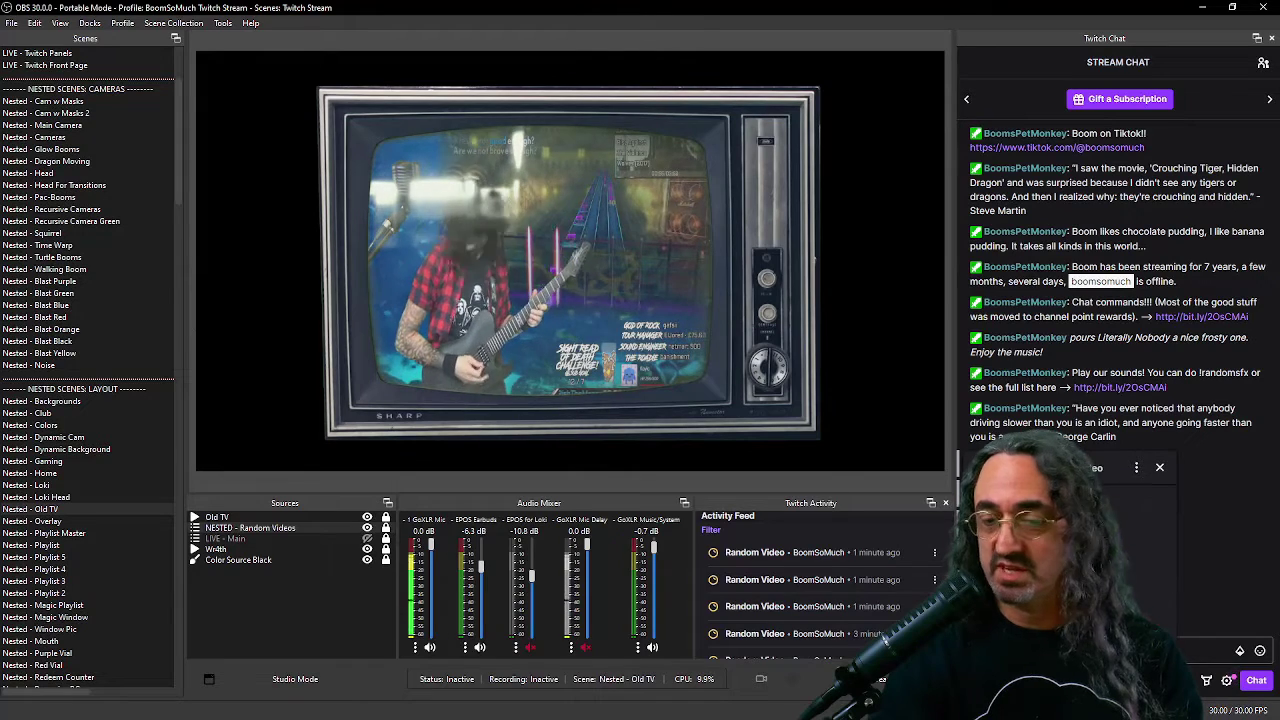
left_click(994, 567)
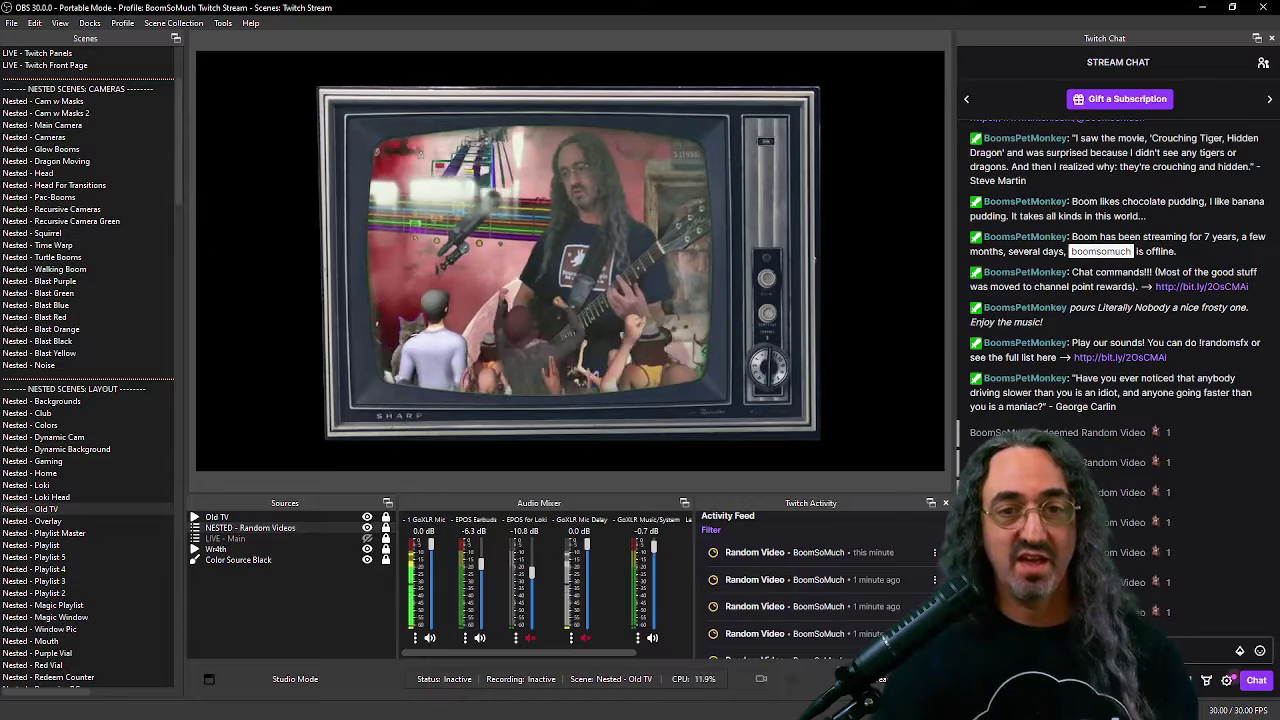
scroll(166, 420, "up", 3)
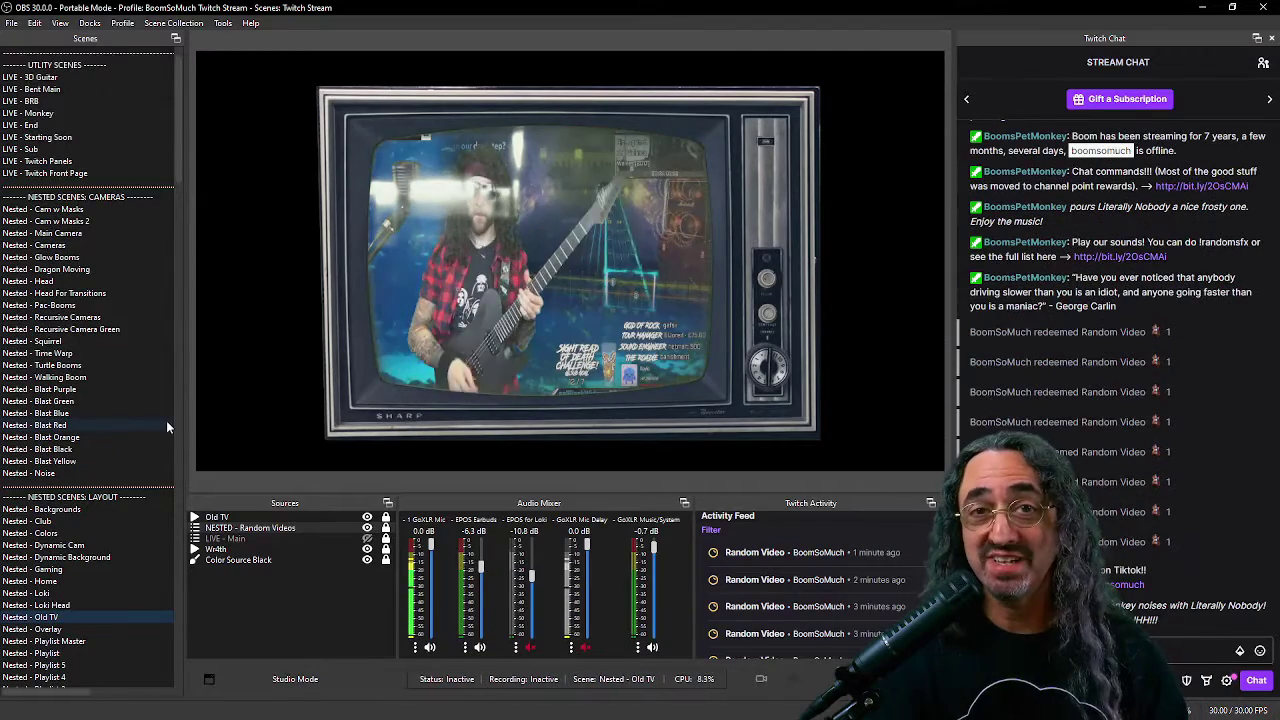
- Switch OBS to the LIVE - Home scene
scroll(65, 129, "up", 1)
left_click(24, 65)
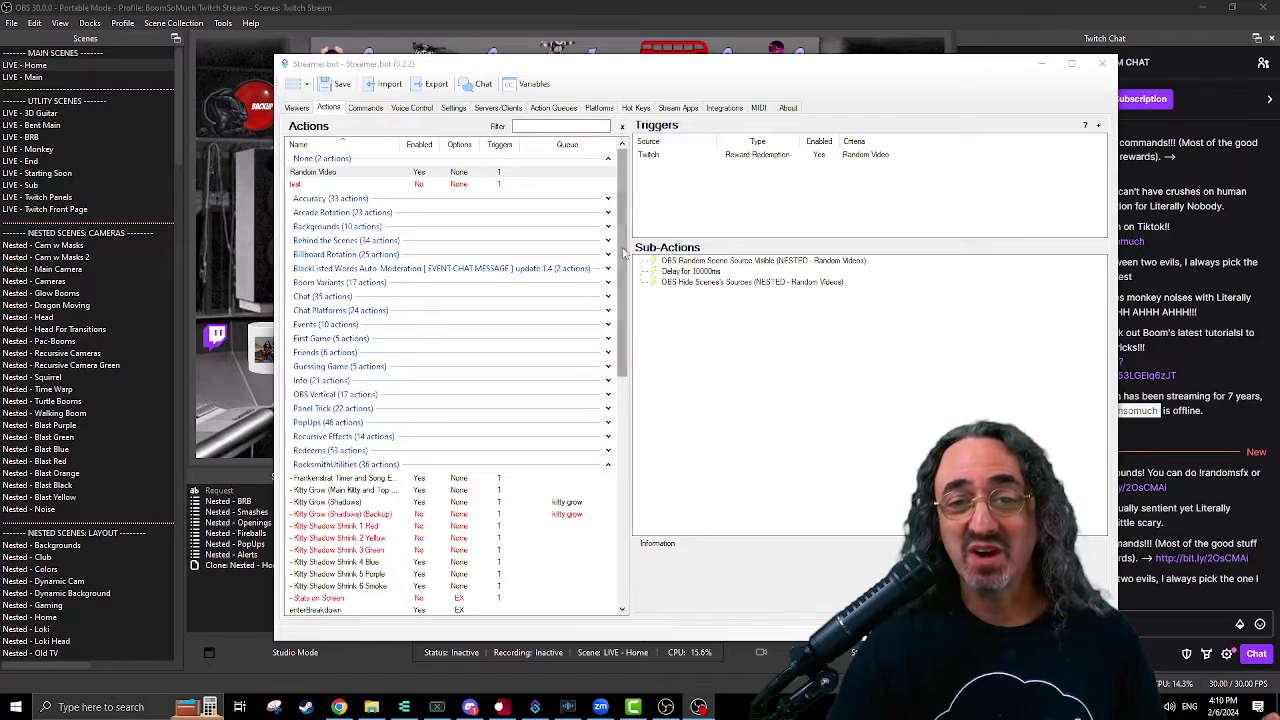
- Add a Twitch Configure Rewards sub-action to the SongEnd action
left_click_drag(622, 252, 640, 457)
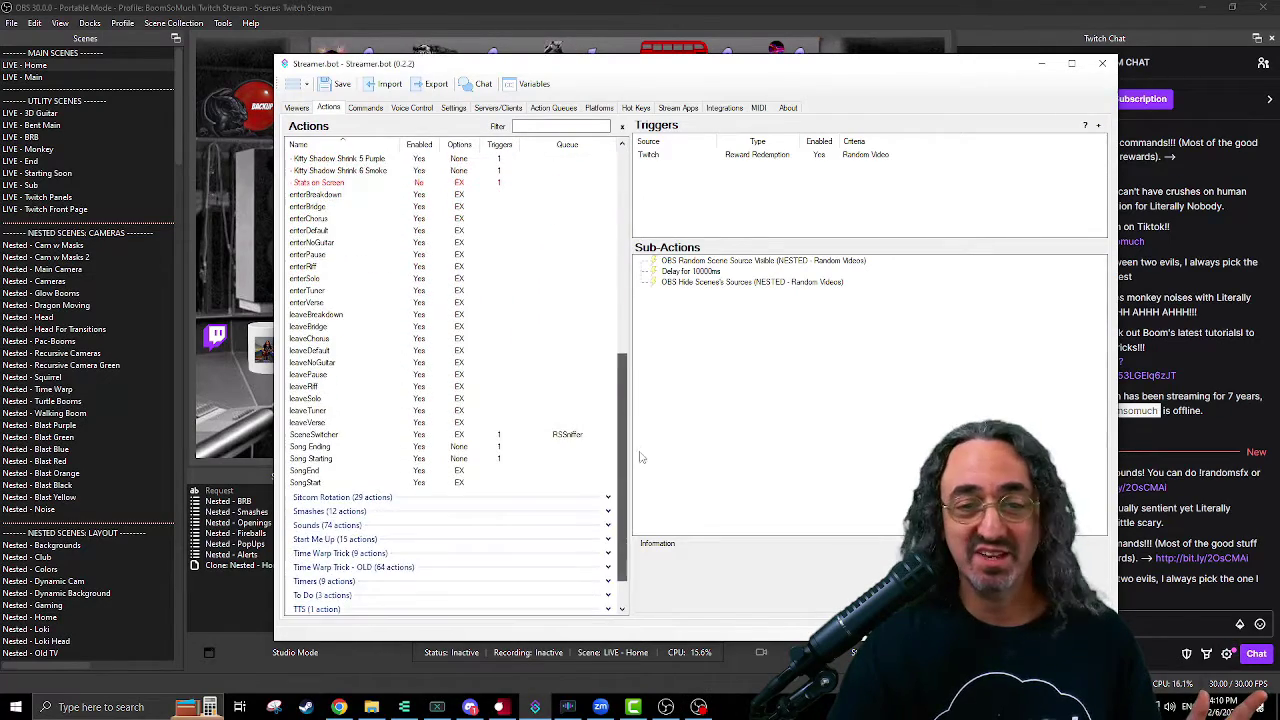
left_click(310, 483)
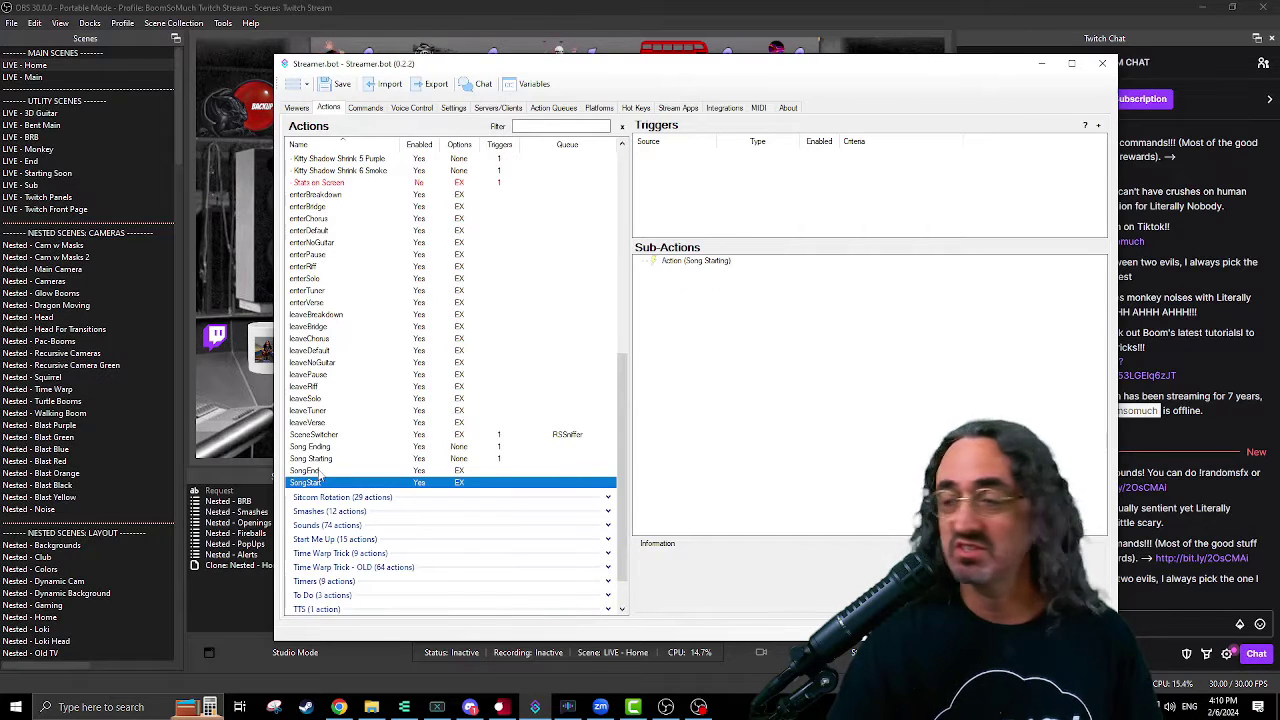
left_click(318, 471)
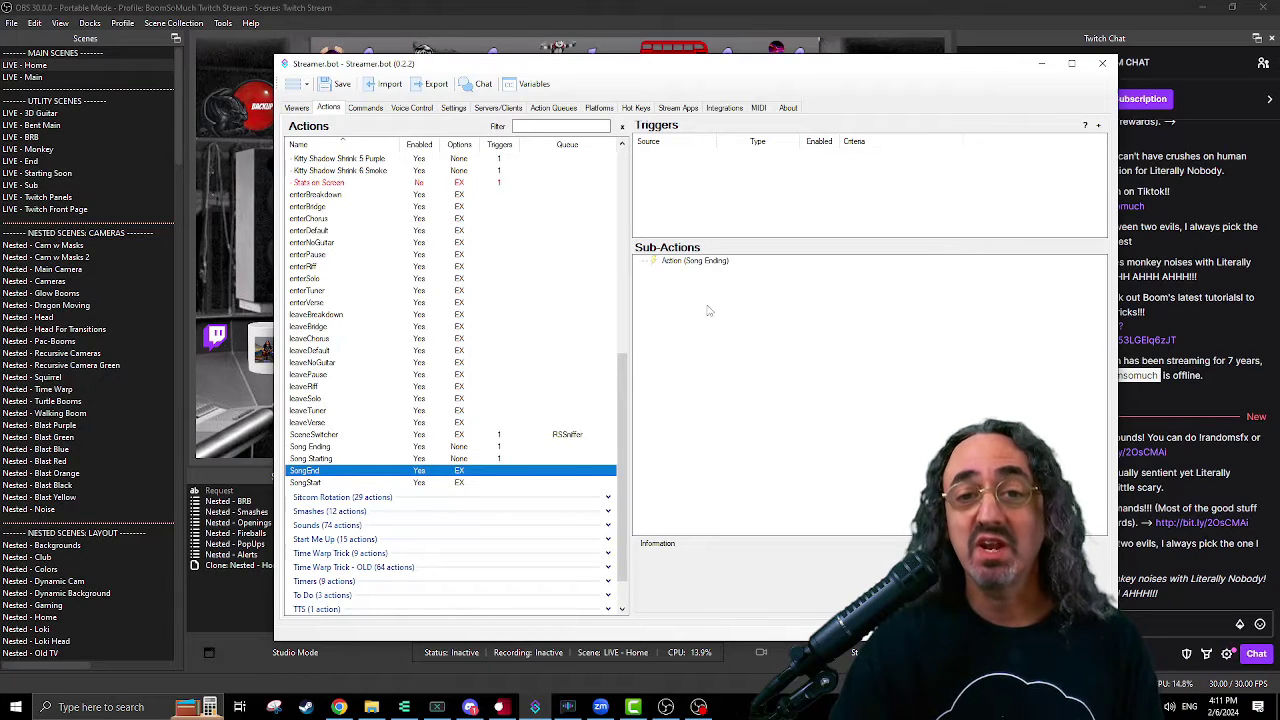
right_click(648, 286)
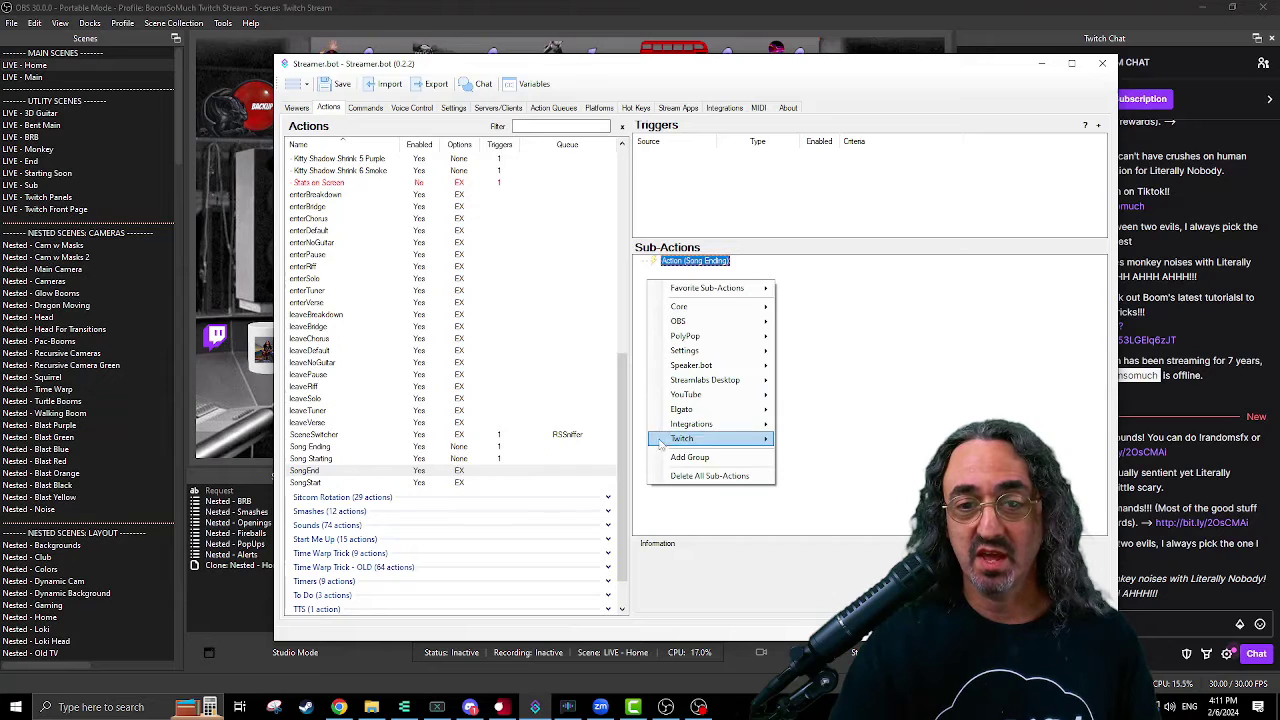
mouse_move(688, 310)
mouse_move(700, 443)
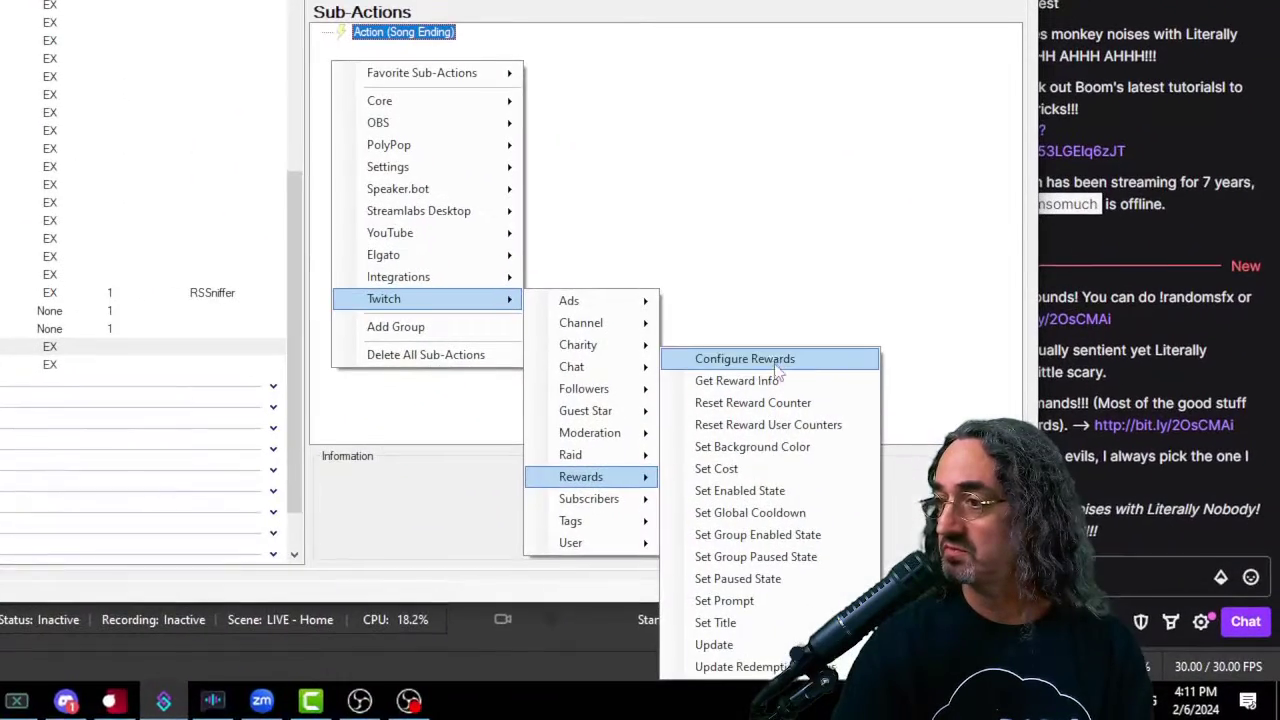
left_click(775, 362)
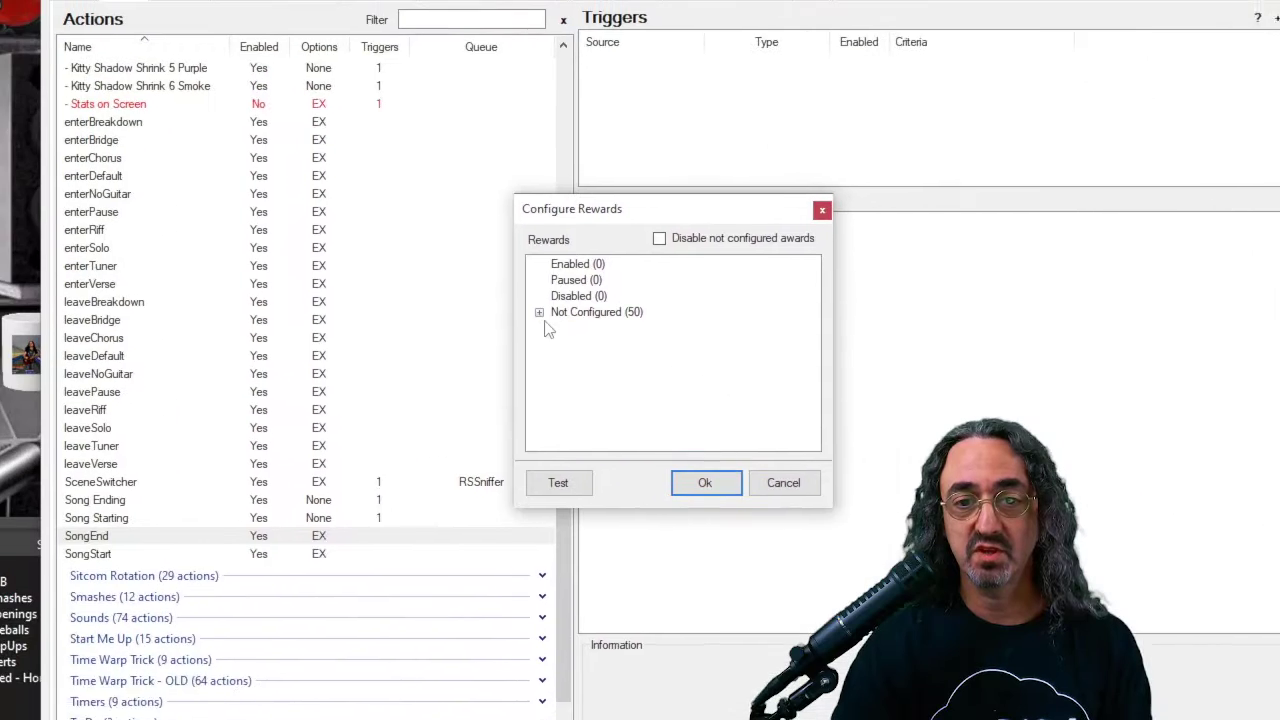
- Move the Random Video reward to Enabled in the enlarged rewards dialog and confirm
left_click(269, 128)
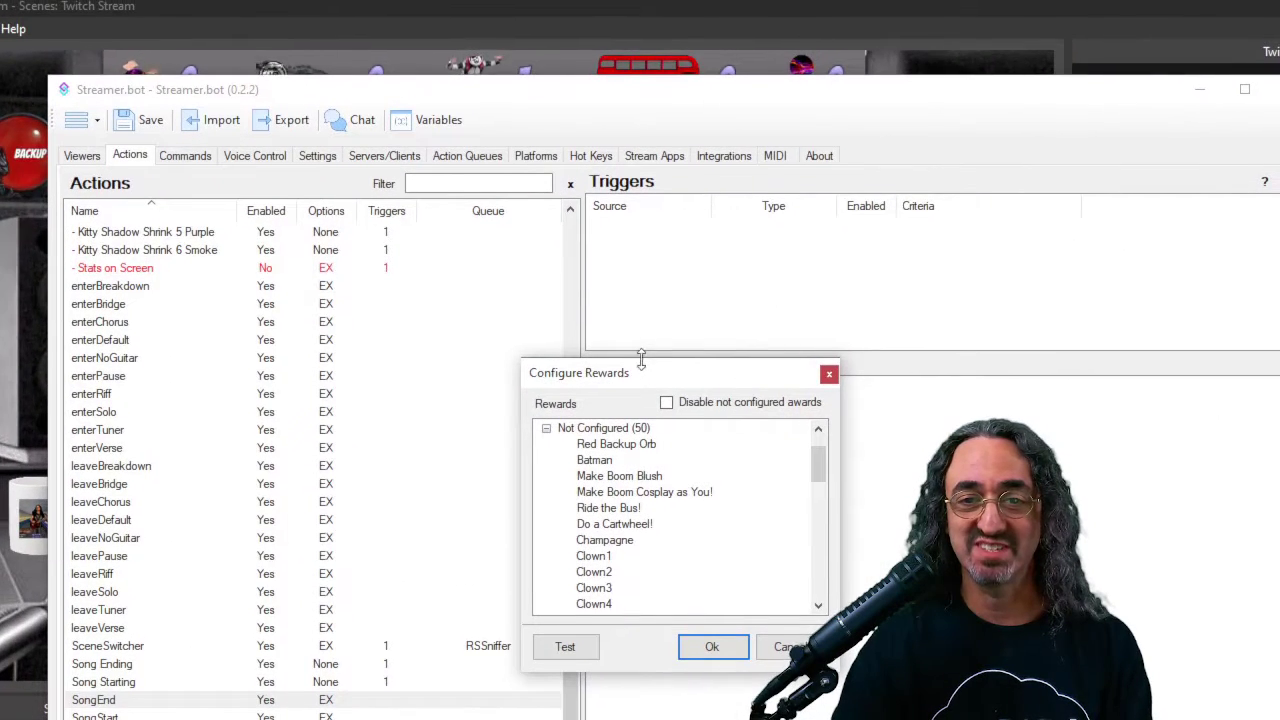
left_click_drag(668, 299, 696, 60)
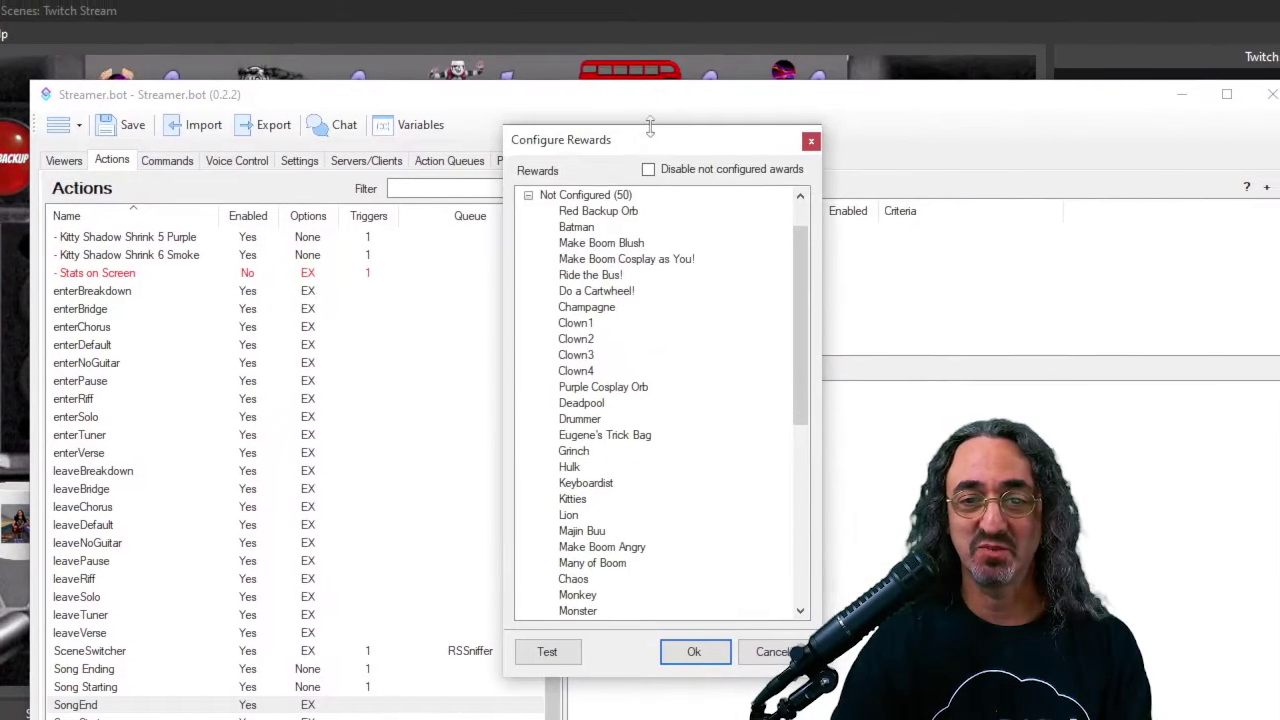
left_click_drag(640, 678, 636, 719)
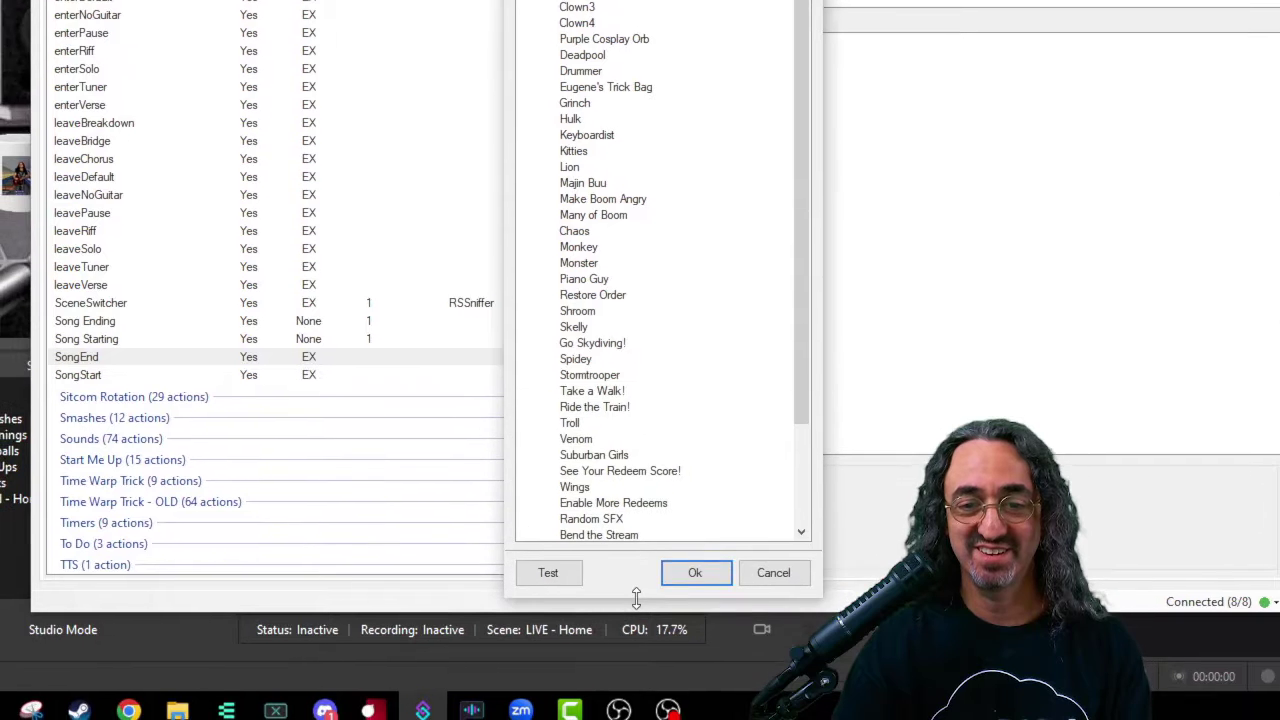
left_click_drag(800, 391, 814, 534)
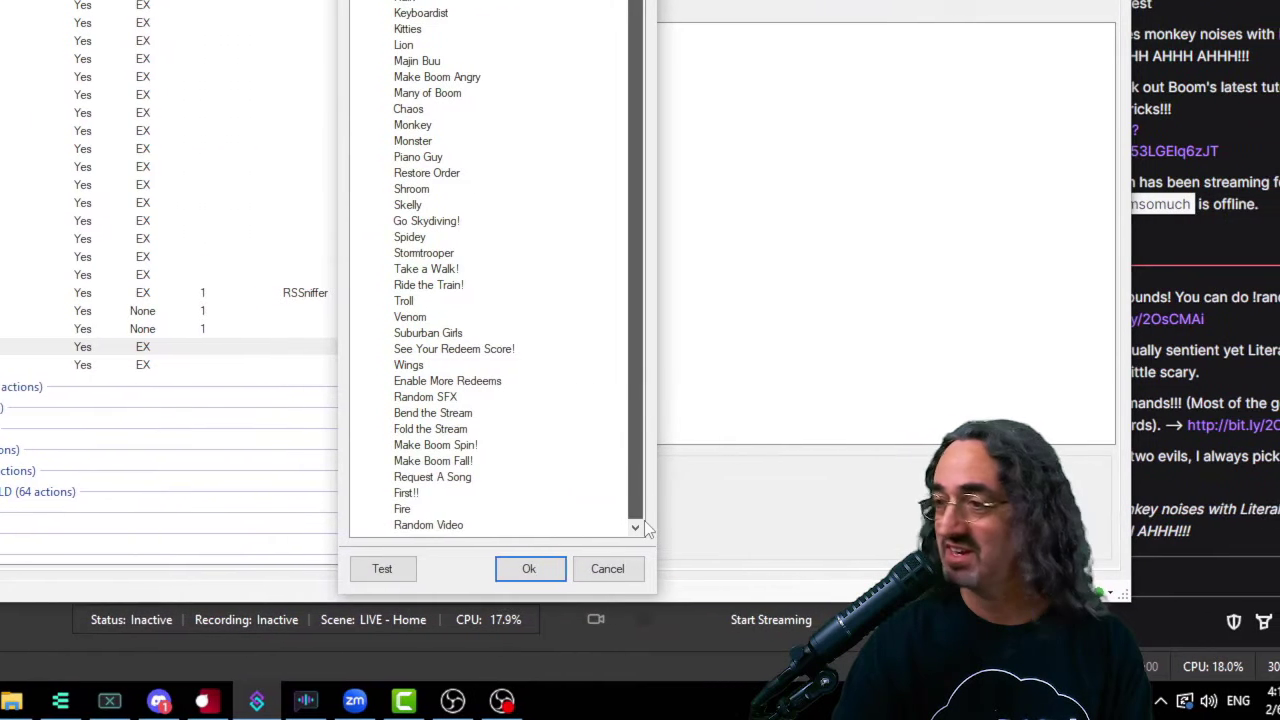
right_click(423, 527)
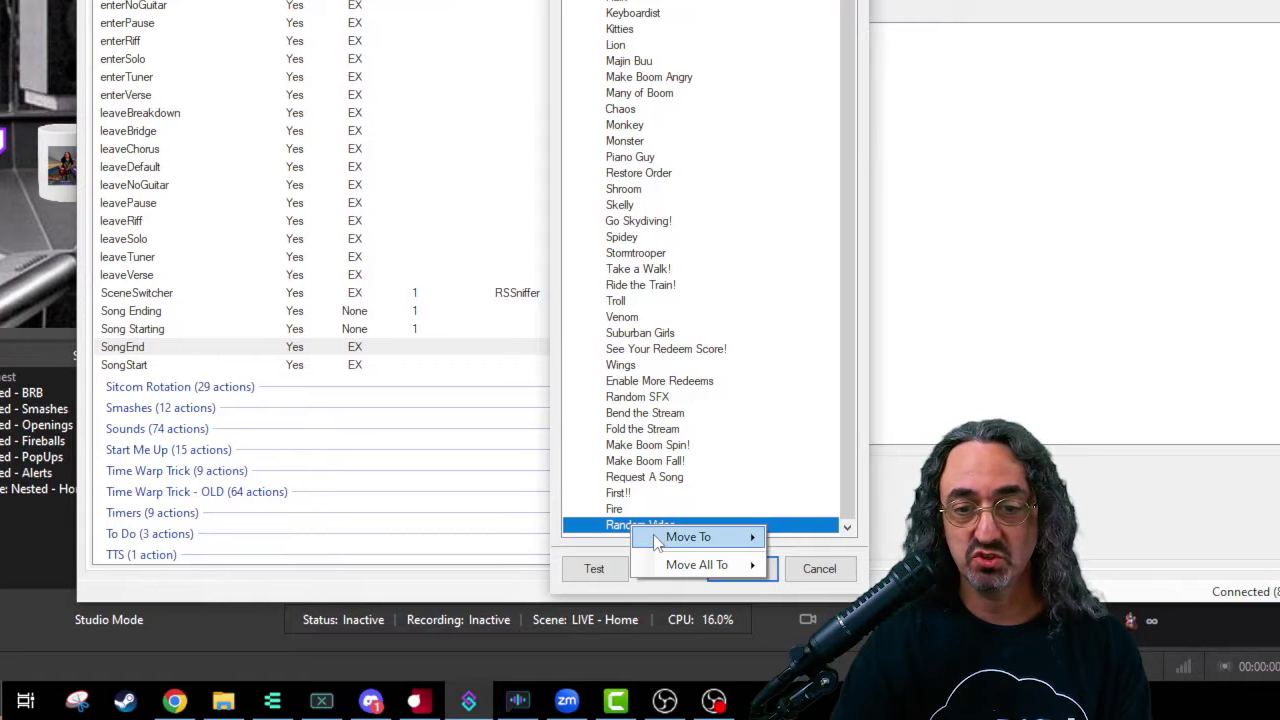
mouse_move(700, 537)
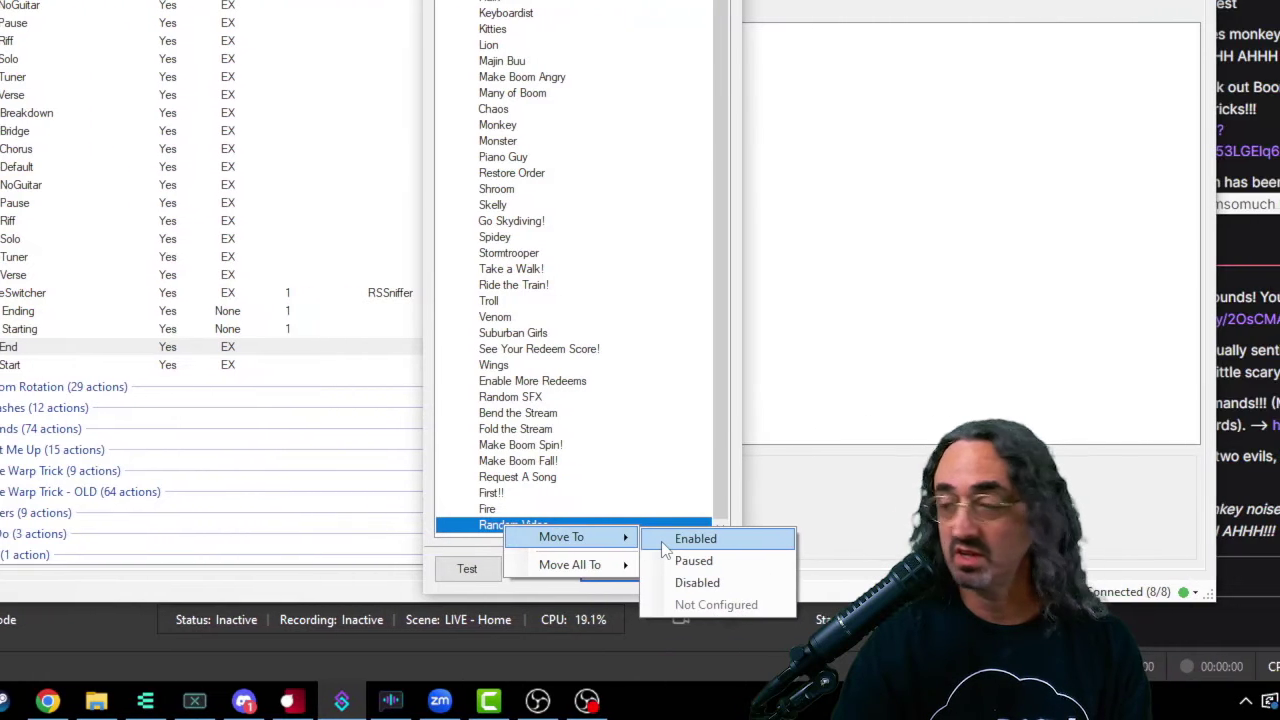
left_click(663, 543)
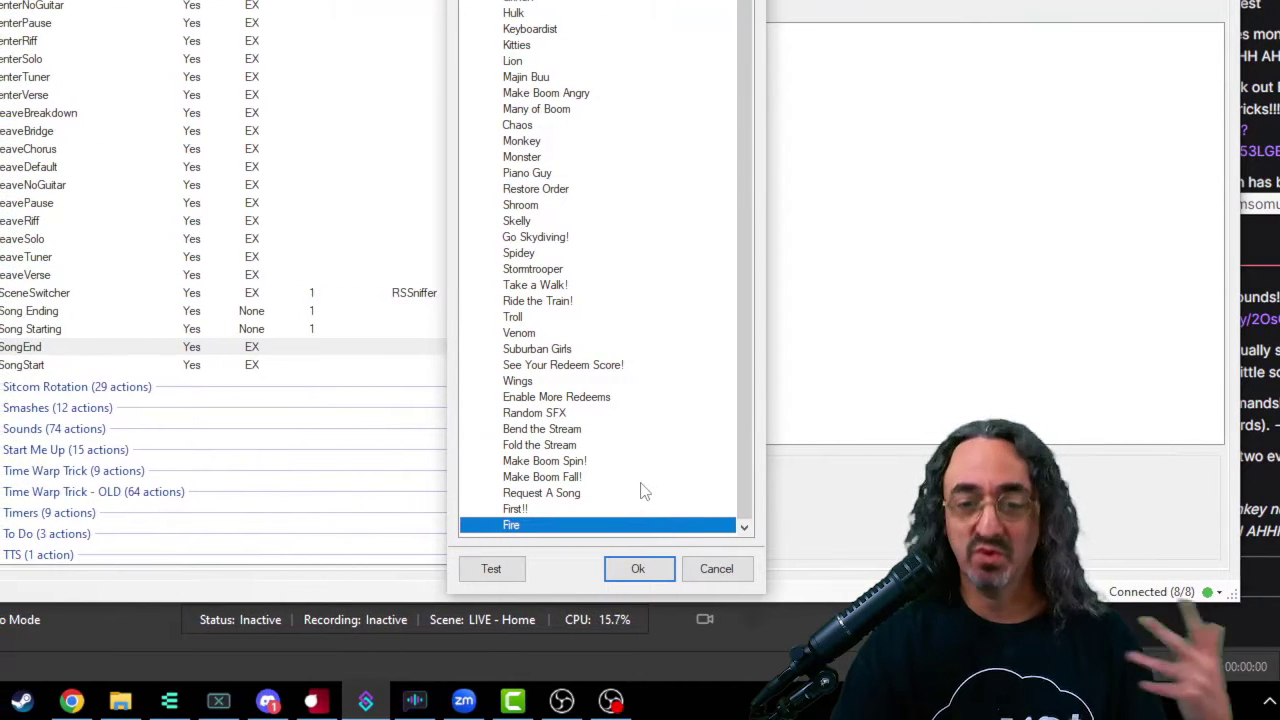
left_click(643, 568)
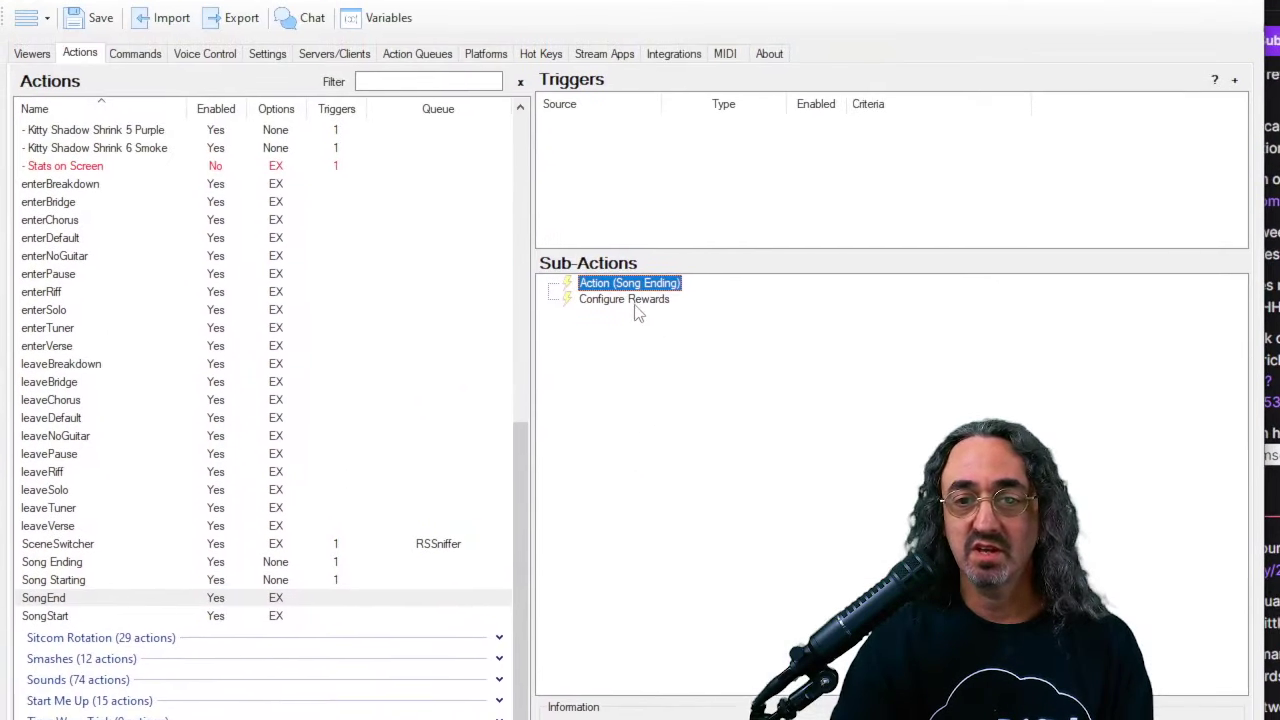
- Copy SongEnd's Configure Rewards sub-action and paste it into the SongStart action
right_click(637, 301)
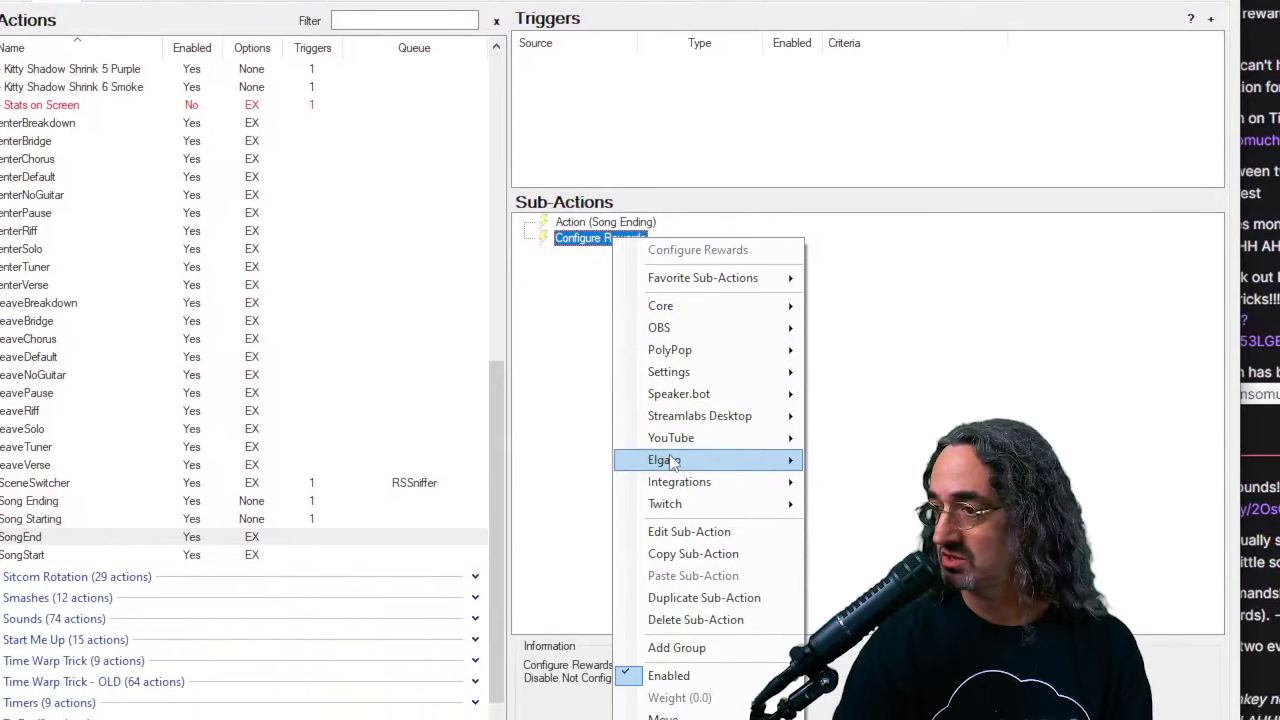
left_click(721, 674)
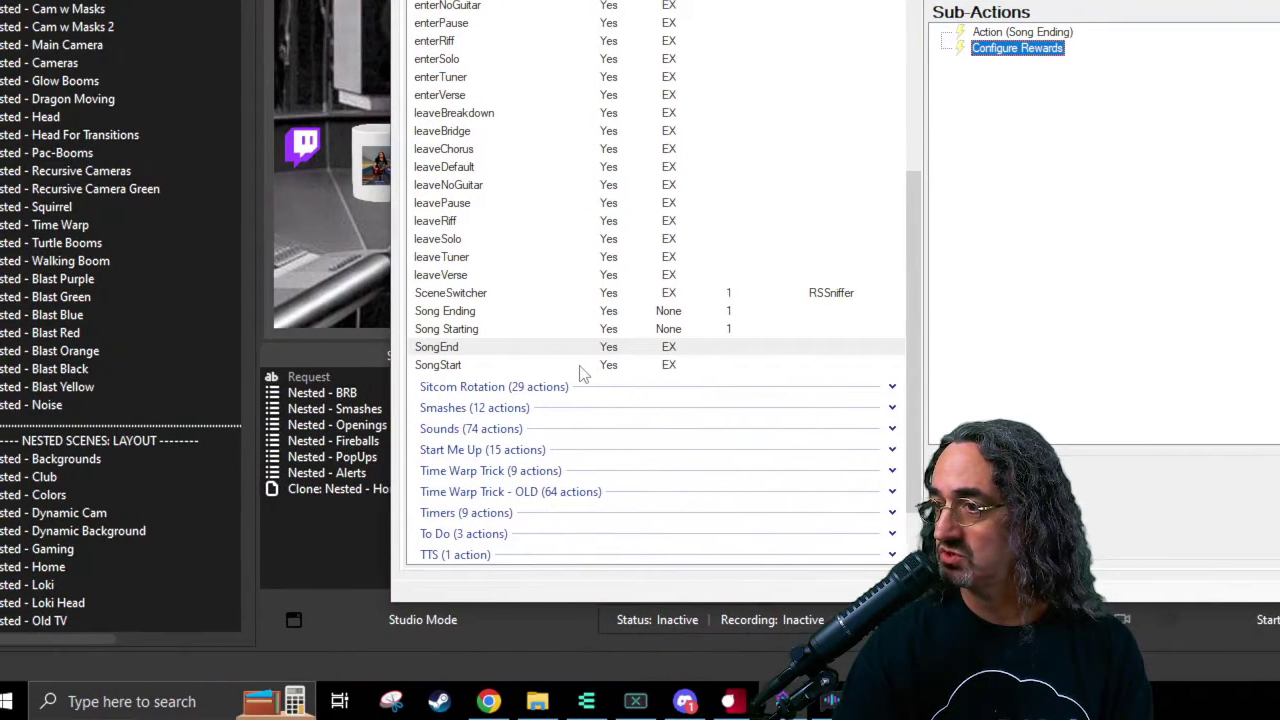
left_click(507, 366)
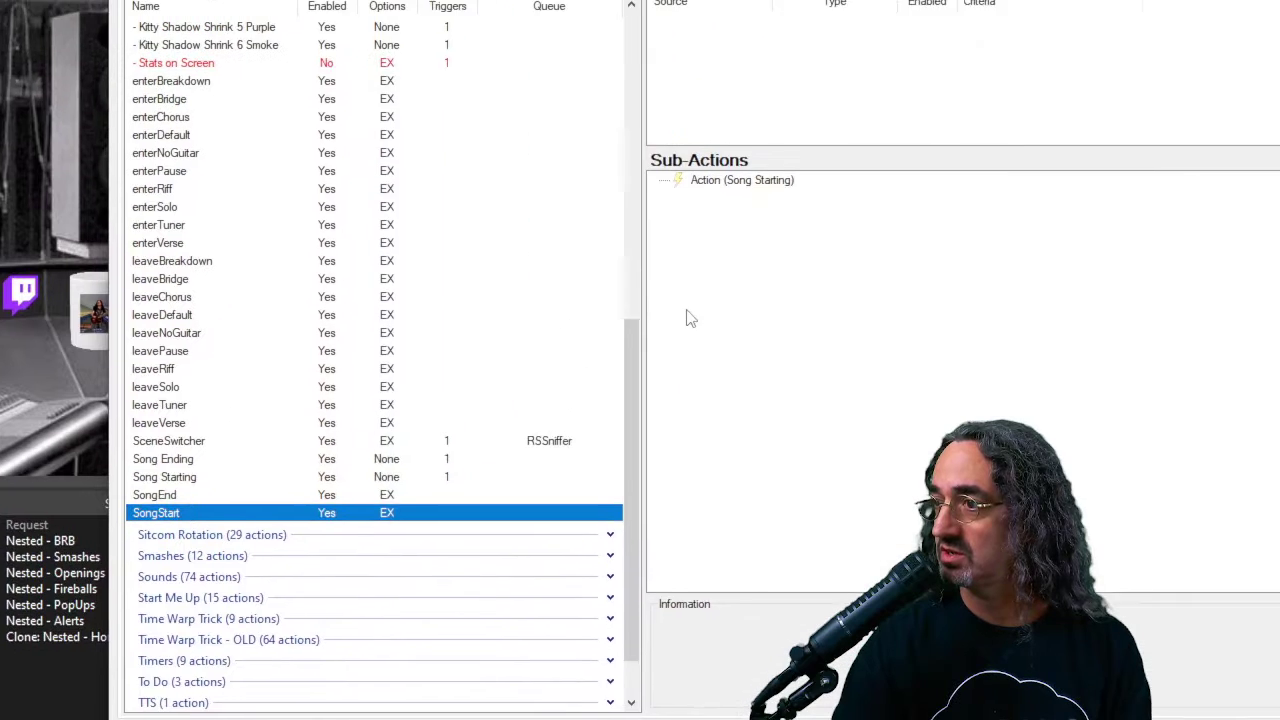
right_click(687, 311)
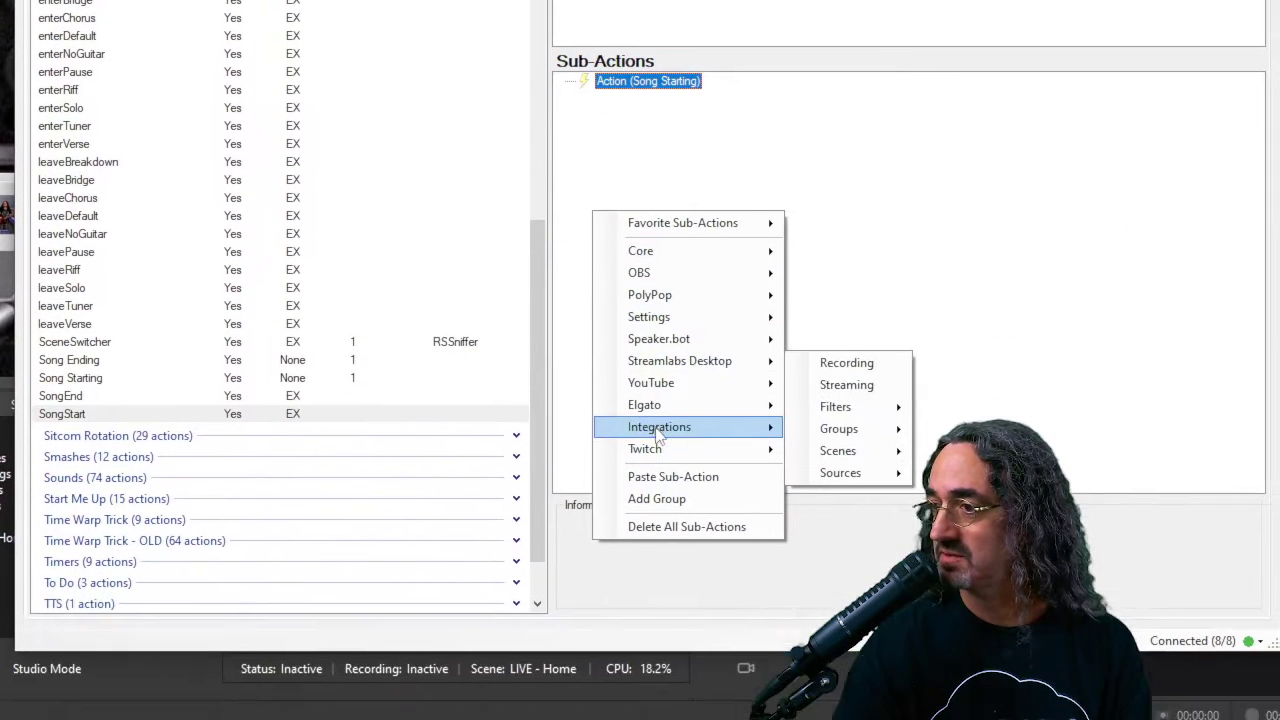
left_click(667, 477)
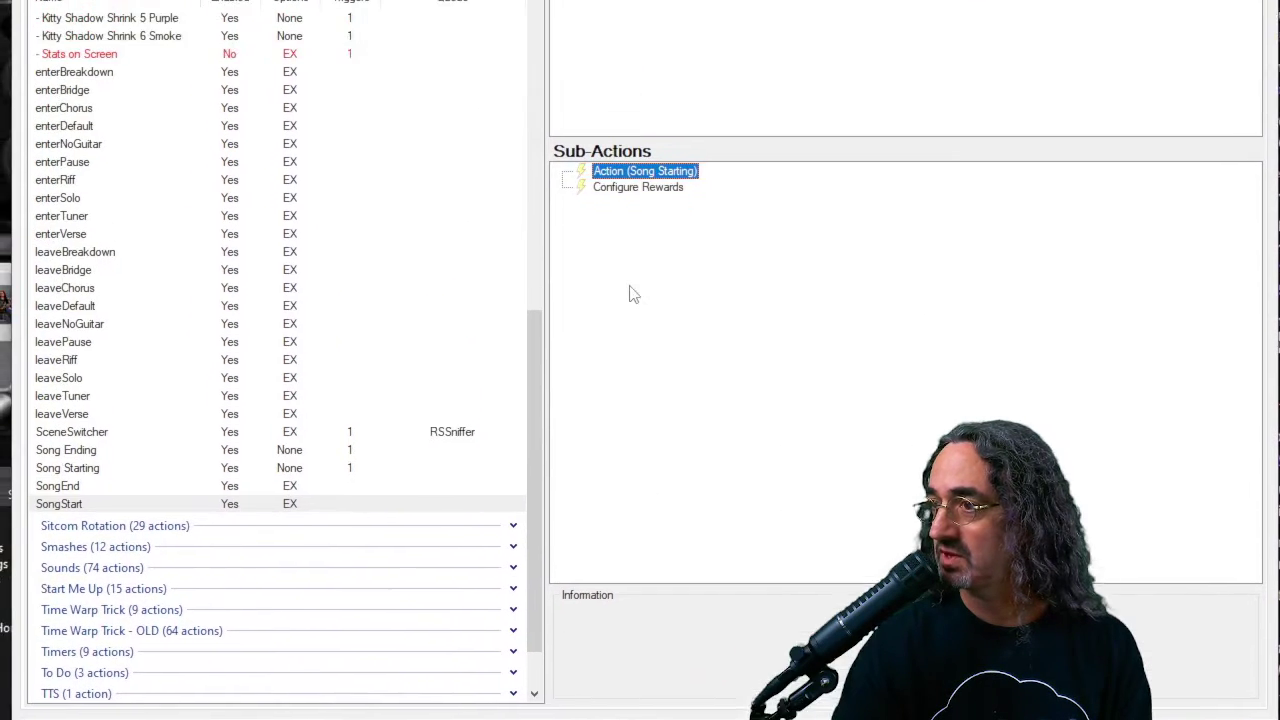
- Move Random Video under Disabled in the pasted step's reward settings
double_click(619, 48)
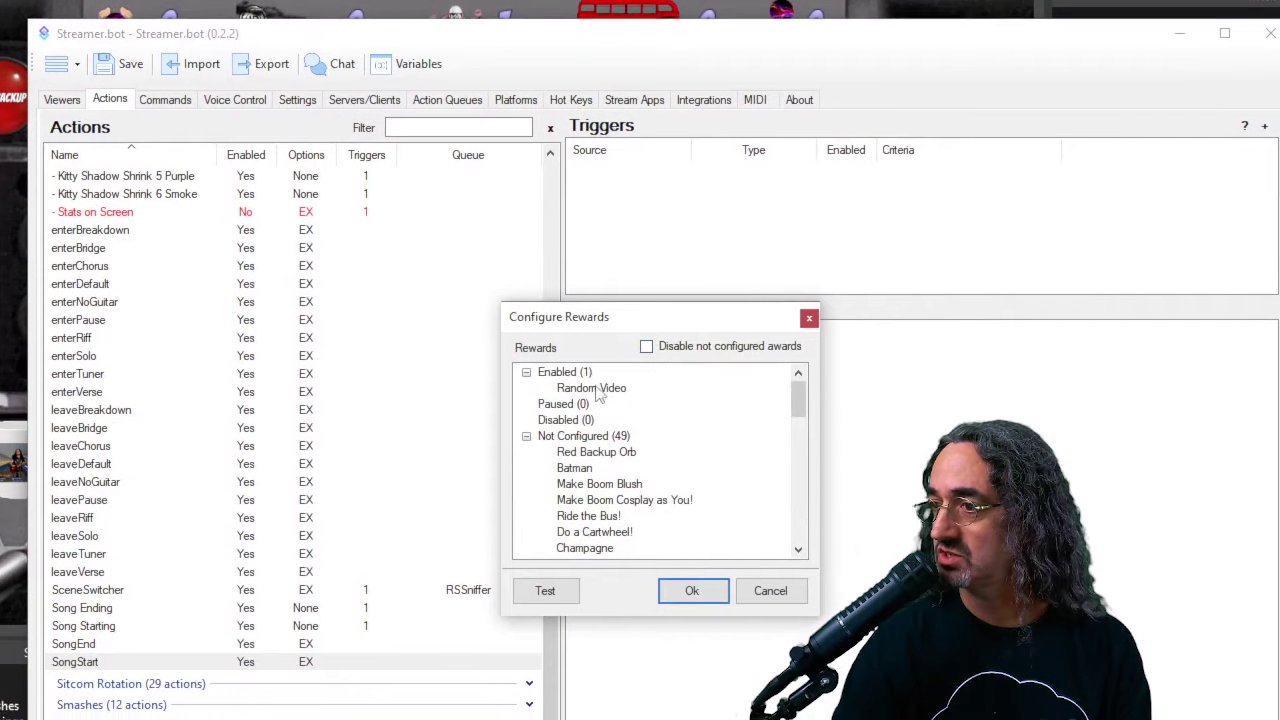
left_click_drag(590, 397, 593, 416)
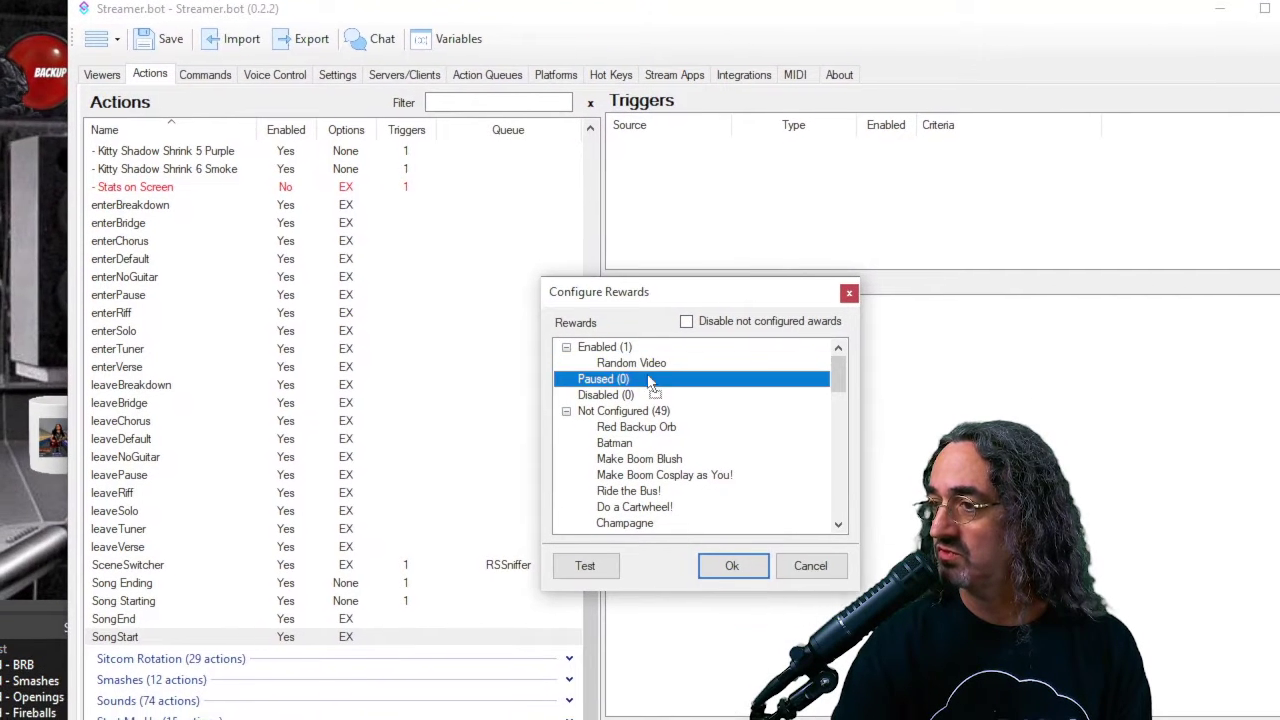
left_click_drag(650, 383, 646, 396)
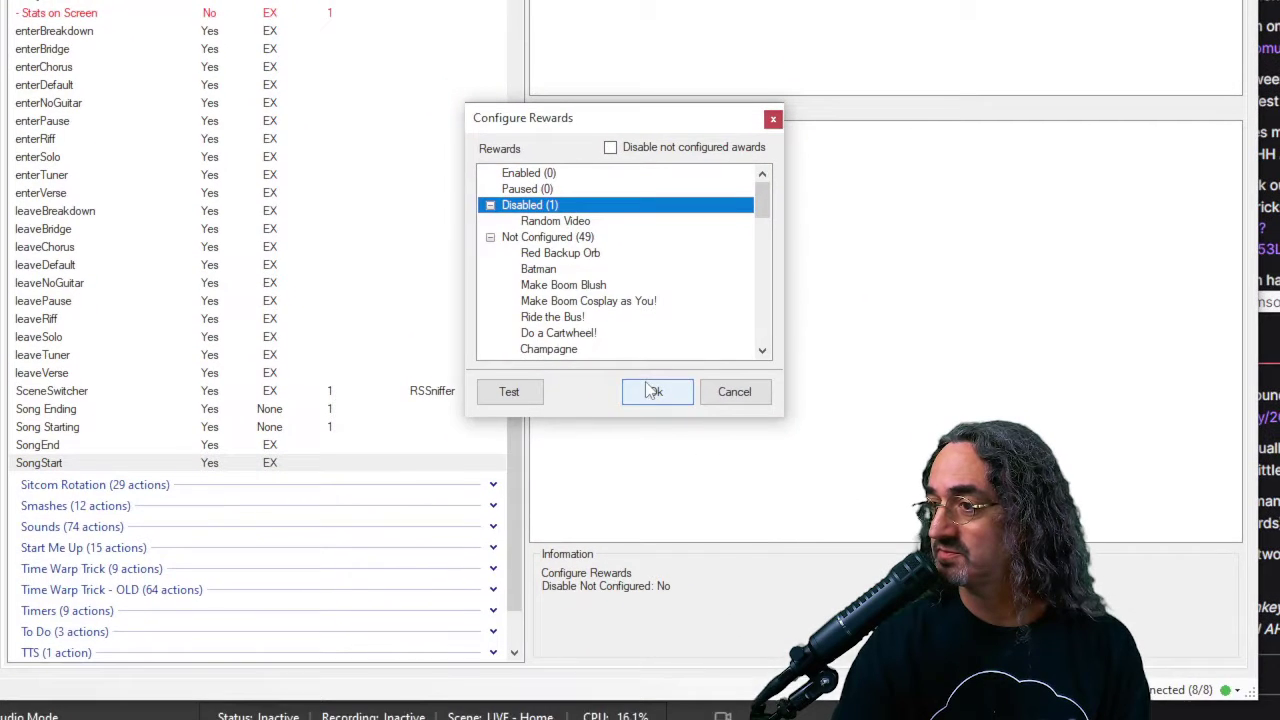
- Save SongStart's disable-Random-Video step, then bring up SongEnd's add-trigger menu
left_click(726, 536)
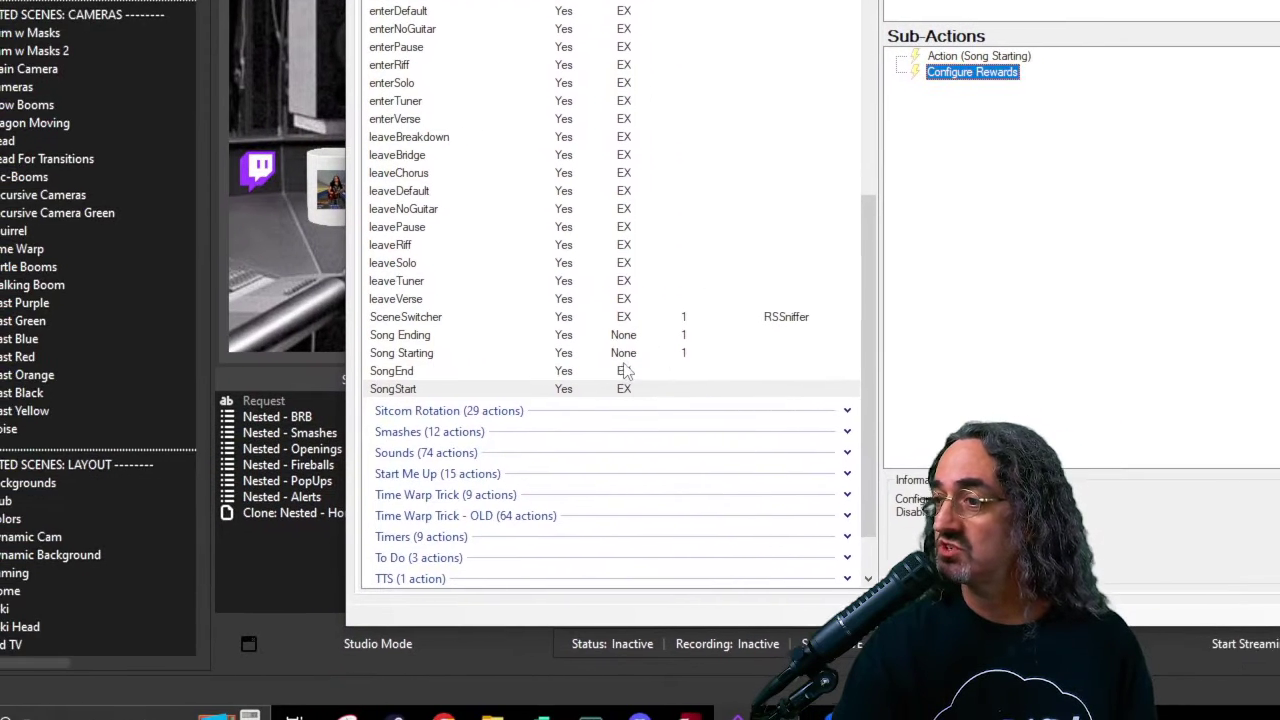
left_click(625, 371)
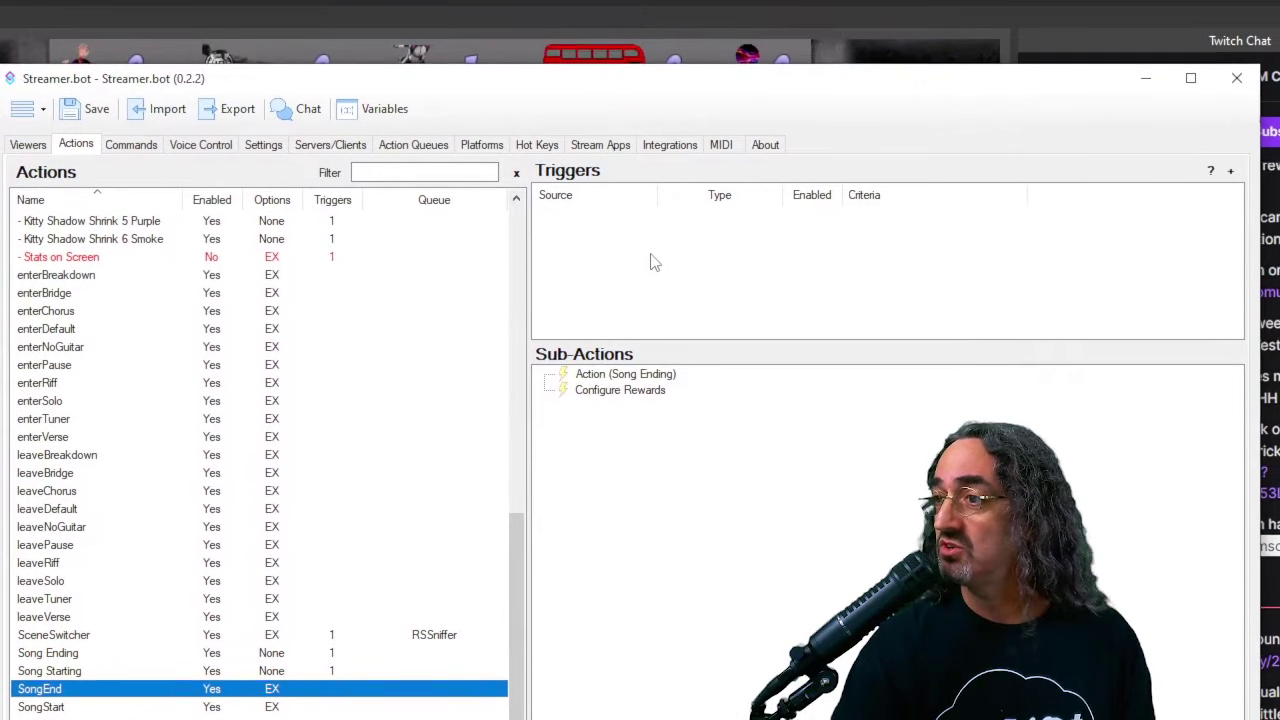
right_click(650, 262)
mouse_move(724, 345)
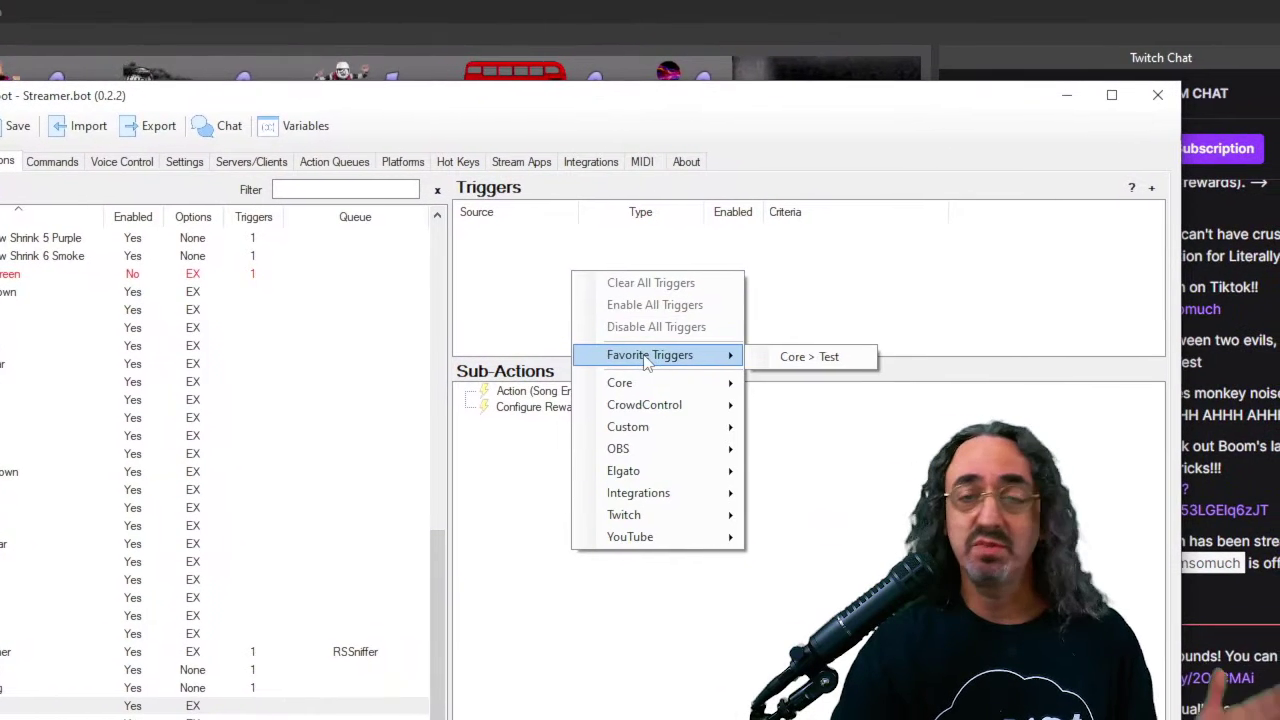